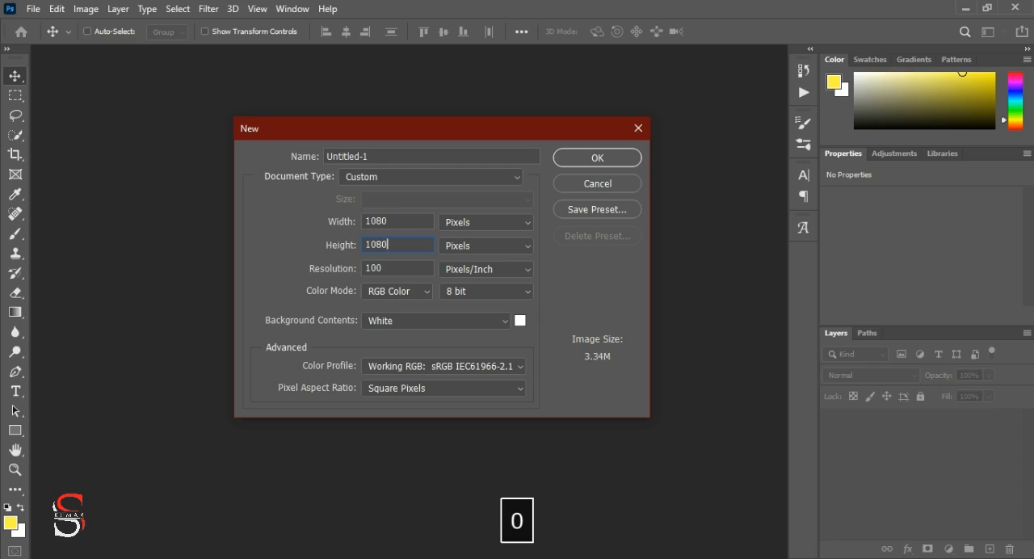
Step: Create a new document 1080 pixels wide and 1620 pixels high, named "Resturant menu"
{"action": "type", "text": "1.5"}
{"action": "left_click", "coordinate": [435, 158]}
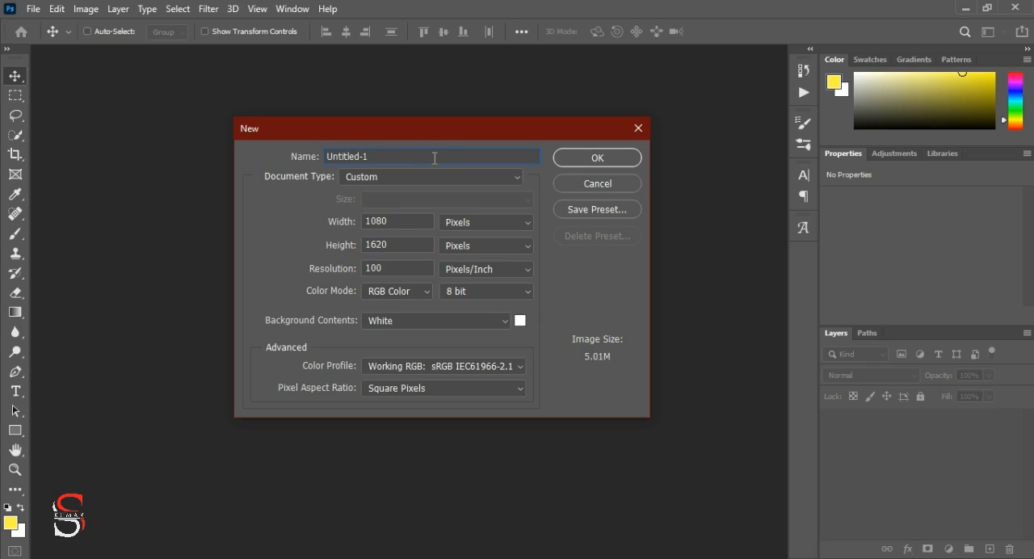
{"action": "key", "text": "BackSpace"}
{"action": "key", "text": "BackSpace"}
{"action": "type", "text": "Re"}
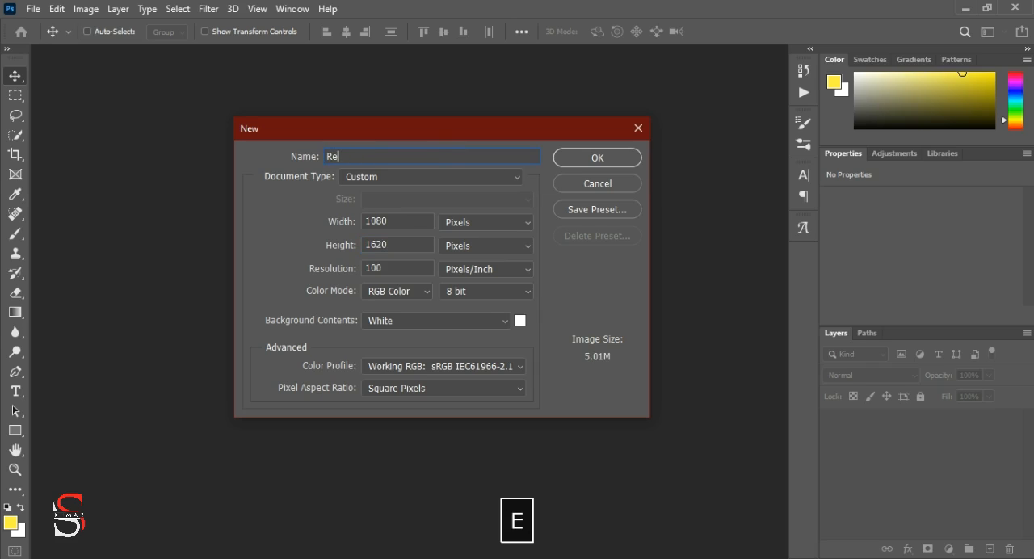
{"action": "type", "text": "sturant men"}
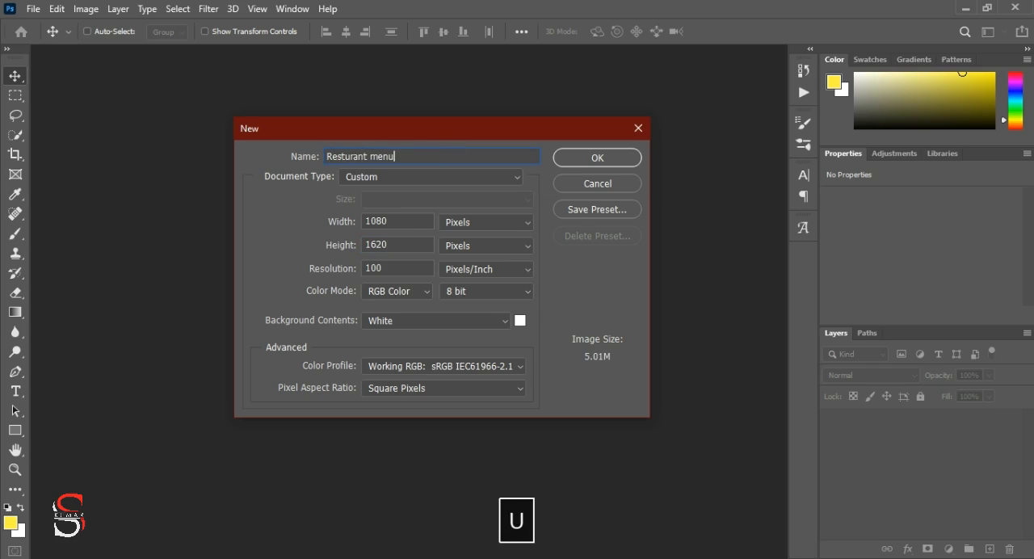
{"action": "type", "text": "u"}
{"action": "left_click", "coordinate": [616, 162]}
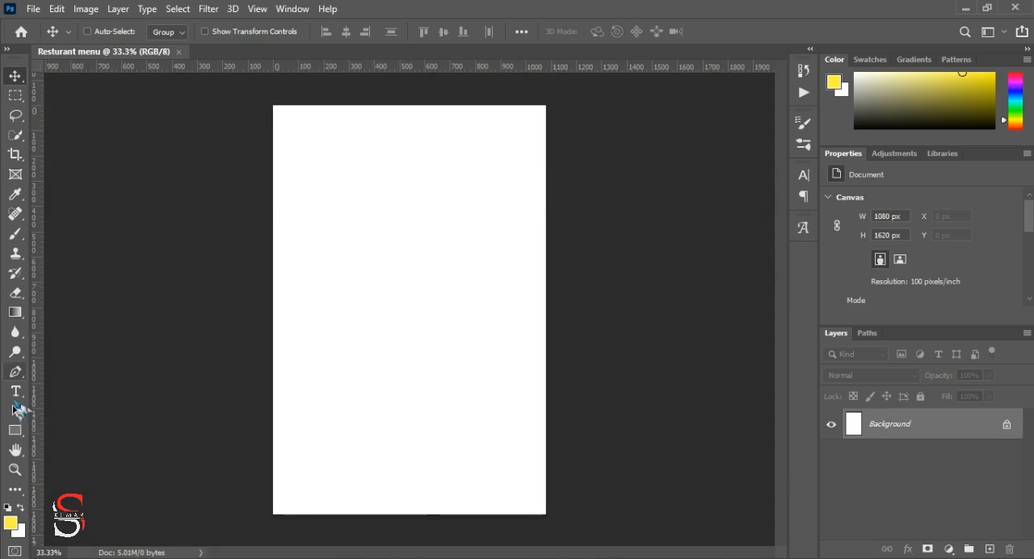
Step: Draw a circle about 1301 px in diameter and centre it horizontally on the page, its lower half overlapping the page top
{"action": "left_click", "coordinate": [23, 431]}
{"action": "left_click", "coordinate": [71, 460]}
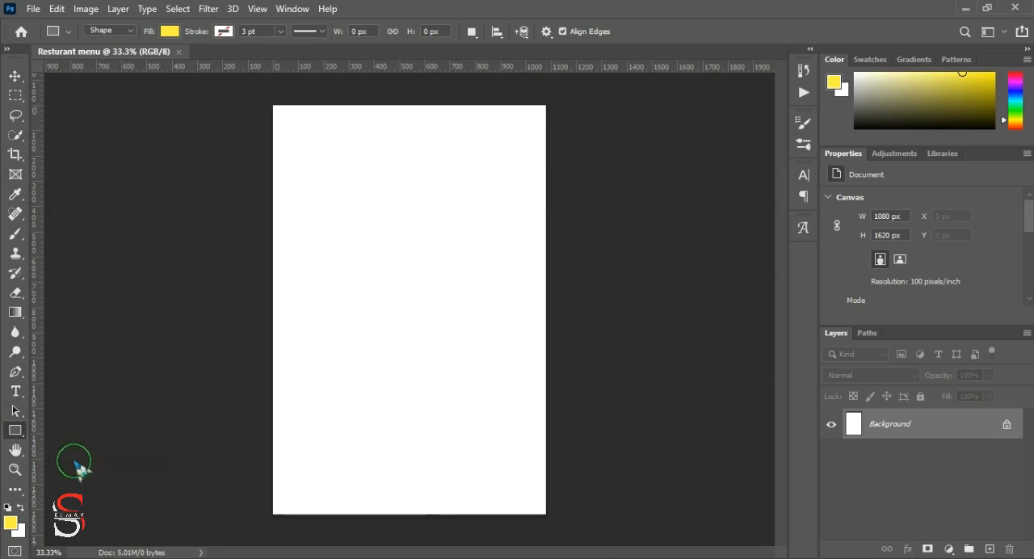
{"action": "key", "text": "ctrl+minus"}
{"action": "key", "text": "ctrl+minus"}
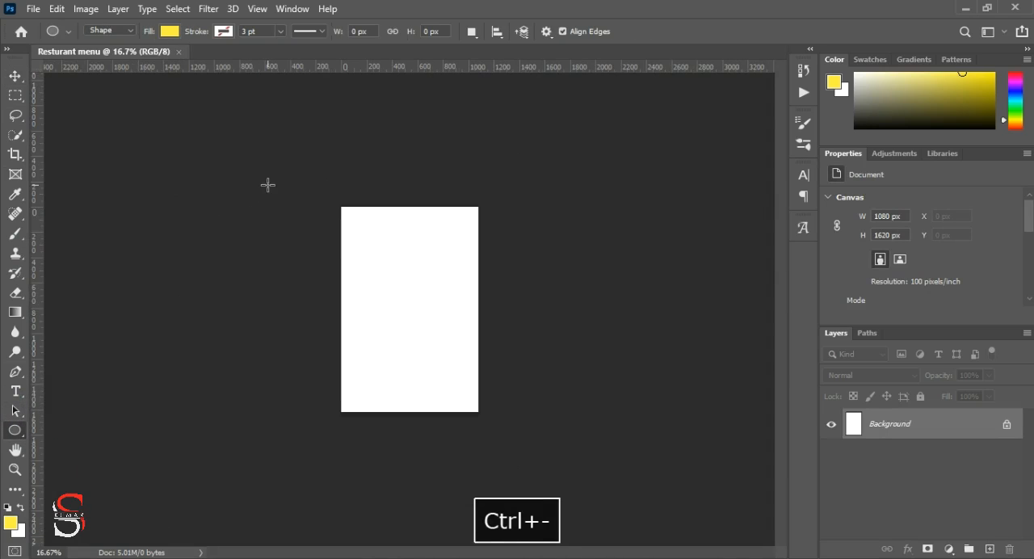
{"action": "left_click_drag", "start_coordinate": [339, 150], "coordinate": [503, 339]}
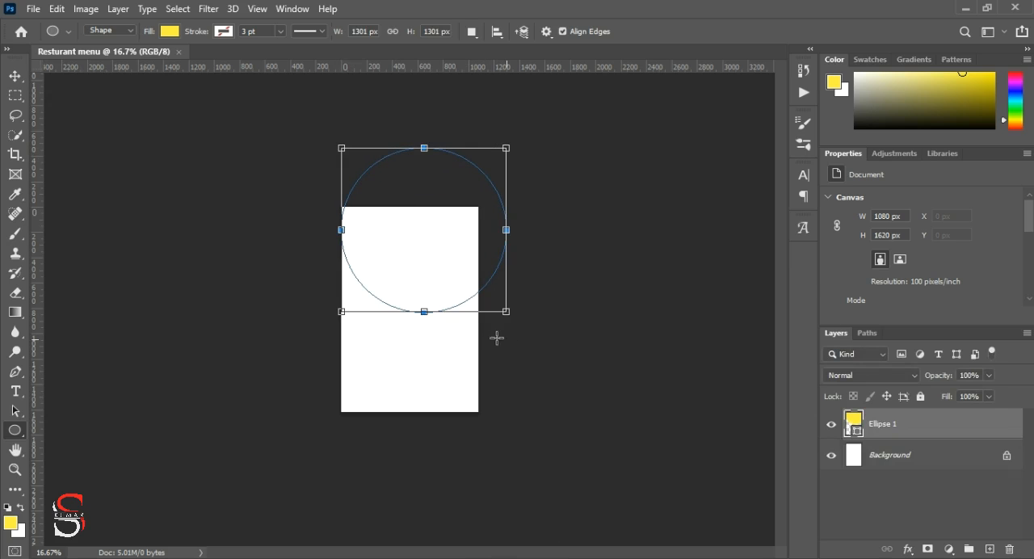
{"action": "left_click", "coordinate": [16, 76]}
{"action": "left_click_drag", "start_coordinate": [424, 238], "coordinate": [411, 217]}
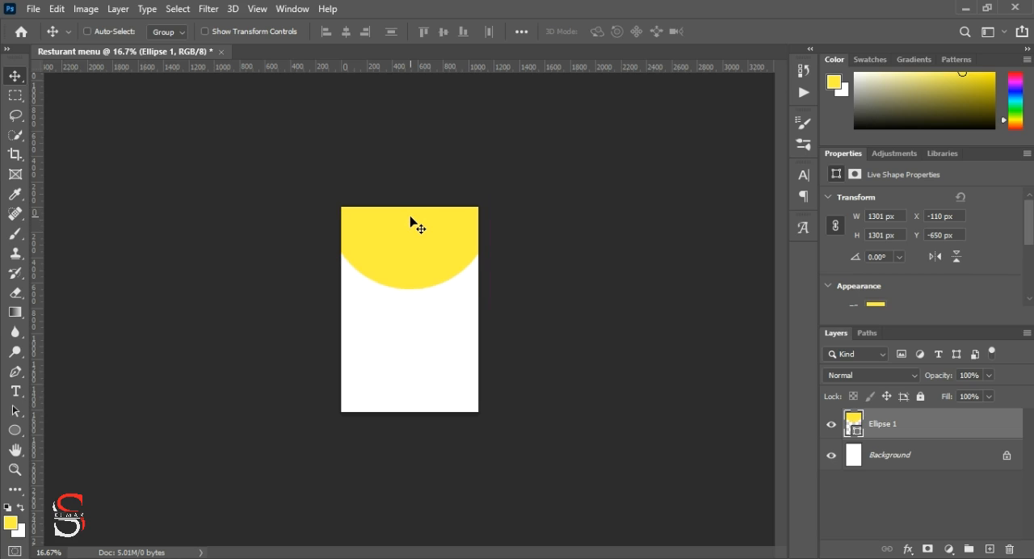
Step: Change the circle's fill to a dark olive-grey
{"action": "scroll", "coordinate": [914, 307], "scroll_direction": "down", "scroll_amount": 4}
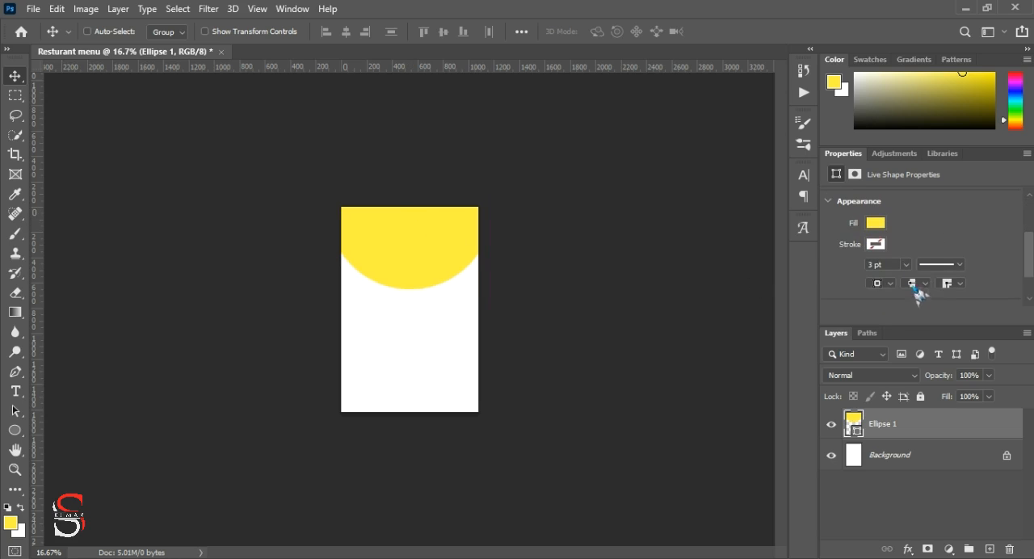
{"action": "left_click", "coordinate": [877, 223]}
{"action": "left_click", "coordinate": [845, 304]}
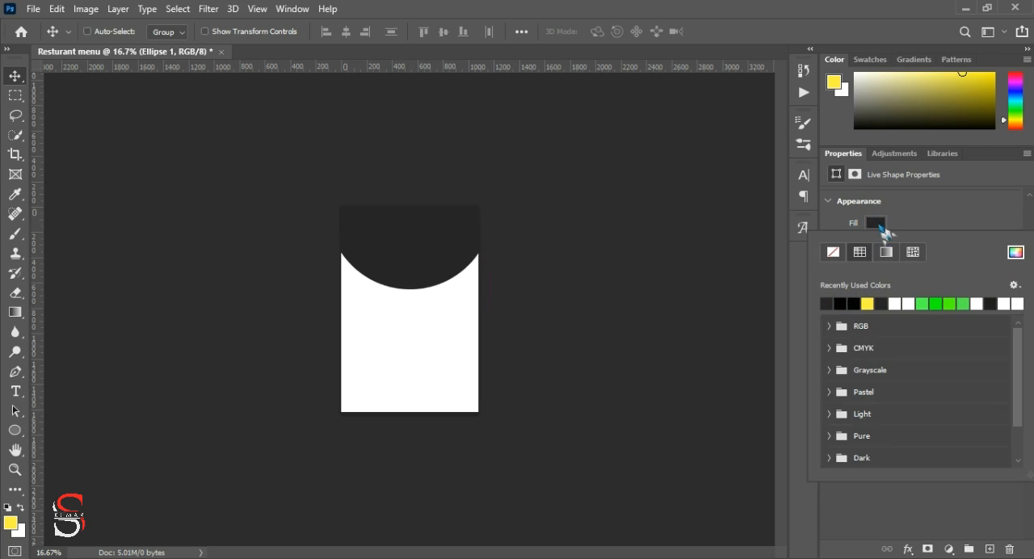
{"action": "left_click", "coordinate": [862, 118]}
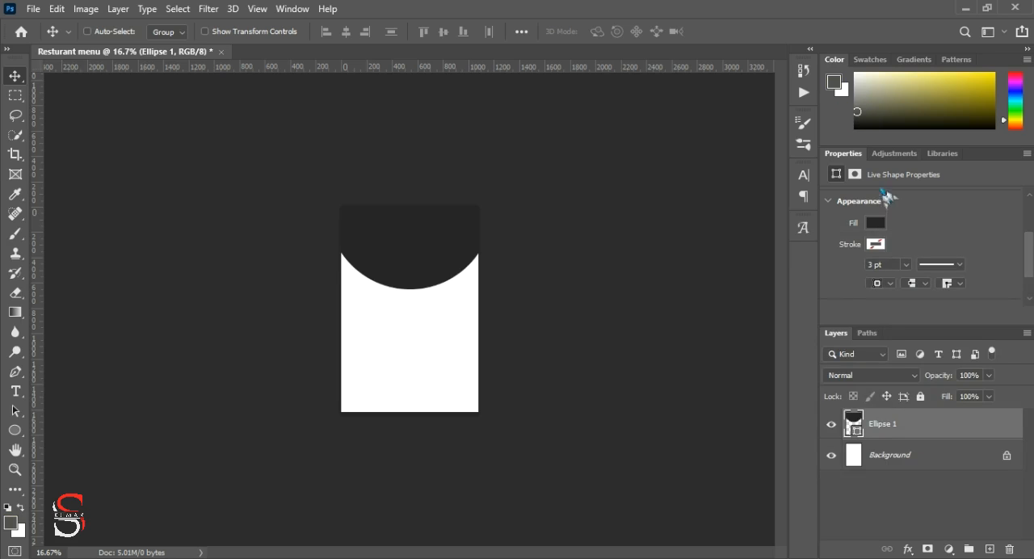
{"action": "left_click", "coordinate": [876, 224]}
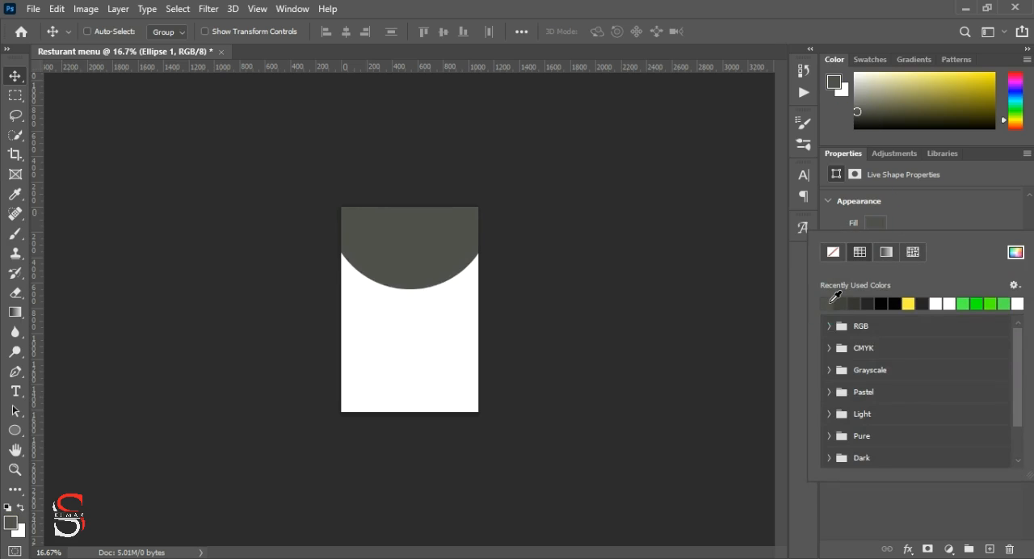
{"action": "left_click", "coordinate": [859, 302]}
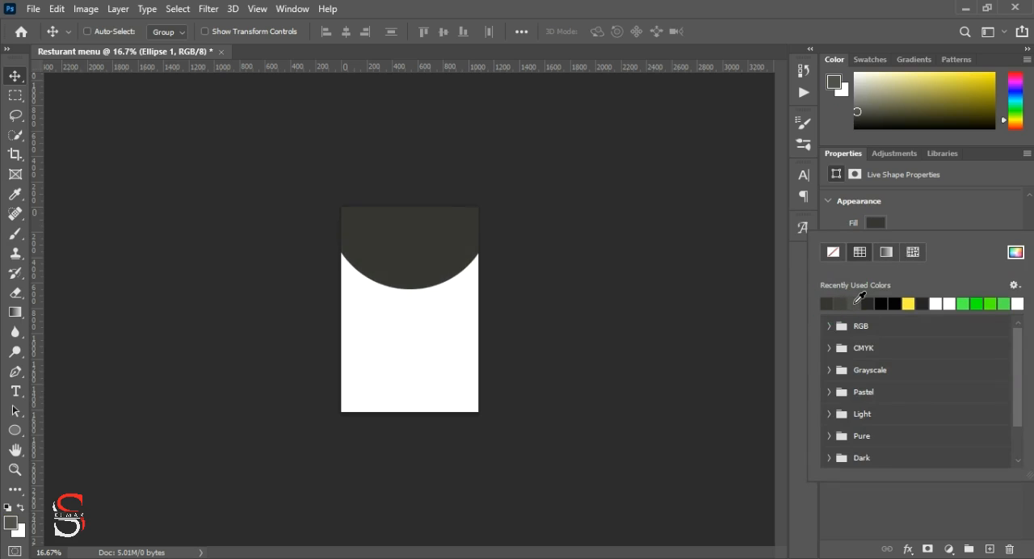
Step: Set the foreground colour to a saturated amber yellow
{"action": "scroll", "coordinate": [921, 219], "scroll_direction": "down", "scroll_amount": 1}
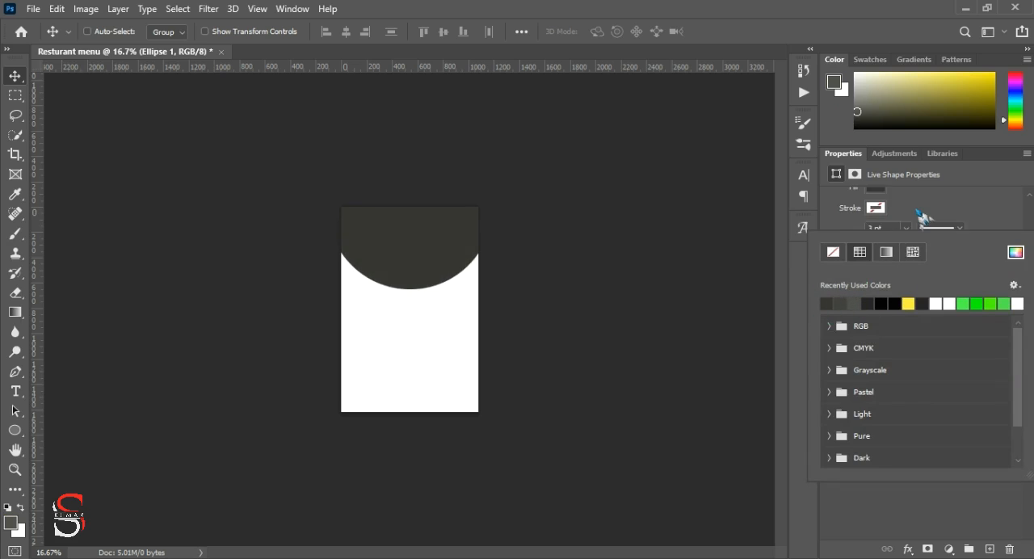
{"action": "left_click", "coordinate": [876, 202]}
{"action": "left_click", "coordinate": [878, 203]}
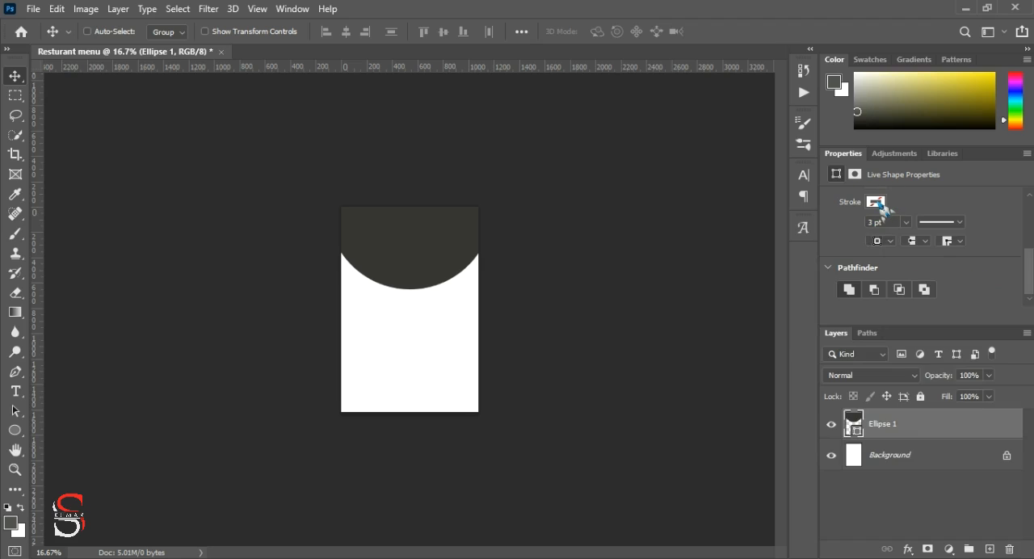
{"action": "left_click_drag", "start_coordinate": [1018, 123], "coordinate": [1018, 127]}
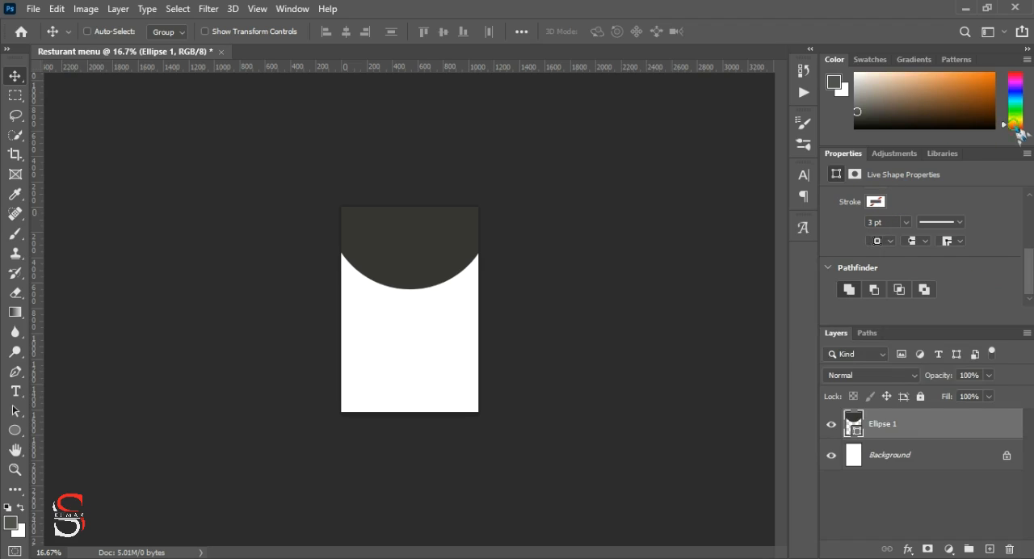
{"action": "left_click", "coordinate": [988, 75]}
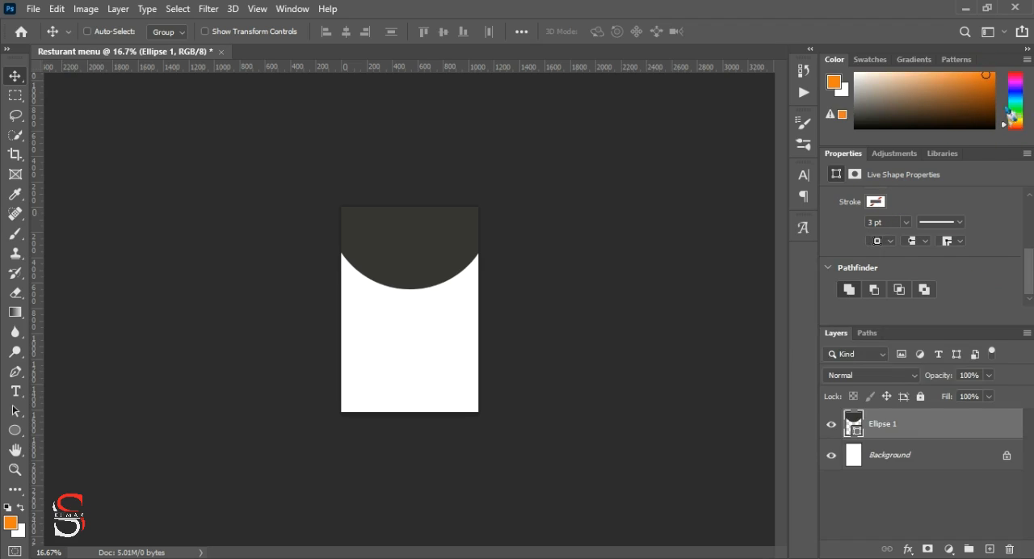
{"action": "left_click_drag", "start_coordinate": [1020, 127], "coordinate": [1019, 123]}
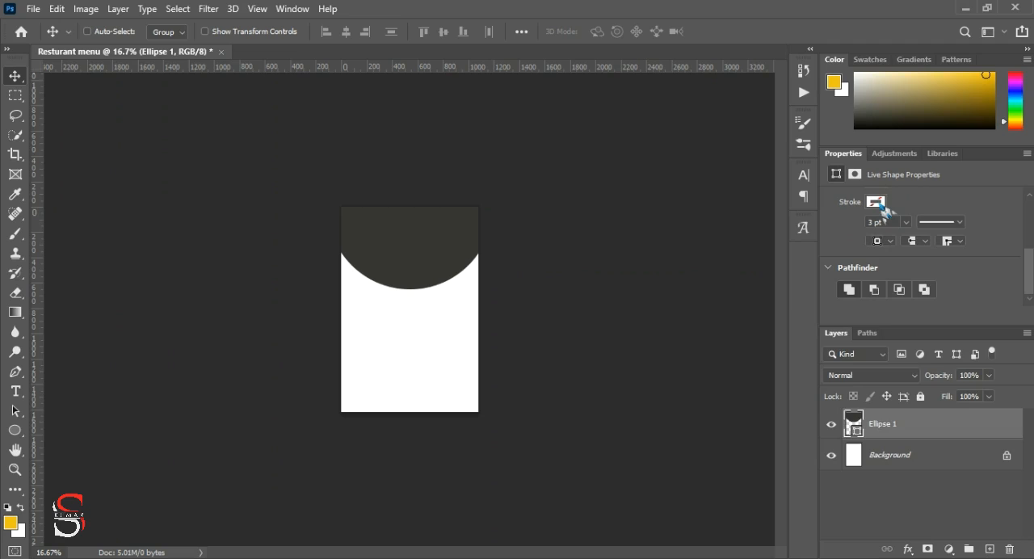
Step: Give the circle a solid stroke in fully saturated bright orange
{"action": "left_click", "coordinate": [883, 208]}
{"action": "left_click", "coordinate": [1016, 232]}
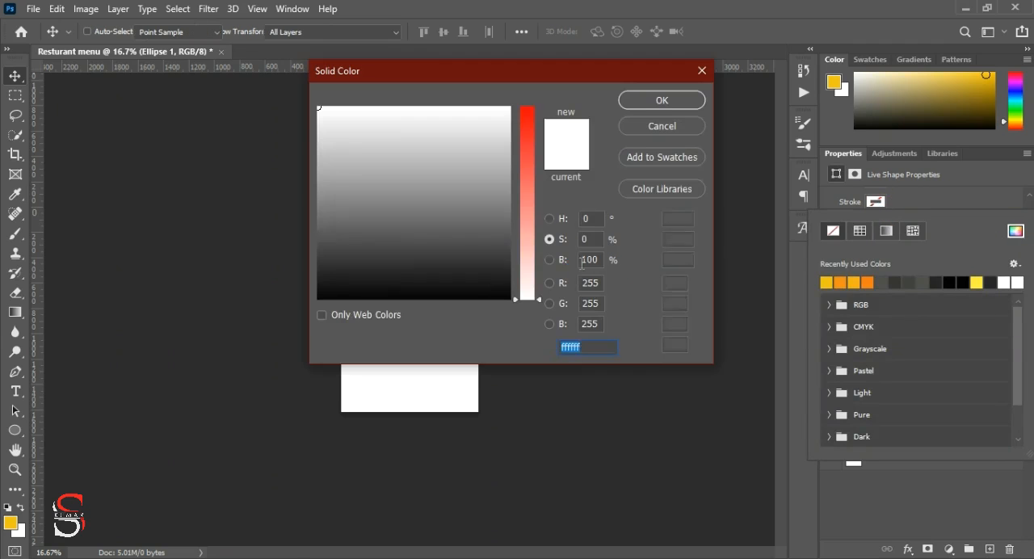
{"action": "left_click_drag", "start_coordinate": [517, 246], "coordinate": [525, 105]}
{"action": "left_click", "coordinate": [342, 108]}
{"action": "left_click", "coordinate": [337, 107]}
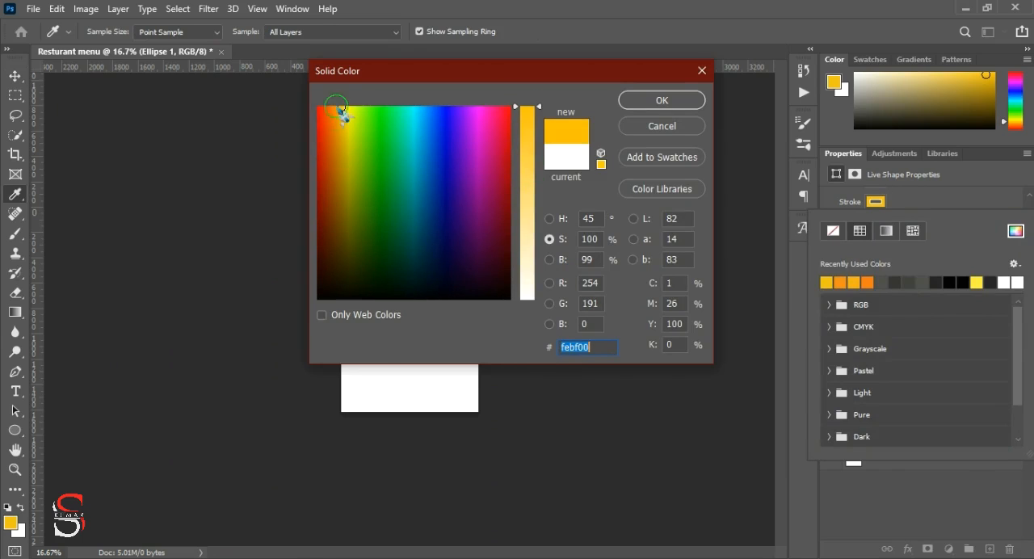
{"action": "left_click", "coordinate": [336, 107]}
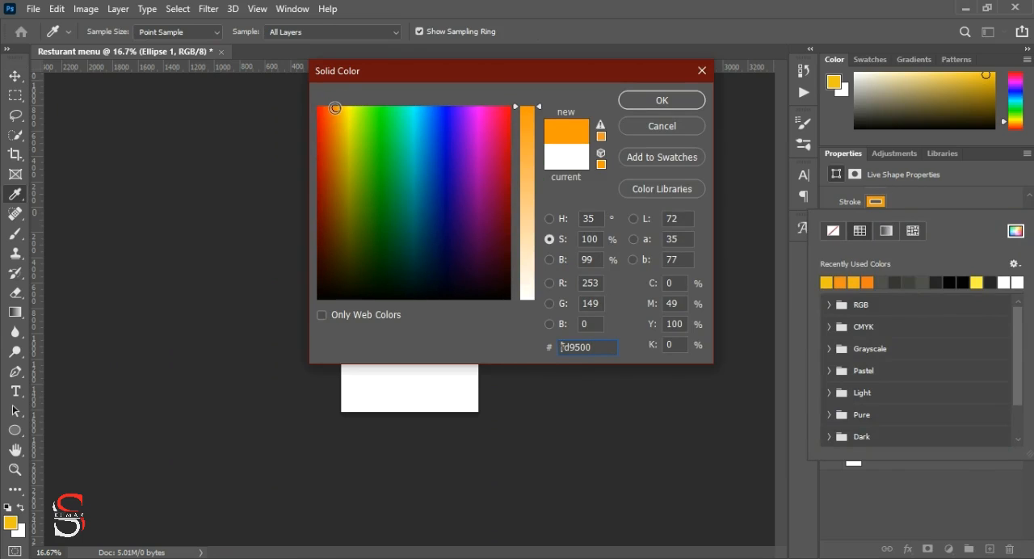
{"action": "left_click", "coordinate": [333, 108]}
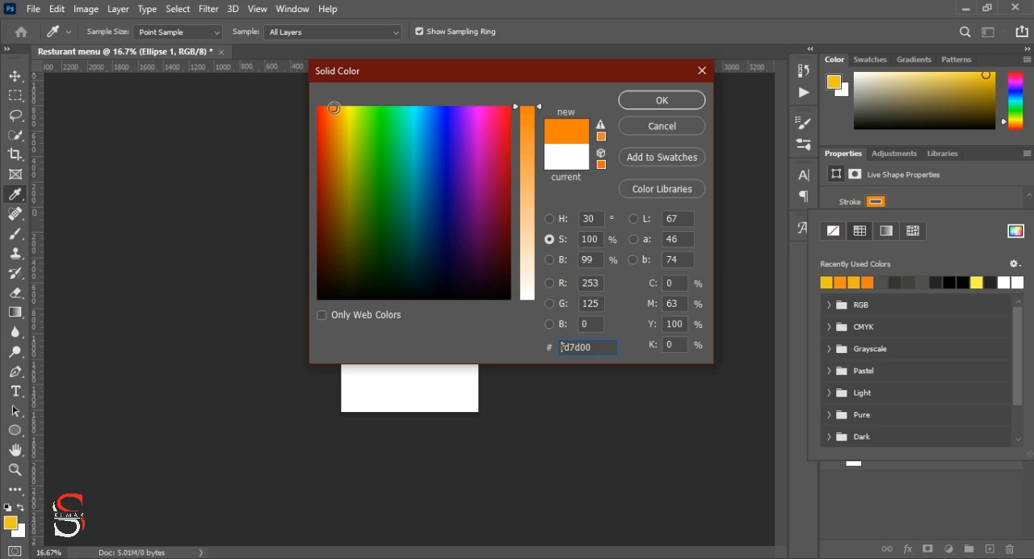
{"action": "left_click", "coordinate": [335, 107]}
{"action": "left_click", "coordinate": [337, 107]}
{"action": "left_click", "coordinate": [659, 102]}
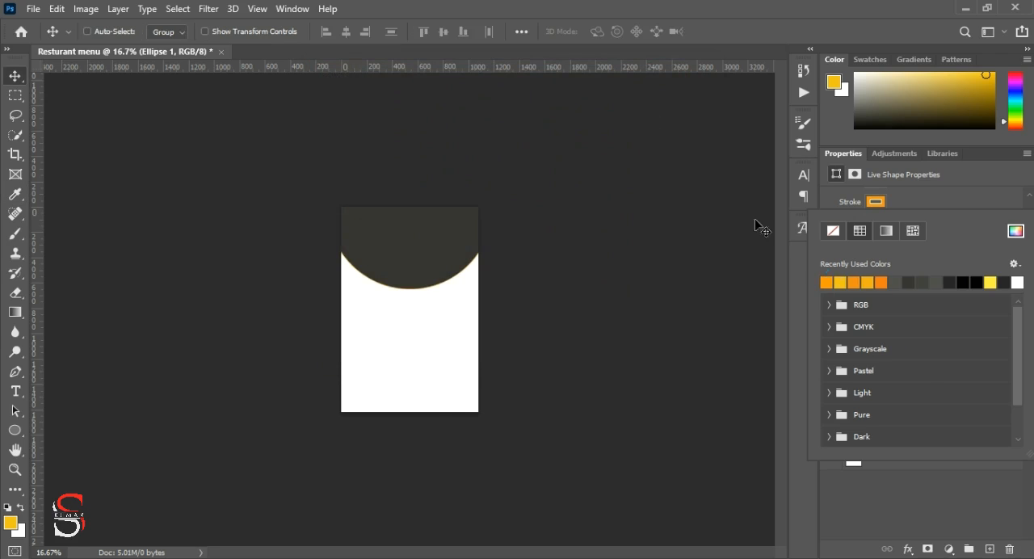
{"action": "left_click", "coordinate": [979, 213]}
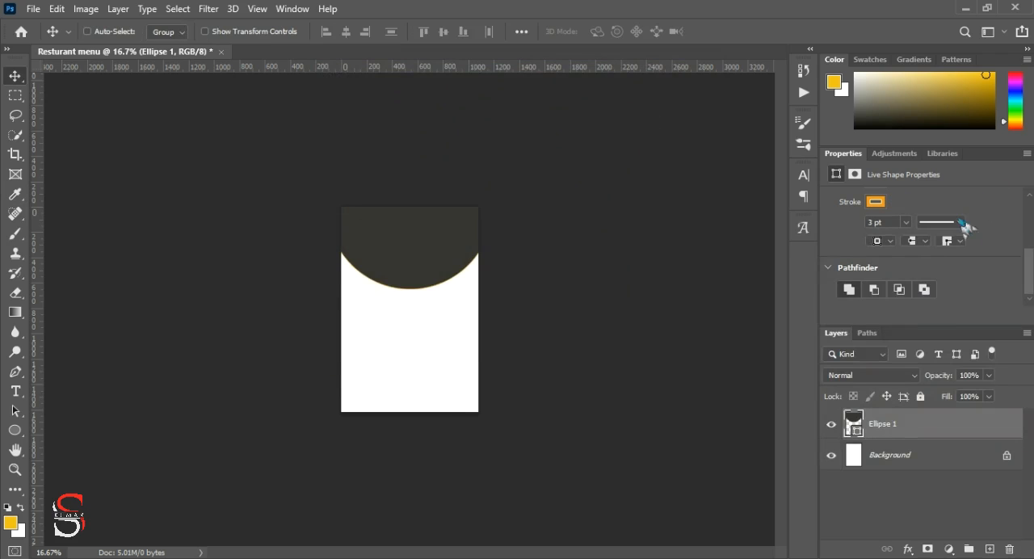
Step: Set the circle's stroke width to 63 pt
{"action": "left_click", "coordinate": [906, 222]}
{"action": "mouse_move", "coordinate": [923, 245]}
{"action": "left_mouse_down"}
{"action": "mouse_move", "coordinate": [960, 249]}
{"action": "mouse_move", "coordinate": [948, 244]}
{"action": "left_mouse_up"}
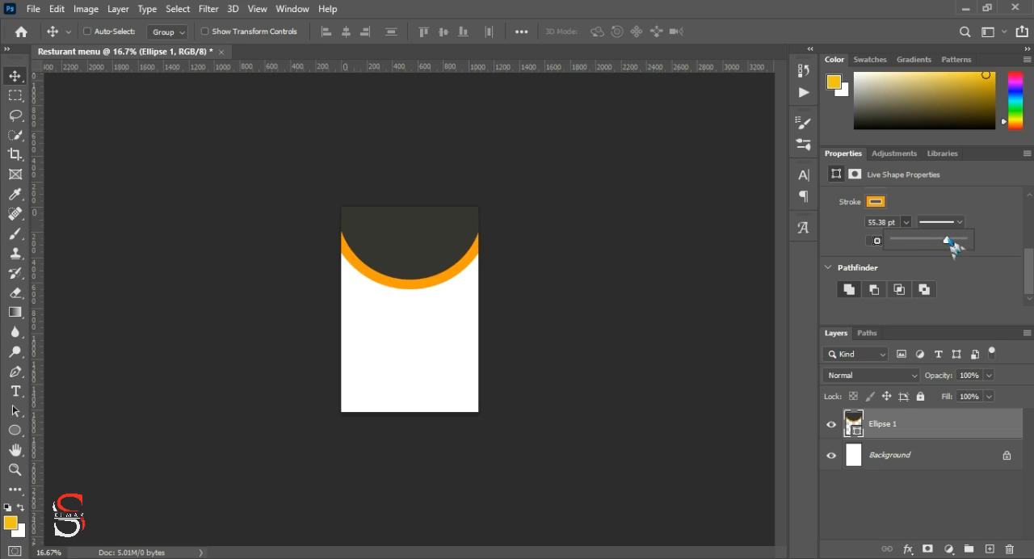
{"action": "left_click", "coordinate": [895, 222]}
{"action": "type", "text": "63"}
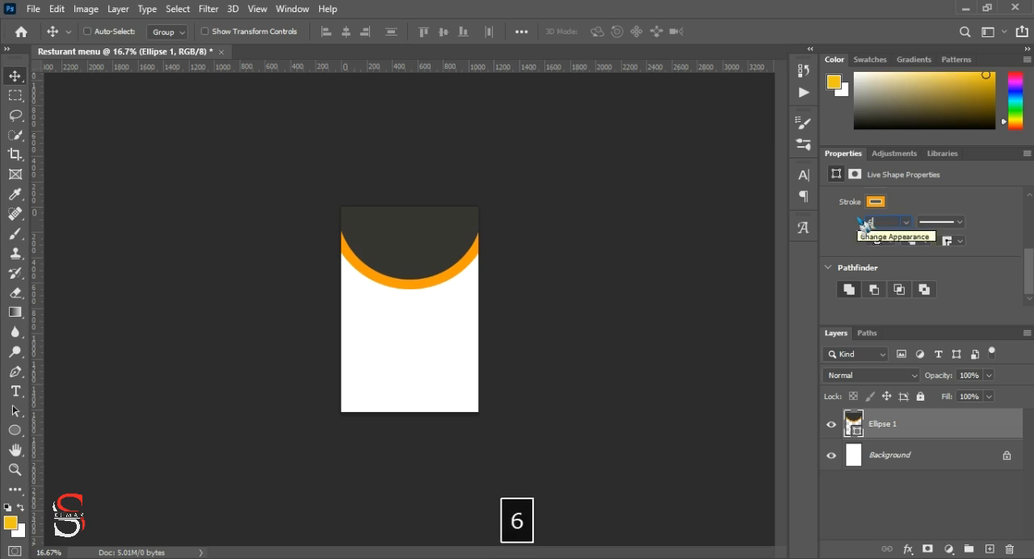
{"action": "key", "text": "Return"}
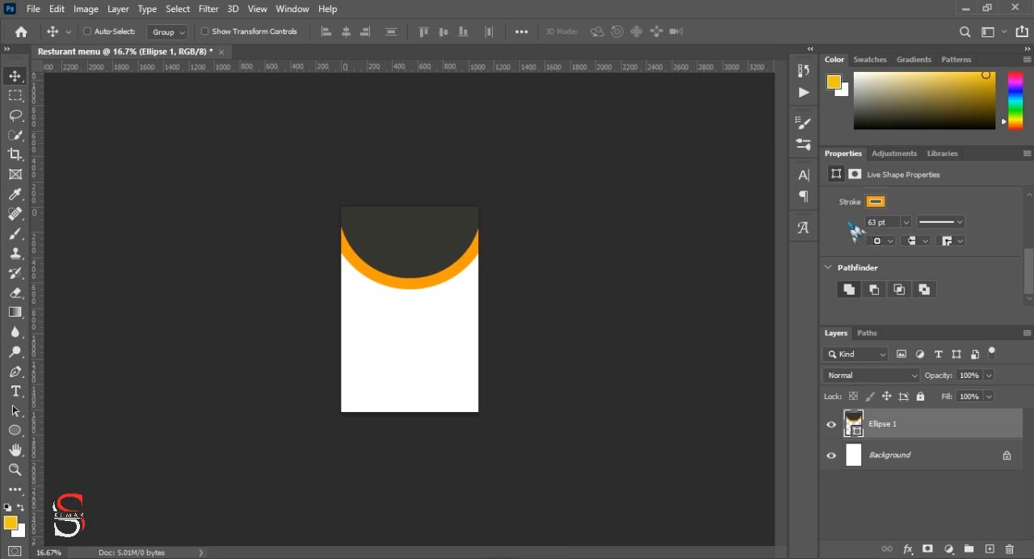
Step: Move the circle straight down until its lower edge sits about halfway down the page
{"action": "left_click", "coordinate": [141, 165]}
{"action": "left_click_drag", "start_coordinate": [430, 250], "coordinate": [427, 272]}
{"action": "key", "text": "Up"}
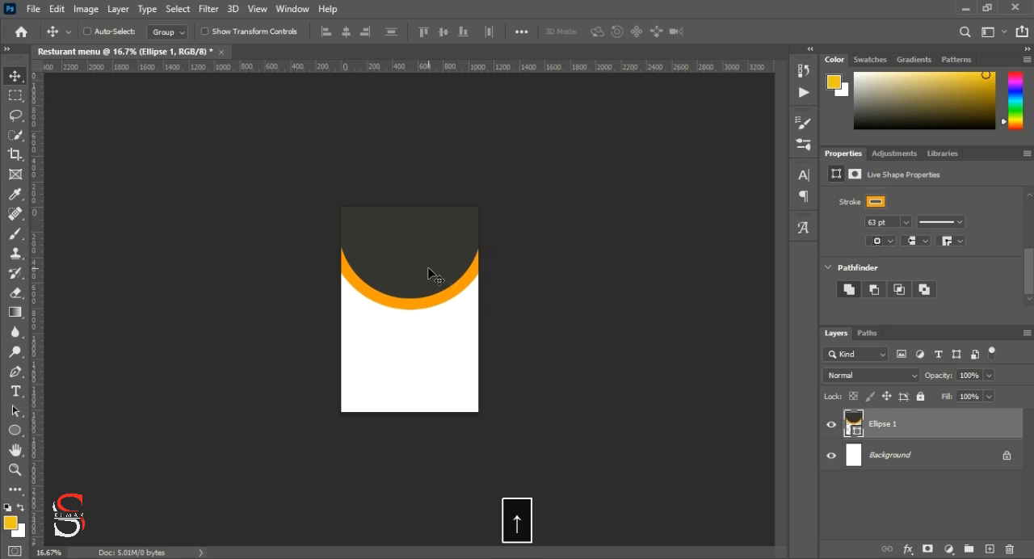
{"action": "key", "text": "Up"}
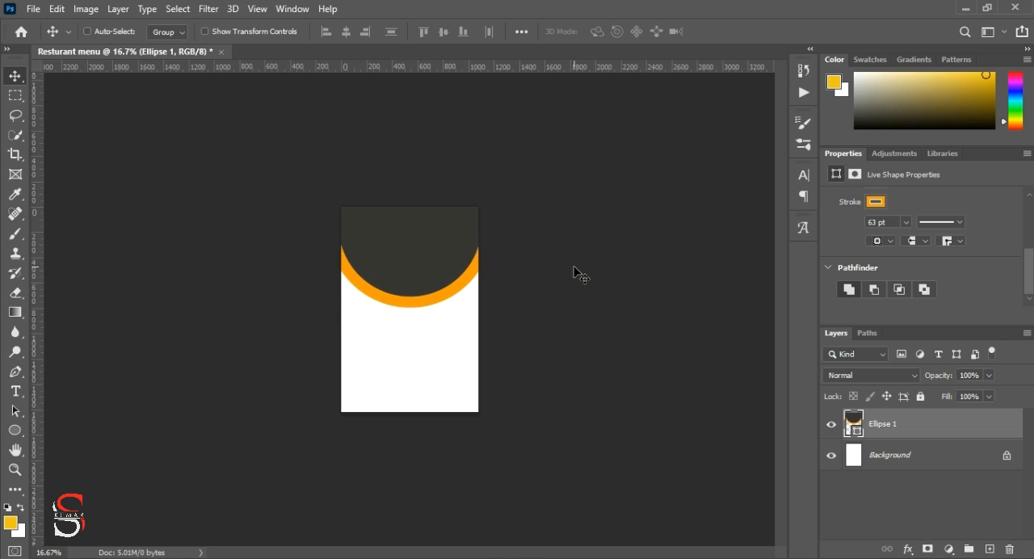
Step: Draw a rectangle about 1081 by 100 px across the full page width near the bottom of the page
{"action": "key", "text": "ctrl+plus"}
{"action": "key", "text": "ctrl+plus"}
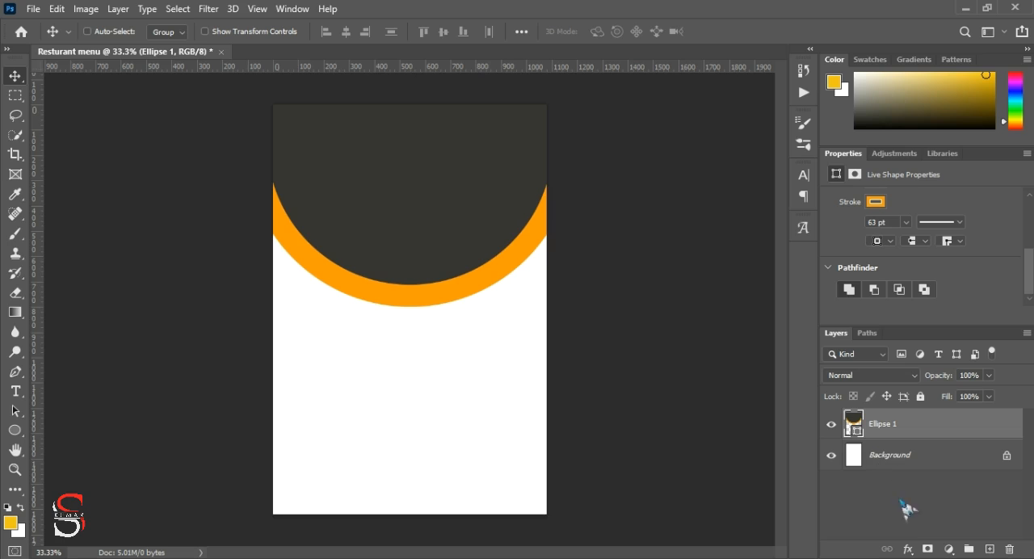
{"action": "left_click", "coordinate": [16, 431]}
{"action": "left_click", "coordinate": [81, 431]}
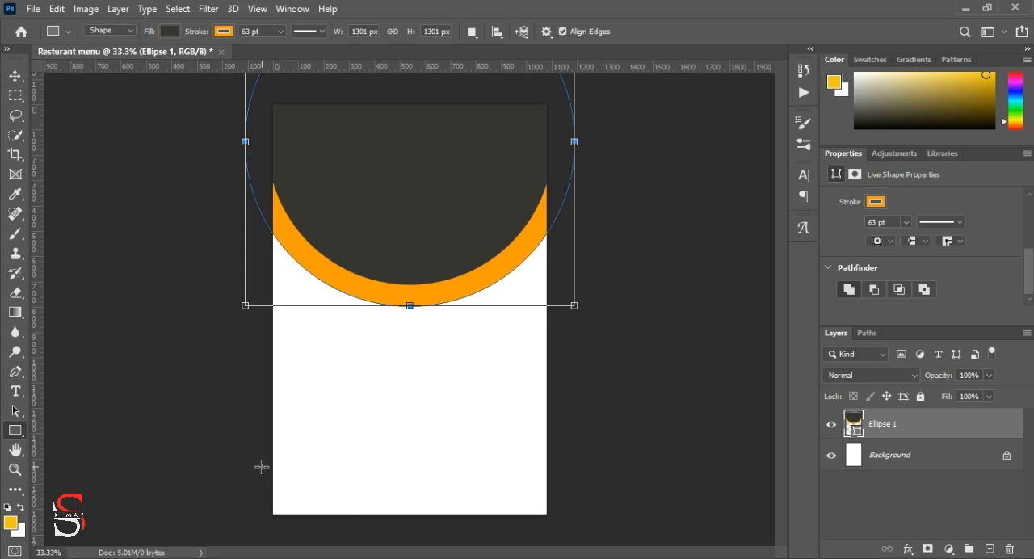
{"action": "left_click_drag", "start_coordinate": [272, 474], "coordinate": [547, 498]}
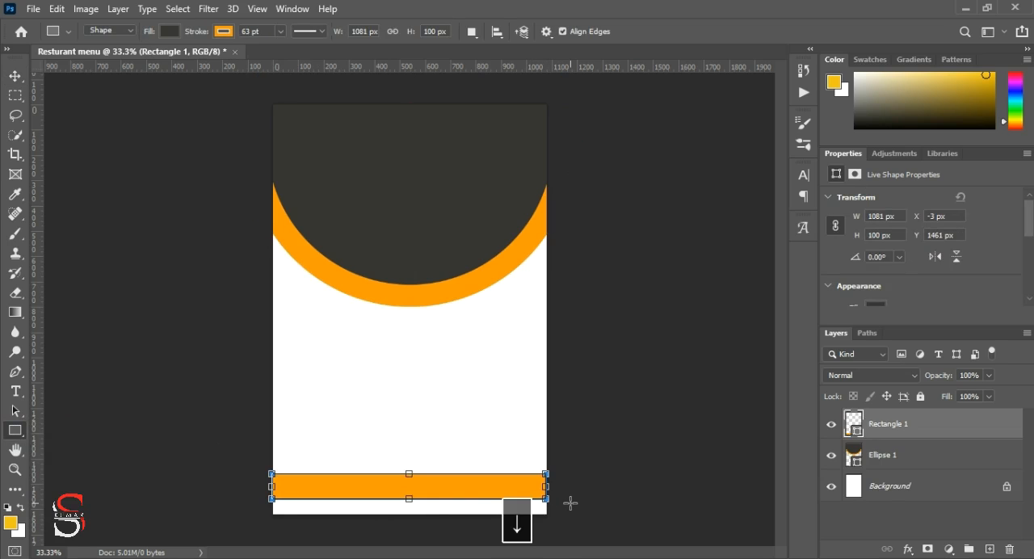
Step: Move the orange rectangle down flush with the page's bottom edge, at about X -1 px and Y 1520 px
{"action": "key", "text": "v"}
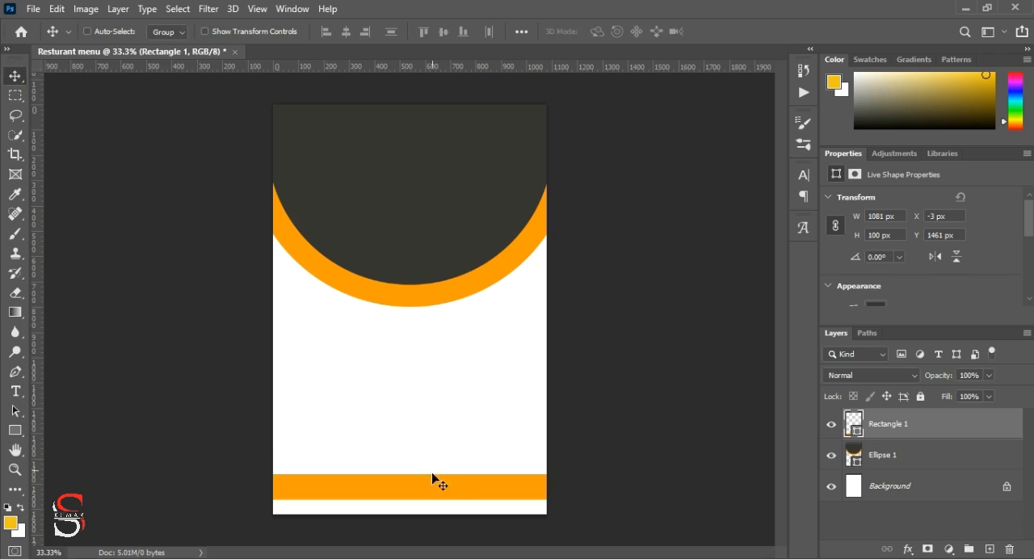
{"action": "left_click_drag", "start_coordinate": [436, 485], "coordinate": [435, 495]}
{"action": "key", "text": "ctrl+plus"}
{"action": "key", "text": "ctrl+plus"}
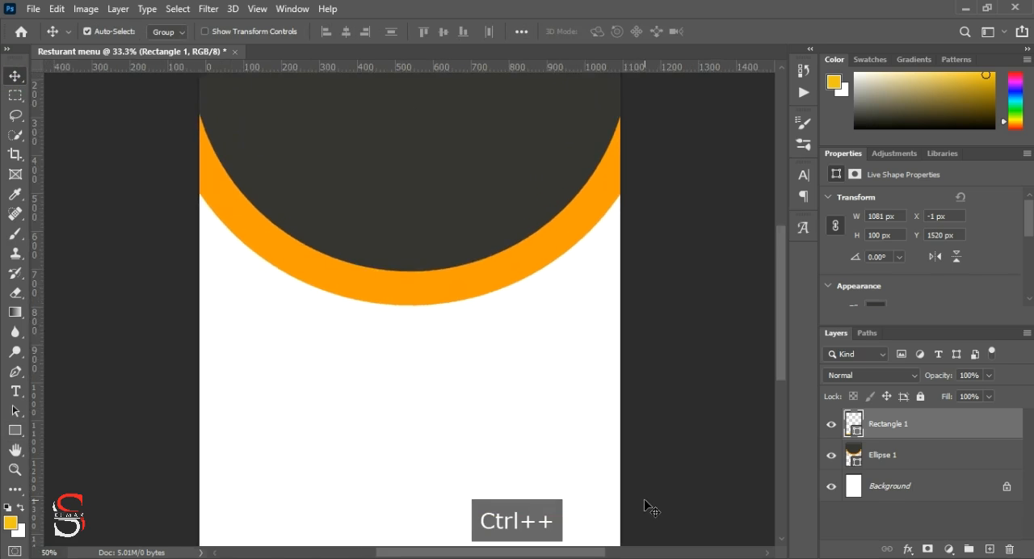
{"action": "scroll", "coordinate": [620, 434], "scroll_direction": "down", "scroll_amount": 5}
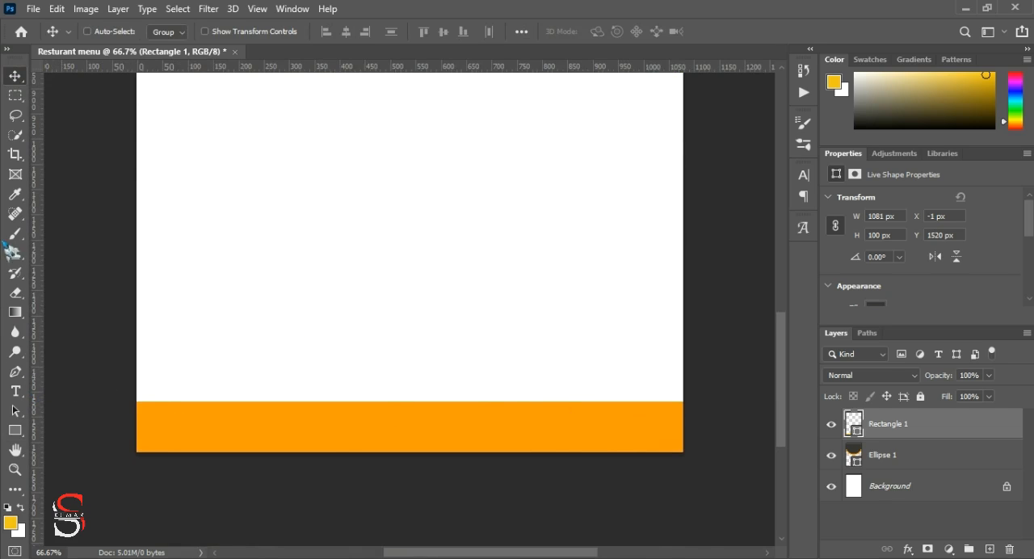
{"action": "left_click", "coordinate": [15, 392]}
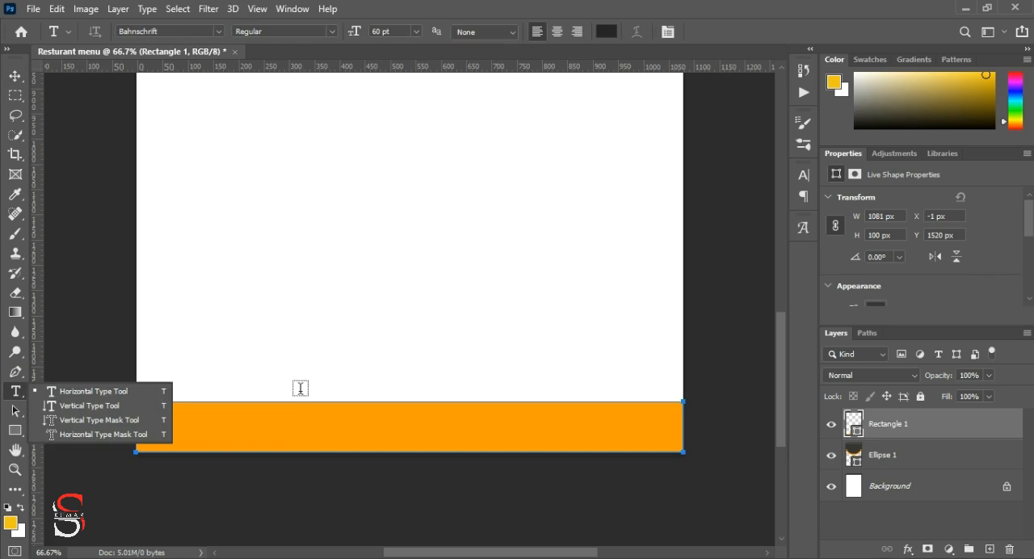
{"action": "left_click", "coordinate": [305, 364]}
{"action": "type", "text": "WWW"}
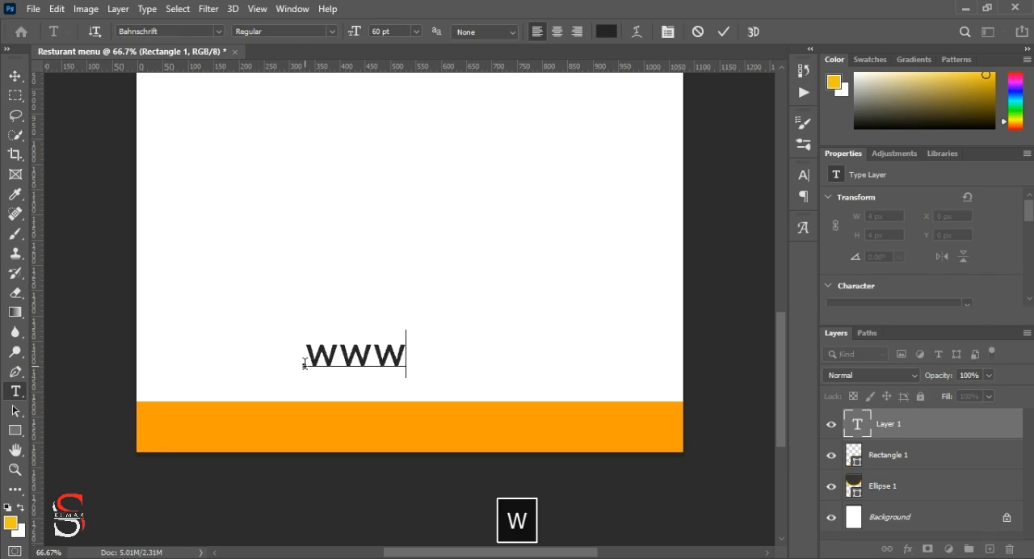
{"action": "type", "text": ".we"}
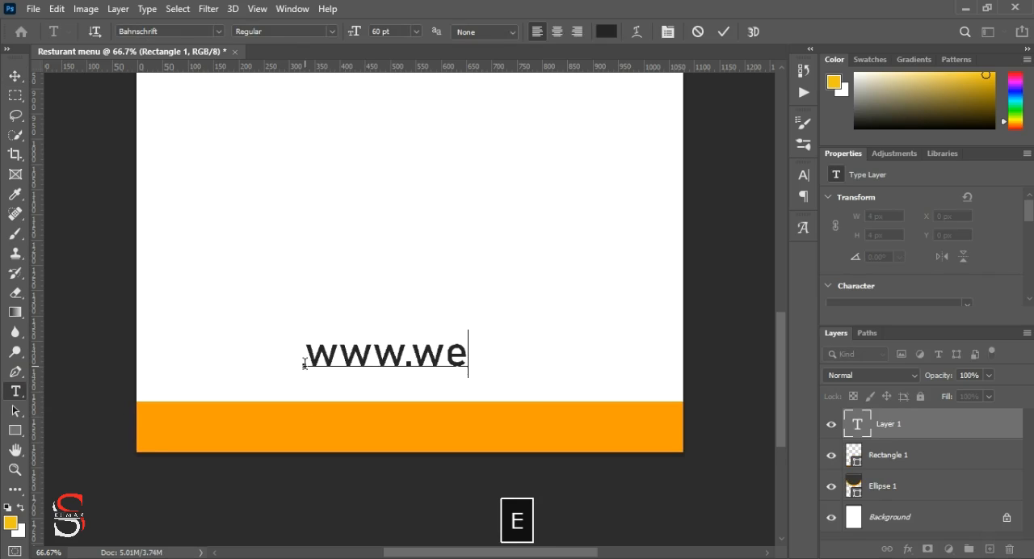
{"action": "type", "text": "bsite.com"}
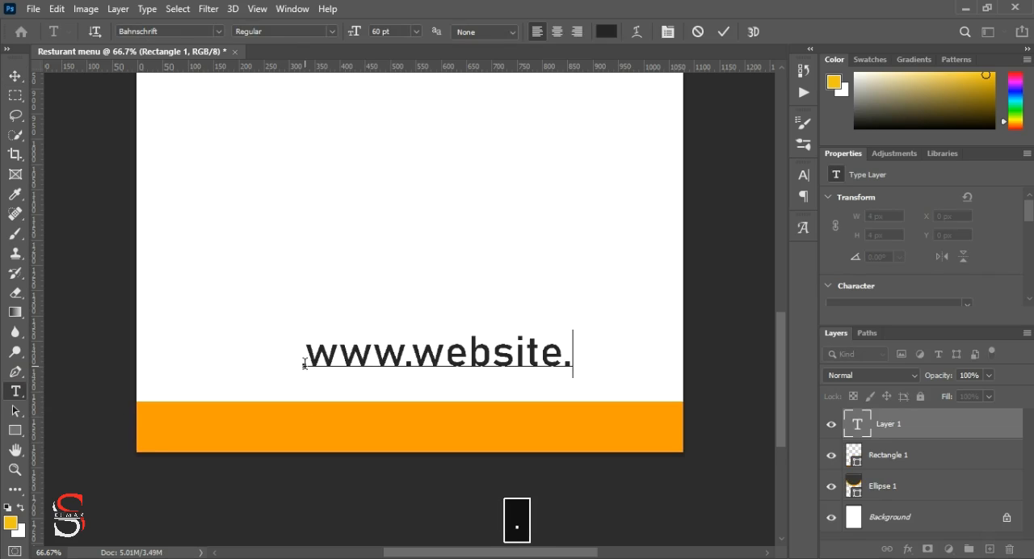
Step: Move the website text onto the orange bar, centring it vertically, at about X 181 px and Y 1527 px
{"action": "left_click", "coordinate": [14, 75]}
{"action": "left_click_drag", "start_coordinate": [474, 364], "coordinate": [405, 432]}
{"action": "key", "text": "Down"}
{"action": "key", "text": "Down"}
{"action": "key", "text": "Down"}
{"action": "key", "text": "Down"}
{"action": "key", "text": "Down"}
{"action": "key", "text": "Down"}
{"action": "key", "text": "Down"}
{"action": "key", "text": "Down"}
{"action": "key", "text": "Down"}
{"action": "key", "text": "Down"}
{"action": "key", "text": "Down"}
{"action": "key", "text": "Down"}
{"action": "key", "text": "Down"}
{"action": "key", "text": "Down"}
{"action": "key", "text": "Down"}
{"action": "key", "text": "Down"}
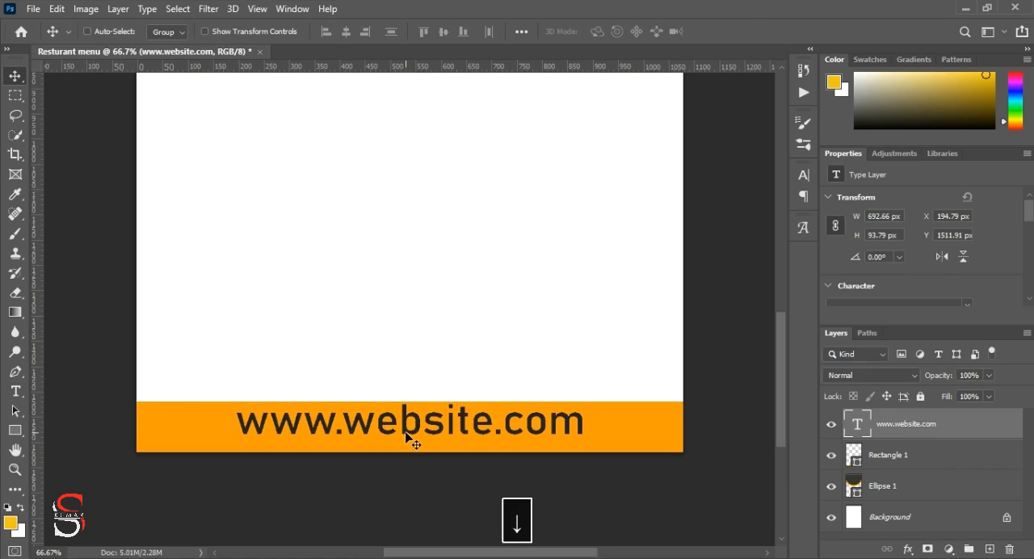
{"action": "key", "text": "Down"}
{"action": "key", "text": "Down"}
{"action": "key", "text": "Down"}
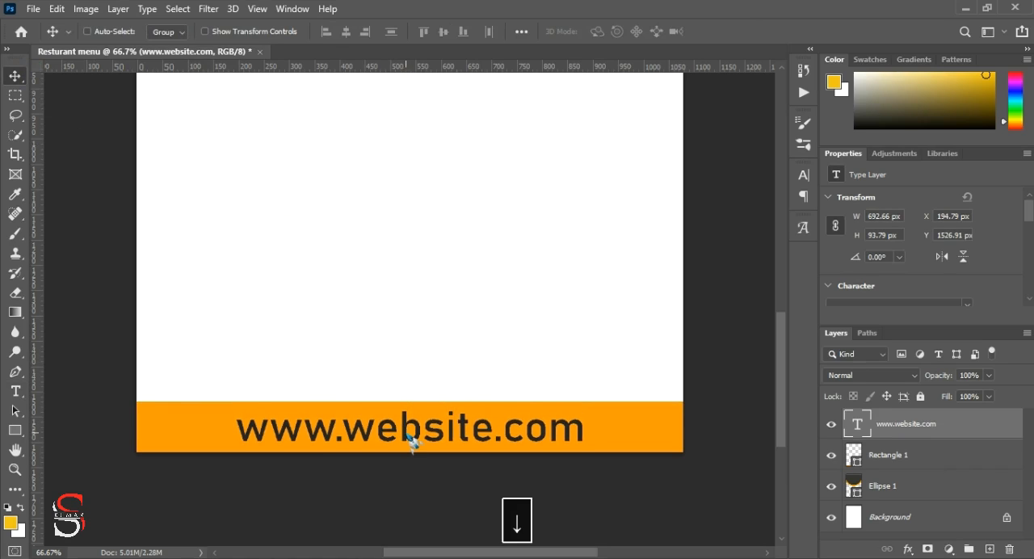
{"action": "key", "text": "Left"}
{"action": "key", "text": "Left"}
{"action": "key", "text": "Left"}
{"action": "key", "text": "Left"}
{"action": "key", "text": "Left"}
{"action": "key", "text": "Left"}
{"action": "key", "text": "Left"}
{"action": "key", "text": "Left"}
{"action": "key", "text": "Left"}
{"action": "key", "text": "Left"}
{"action": "key", "text": "Left"}
{"action": "key", "text": "Left"}
{"action": "key", "text": "Left"}
{"action": "key", "text": "Left"}
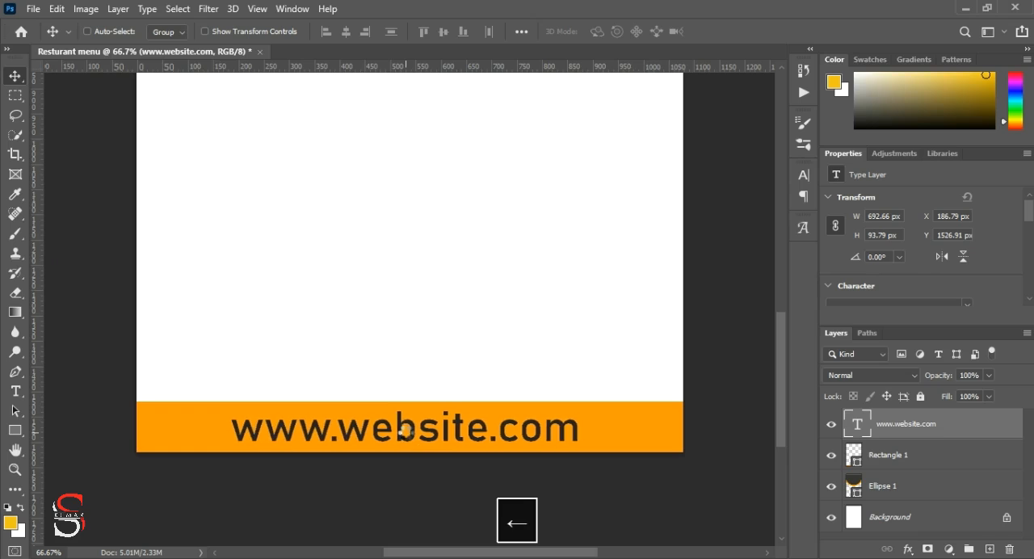
Step: Change the website text's colour to white
{"action": "left_click", "coordinate": [15, 392]}
{"action": "left_click", "coordinate": [606, 31]}
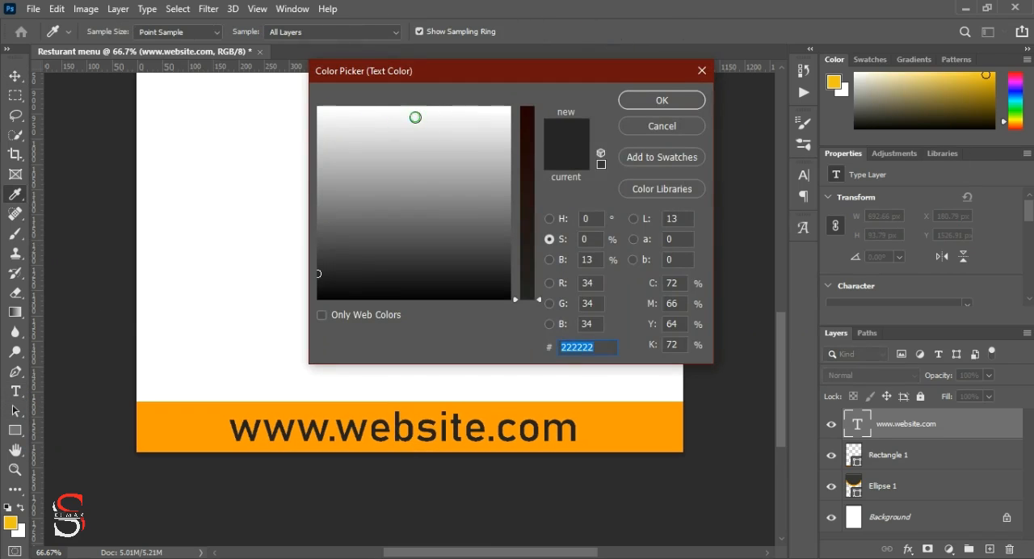
{"action": "left_click", "coordinate": [286, 89]}
{"action": "left_click", "coordinate": [662, 101]}
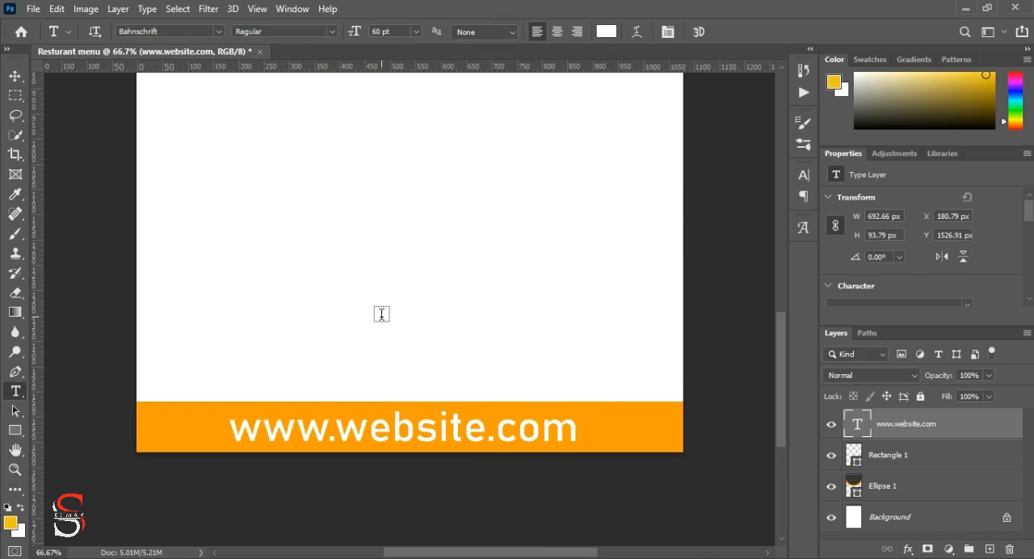
Step: Examine the website text on the orange bar up close and the circle at the page's upper edge
{"action": "key", "text": "ctrl+plus"}
{"action": "key", "text": "ctrl+plus"}
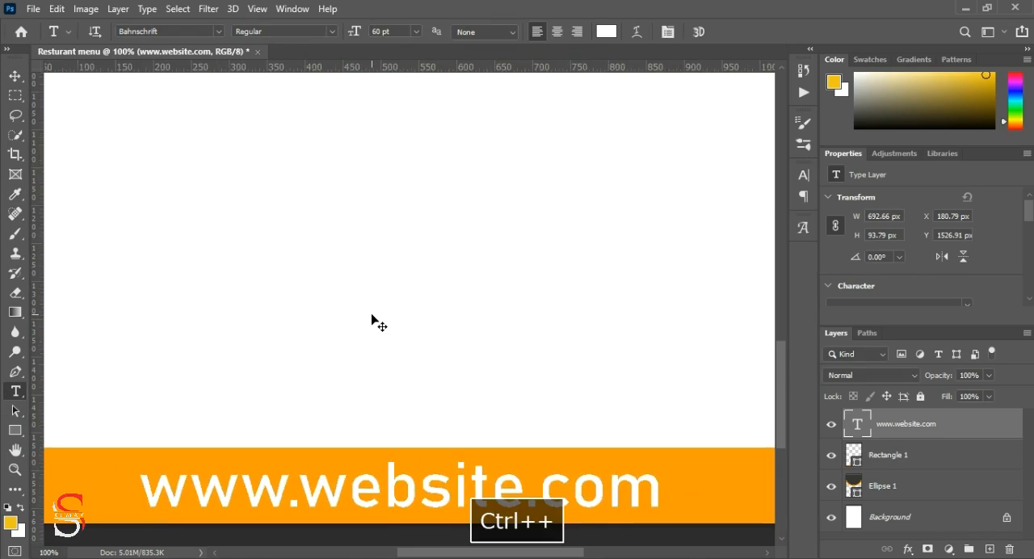
{"action": "scroll", "coordinate": [374, 239], "scroll_direction": "down", "scroll_amount": 3}
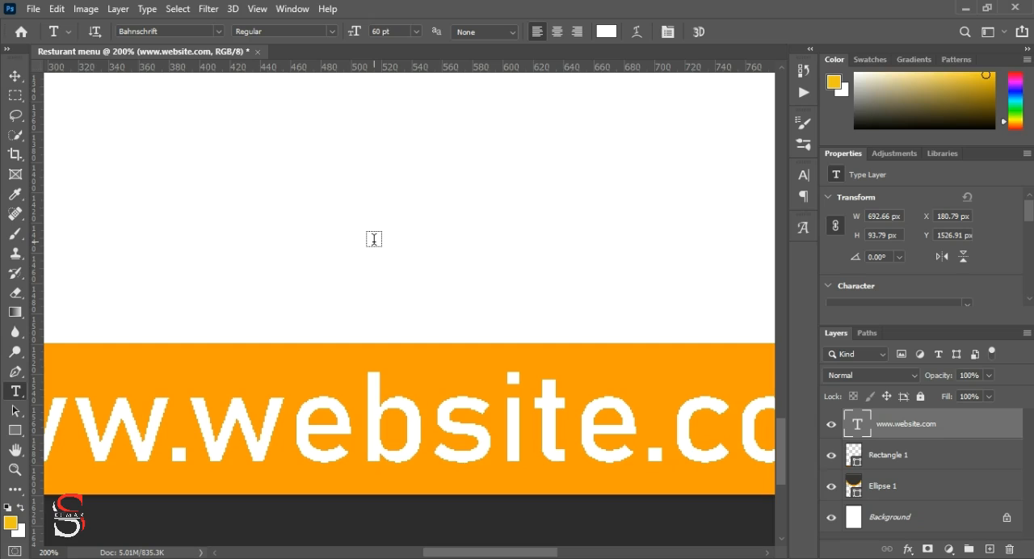
{"action": "key", "text": "ctrl+minus"}
{"action": "key", "text": "ctrl+minus"}
{"action": "scroll", "coordinate": [375, 239], "scroll_direction": "up", "scroll_amount": 8}
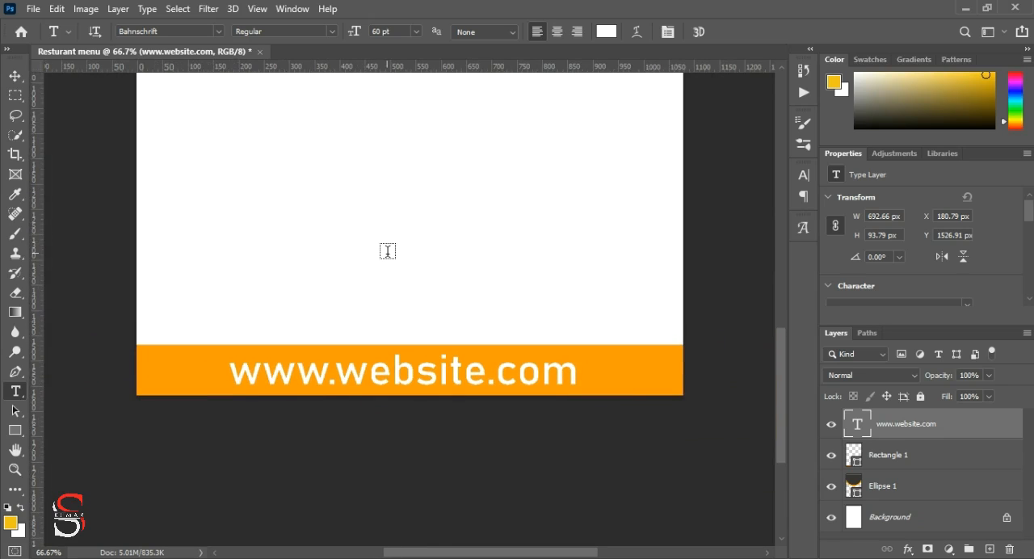
{"action": "scroll", "coordinate": [388, 251], "scroll_direction": "up", "scroll_amount": 6}
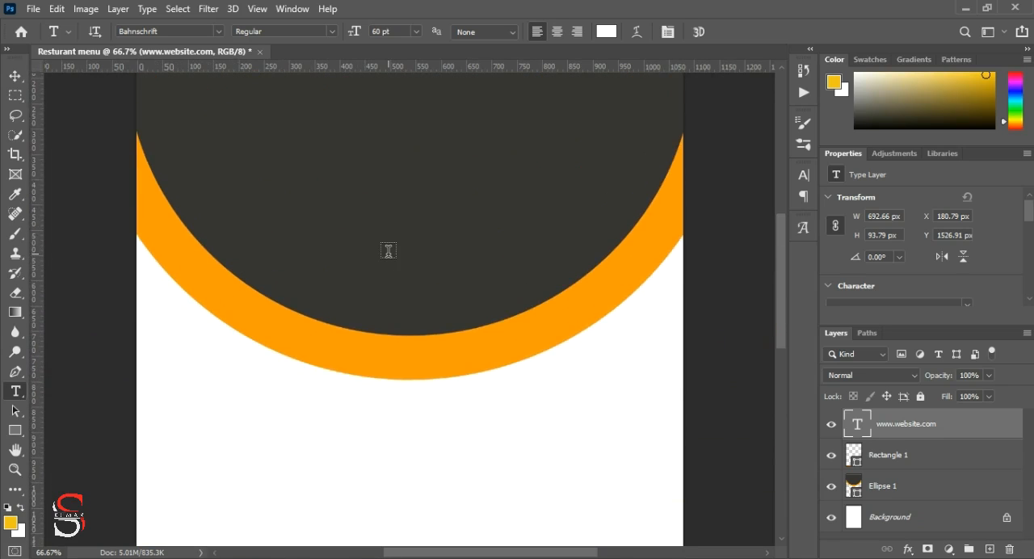
{"action": "left_click", "coordinate": [14, 79]}
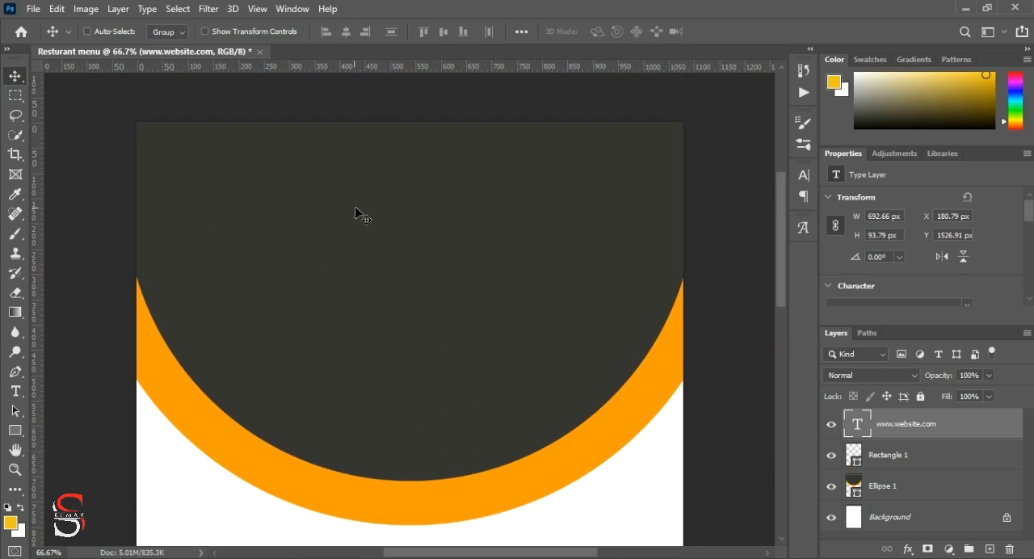
Step: Add the text "MENU" in the blank white area below the circle
{"action": "scroll", "coordinate": [362, 219], "scroll_direction": "down", "scroll_amount": 5}
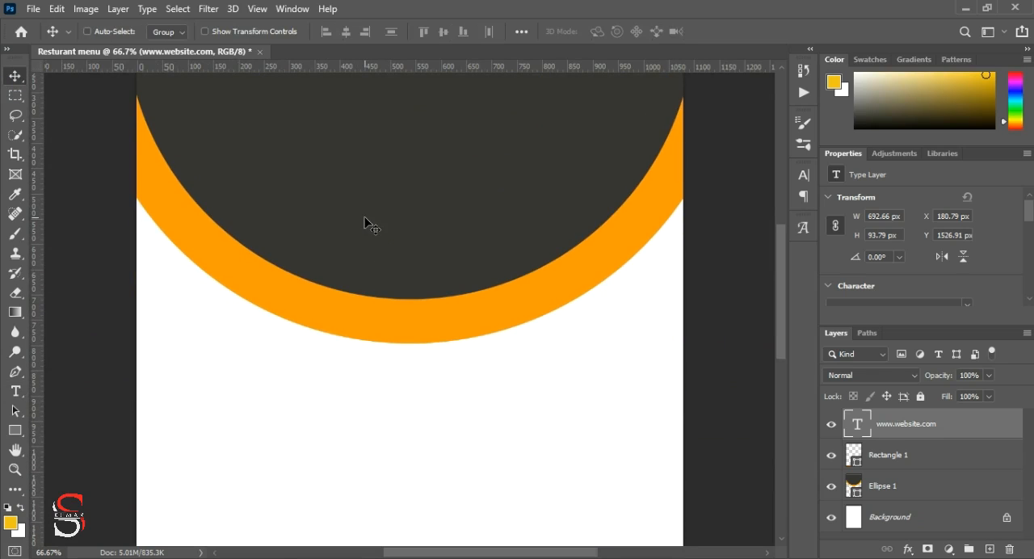
{"action": "scroll", "coordinate": [396, 240], "scroll_direction": "down", "scroll_amount": 5}
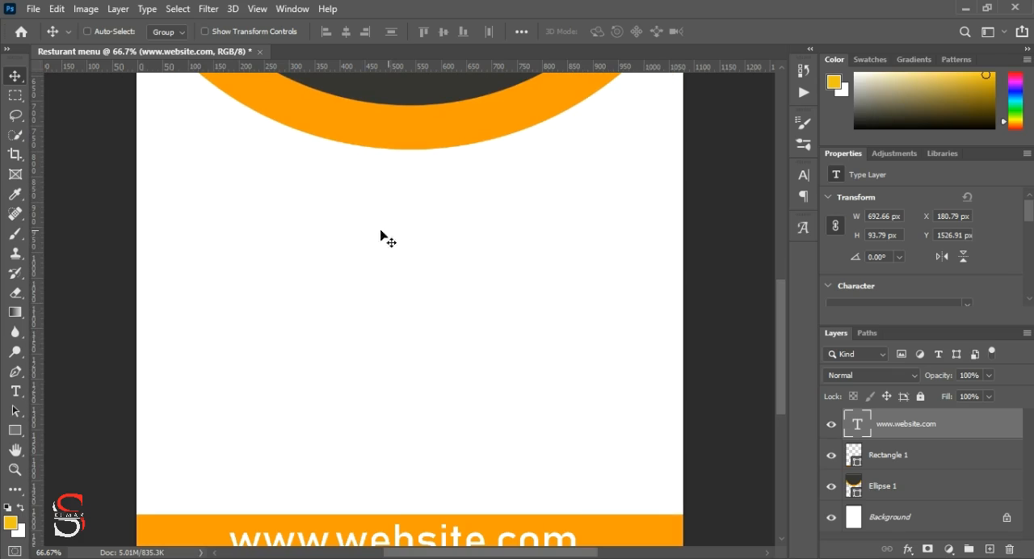
{"action": "left_click", "coordinate": [15, 391]}
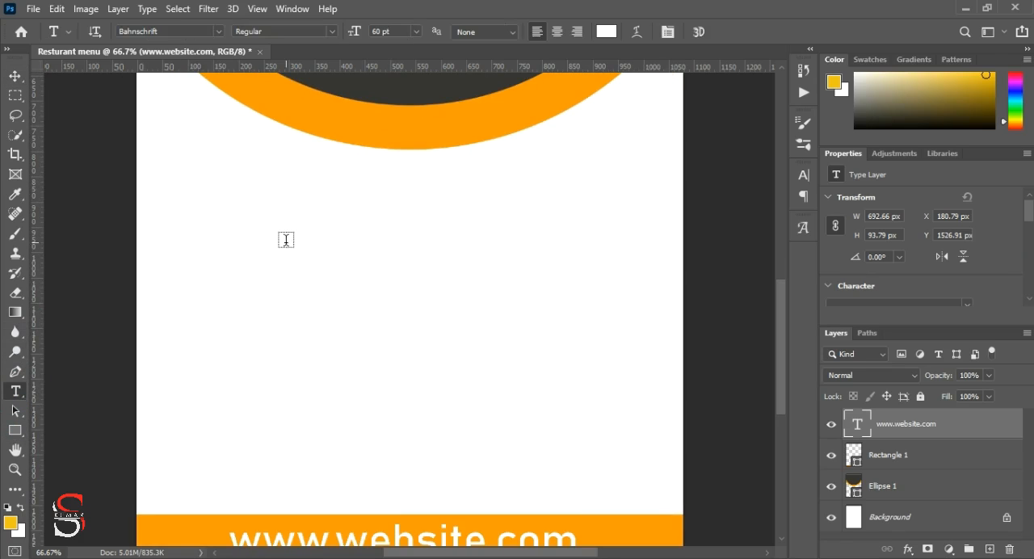
{"action": "left_click", "coordinate": [288, 226]}
{"action": "type", "text": "MEN"}
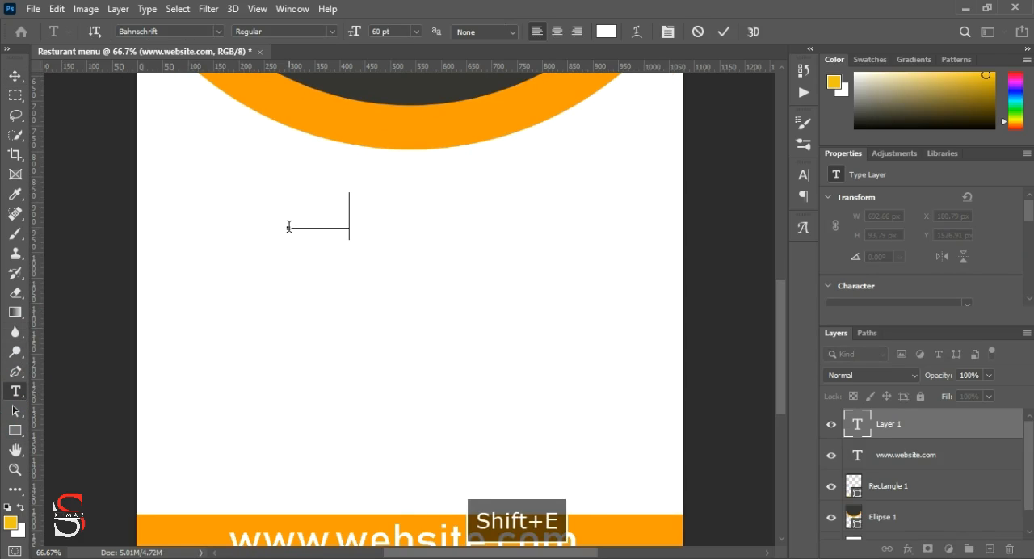
{"action": "left_click", "coordinate": [16, 75]}
Step: Try to recolour the MENU text with the circle's dark grey while placing the text cursor in it
{"action": "left_click", "coordinate": [16, 391]}
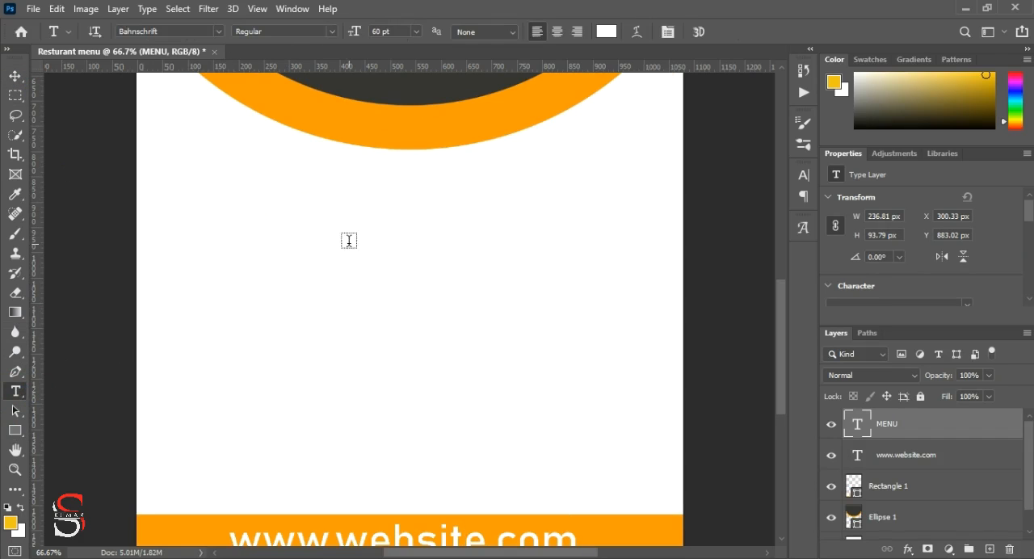
{"action": "left_click", "coordinate": [347, 223]}
{"action": "left_click", "coordinate": [606, 31]}
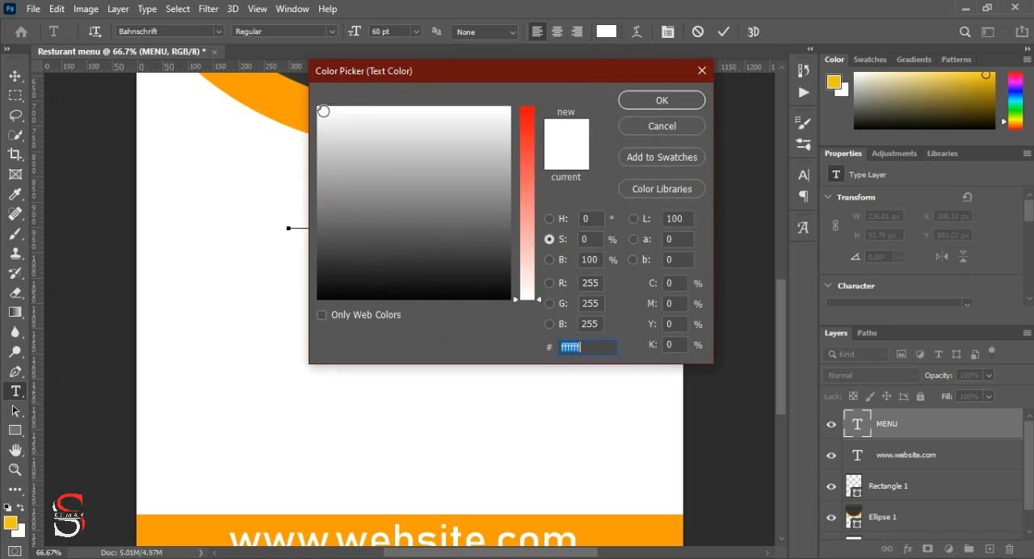
{"action": "left_click", "coordinate": [308, 74]}
{"action": "left_click", "coordinate": [642, 101]}
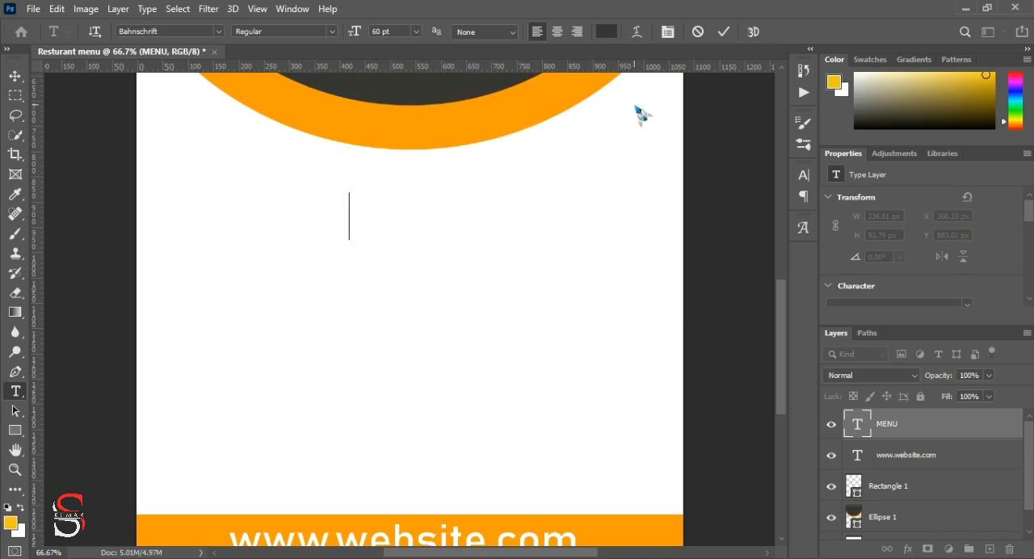
{"action": "left_click", "coordinate": [725, 31]}
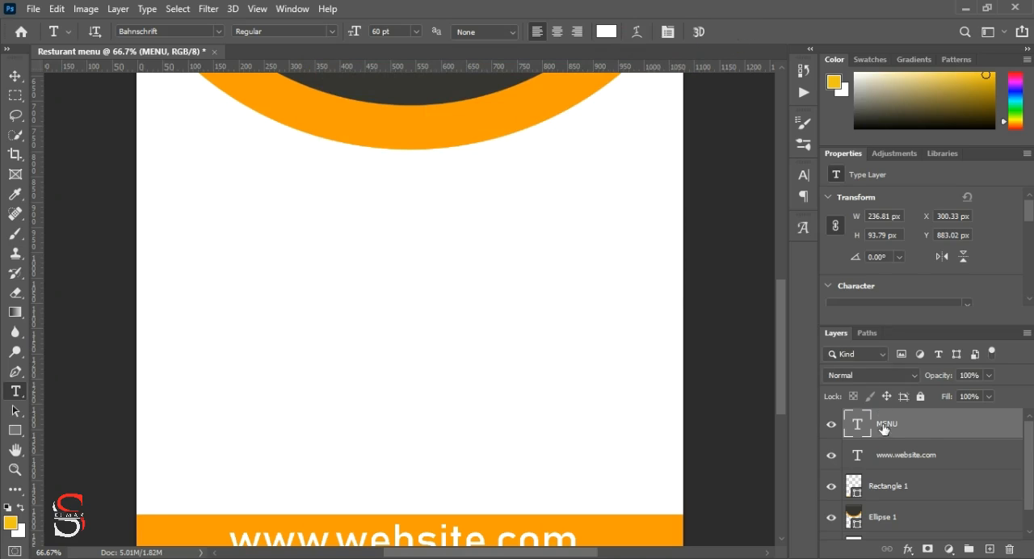
Step: Recolour the whole MENU text layer with the dark grey sampled from the circle
{"action": "scroll", "coordinate": [936, 237], "scroll_direction": "down", "scroll_amount": 4}
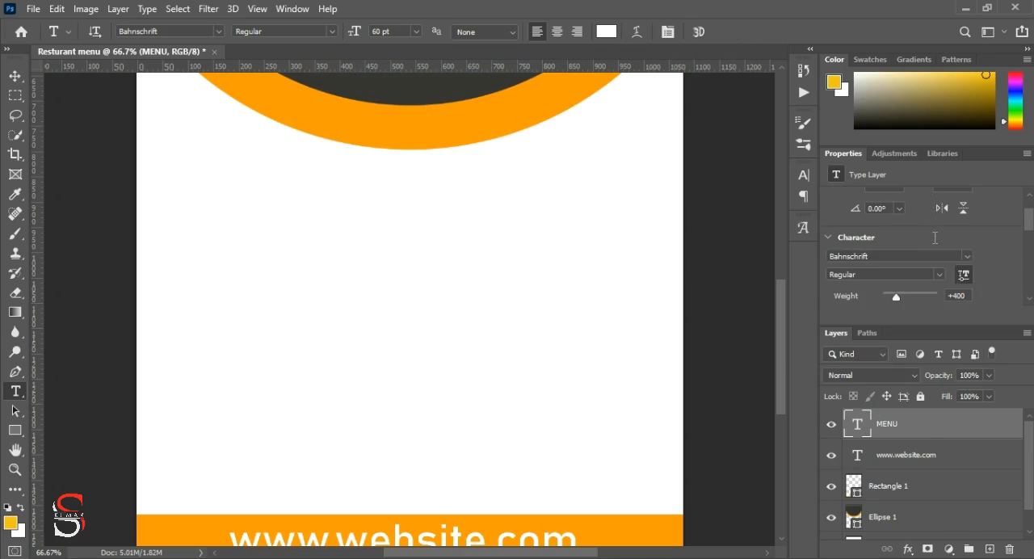
{"action": "left_click", "coordinate": [950, 236]}
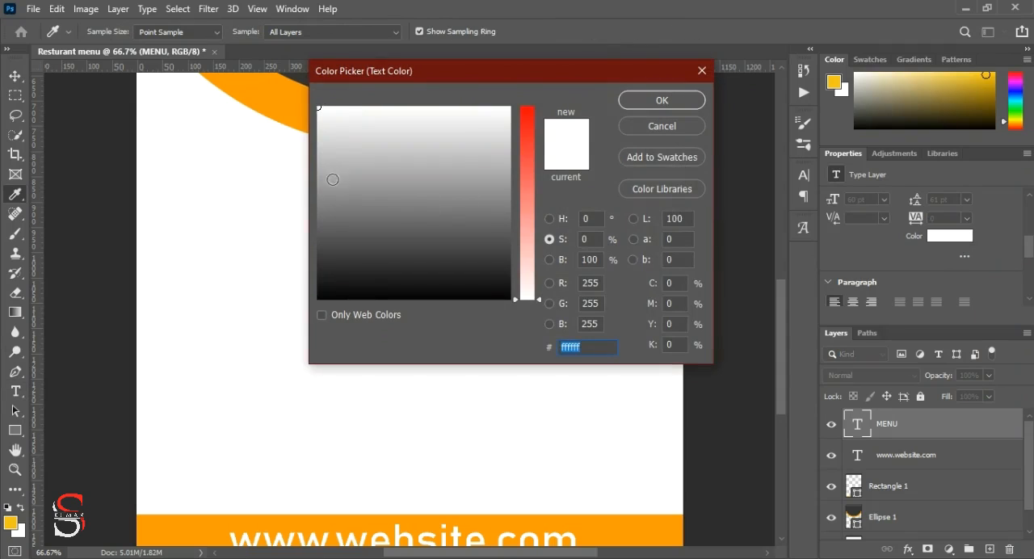
{"action": "left_click", "coordinate": [301, 78]}
{"action": "left_click", "coordinate": [645, 104]}
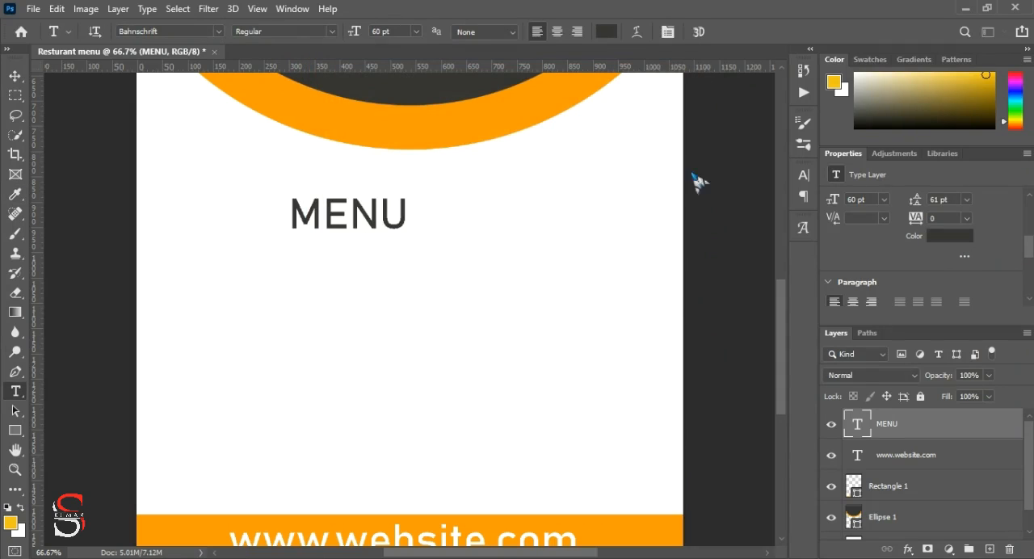
Step: Set the MENU text's font size to 165 pt and its font style to Bold SemiCondensed
{"action": "left_click", "coordinate": [332, 32]}
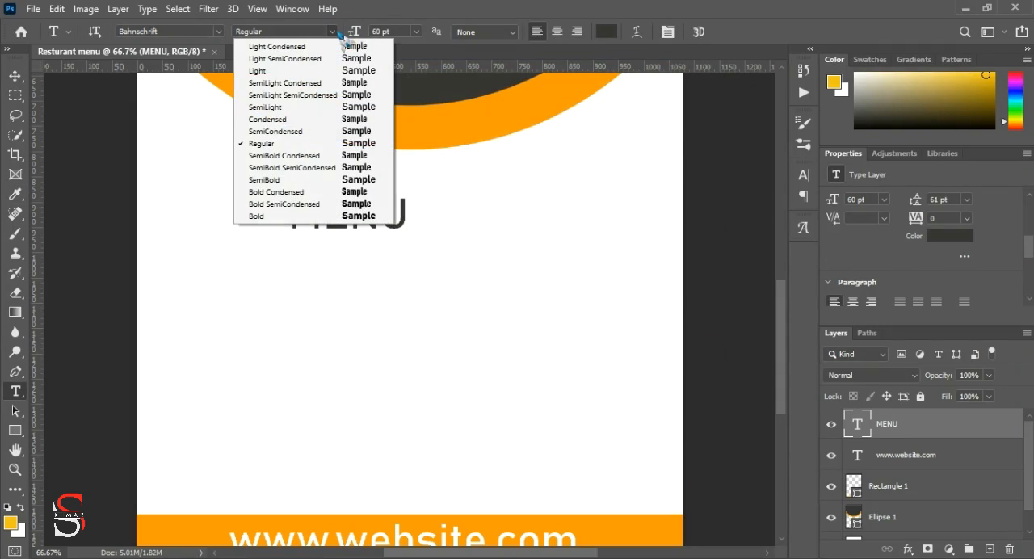
{"action": "left_click", "coordinate": [354, 216]}
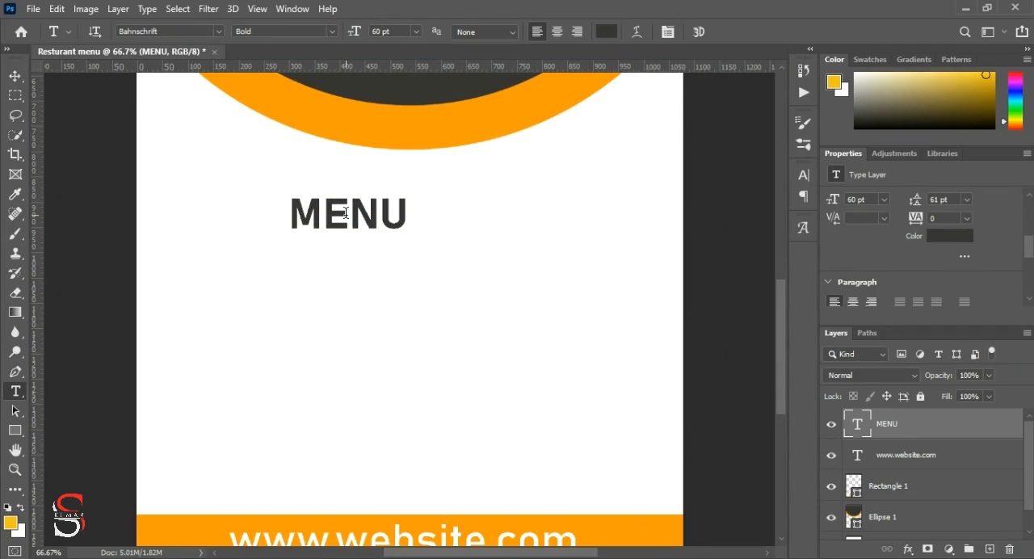
{"action": "left_click_drag", "start_coordinate": [832, 200], "coordinate": [863, 201]}
{"action": "left_click_drag", "start_coordinate": [841, 207], "coordinate": [836, 204]}
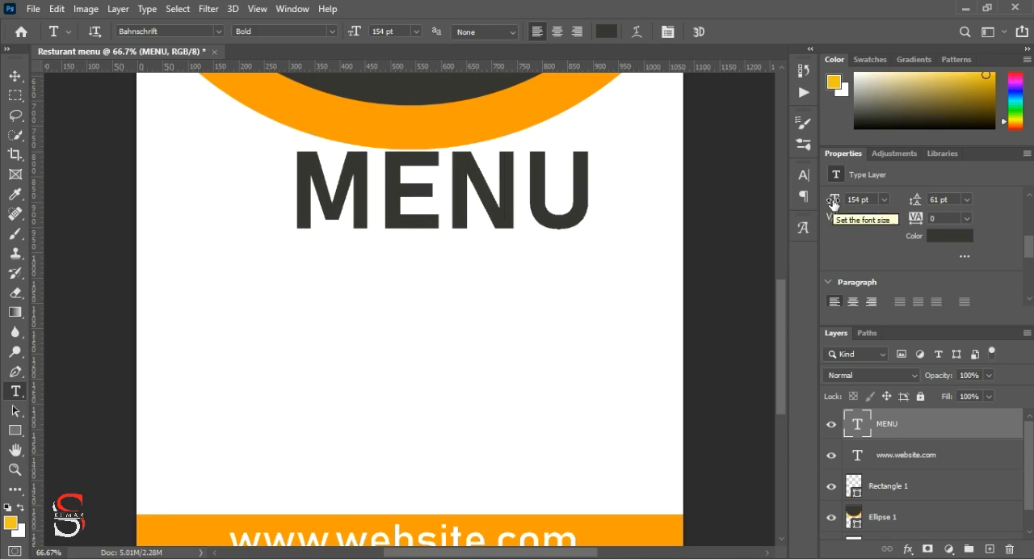
{"action": "left_click_drag", "start_coordinate": [834, 202], "coordinate": [840, 203]}
{"action": "left_click", "coordinate": [332, 32]}
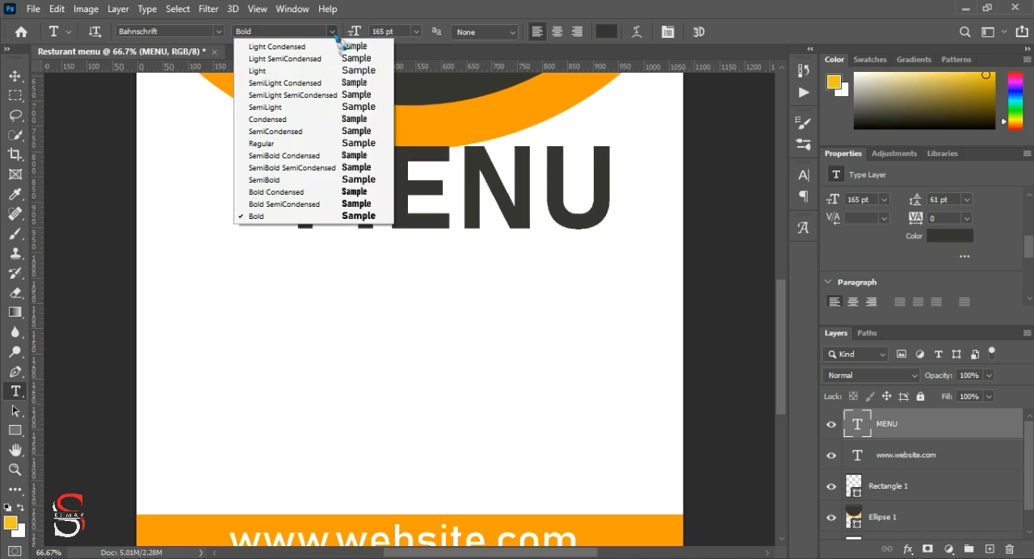
{"action": "left_click", "coordinate": [366, 208]}
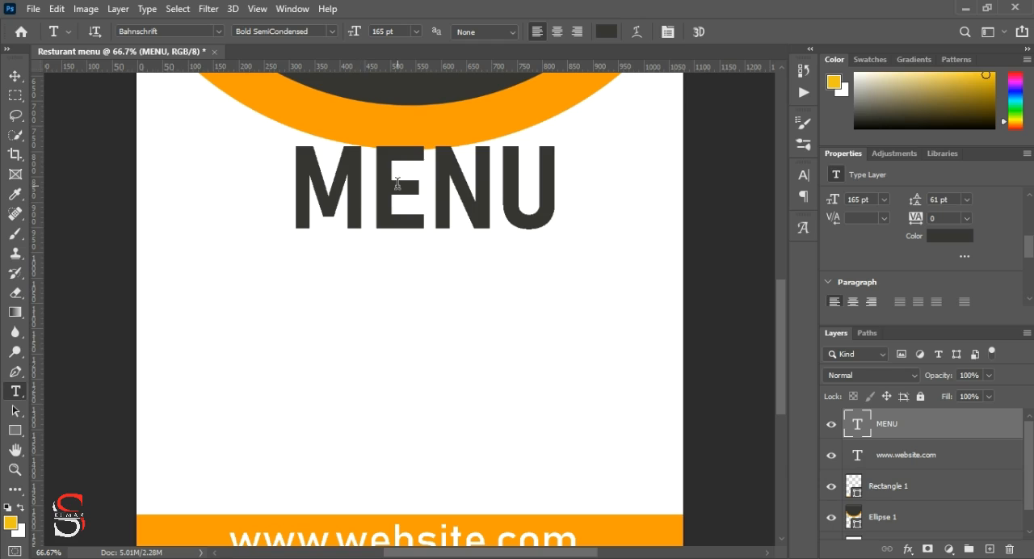
Step: Move the MENU text slightly down and left so it sits centred just below the circle's orange outline
{"action": "left_click", "coordinate": [15, 76]}
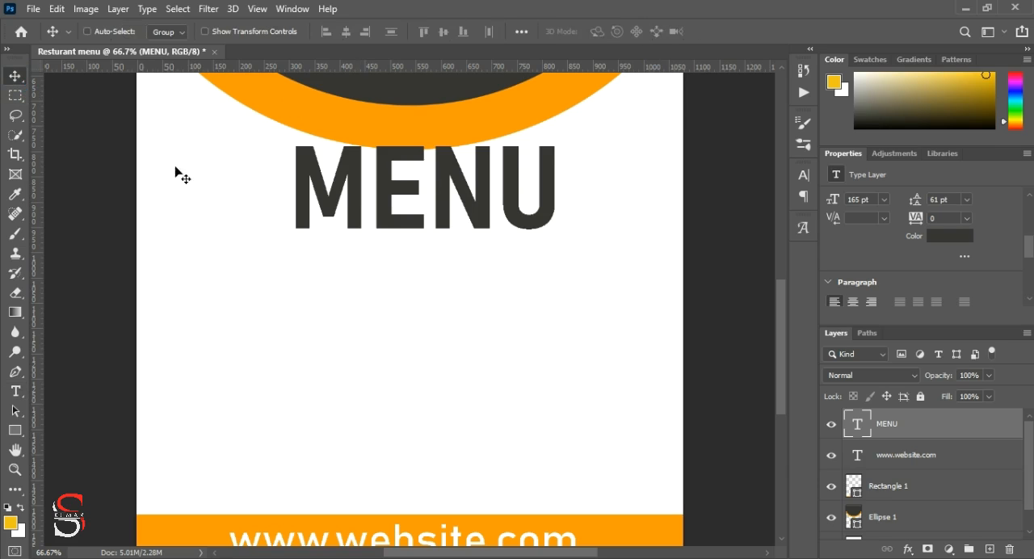
{"action": "left_click_drag", "start_coordinate": [380, 219], "coordinate": [368, 241]}
{"action": "scroll", "coordinate": [641, 260], "scroll_direction": "down", "scroll_amount": 1}
{"action": "scroll", "coordinate": [642, 261], "scroll_direction": "up", "scroll_amount": 1}
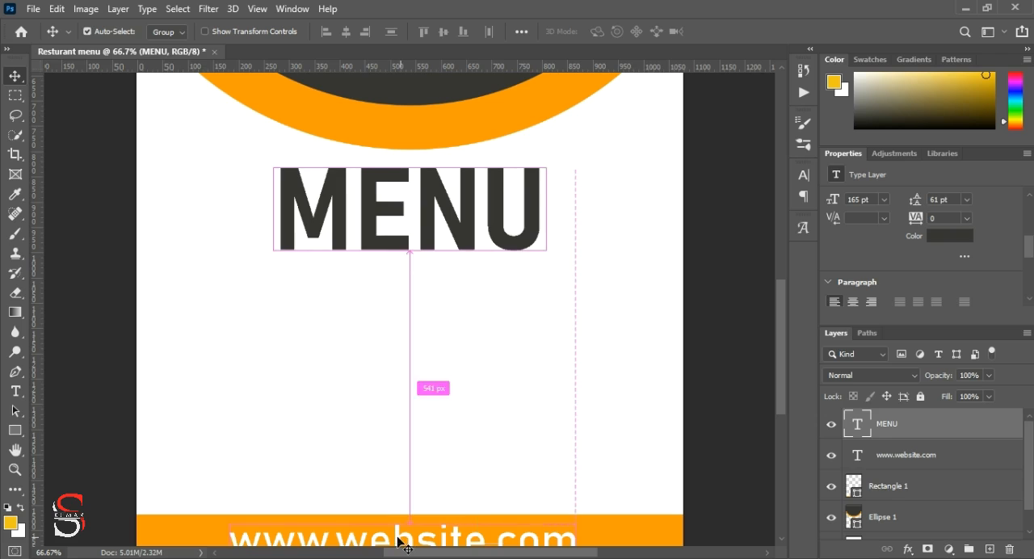
Step: Duplicate the website text into the space below the MENU heading and recolour the copy with the website bar's orange
{"action": "left_click", "coordinate": [393, 526], "text": "ctrl"}
{"action": "left_click_drag", "start_coordinate": [394, 530], "coordinate": [399, 310]}
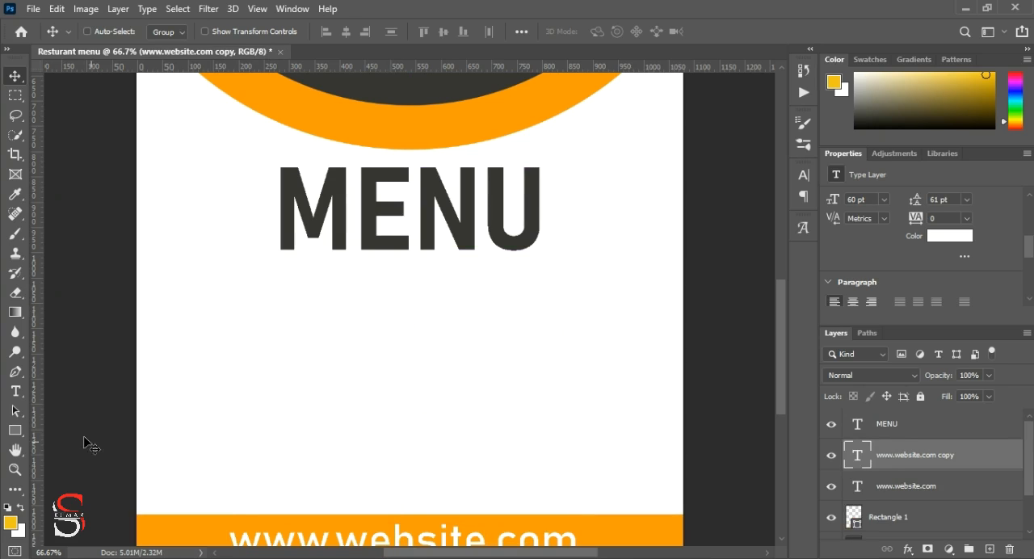
{"action": "left_click", "coordinate": [15, 391]}
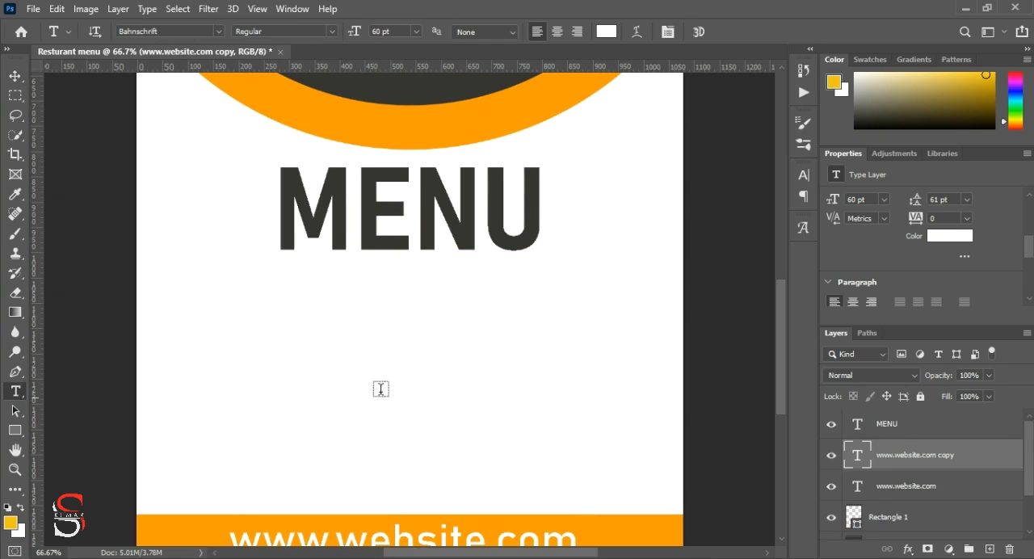
{"action": "left_click", "coordinate": [955, 238]}
{"action": "left_click", "coordinate": [644, 524]}
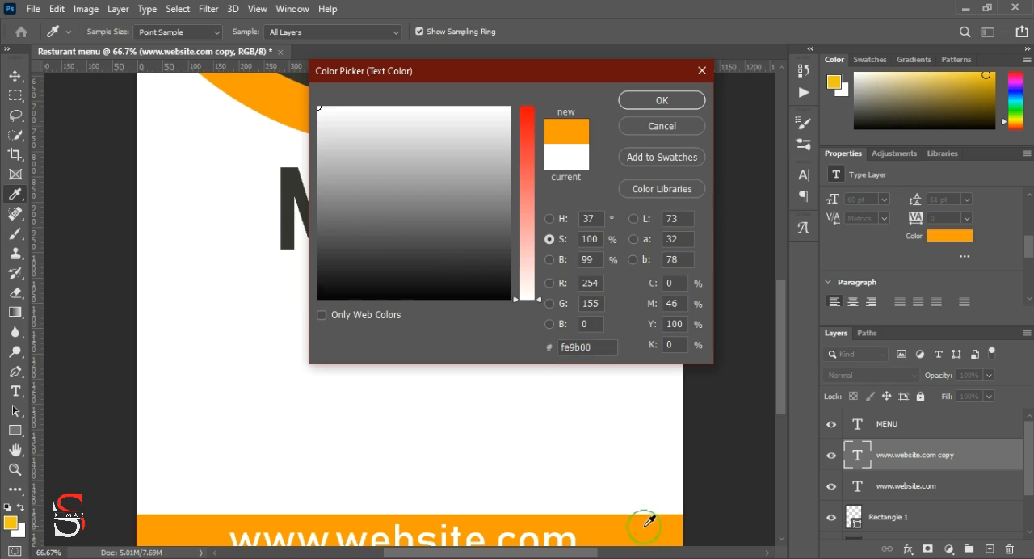
{"action": "left_click", "coordinate": [663, 100]}
Step: Delete all the wording of the orange website text copy below the MENU heading
{"action": "left_click_drag", "start_coordinate": [579, 308], "coordinate": [495, 307]}
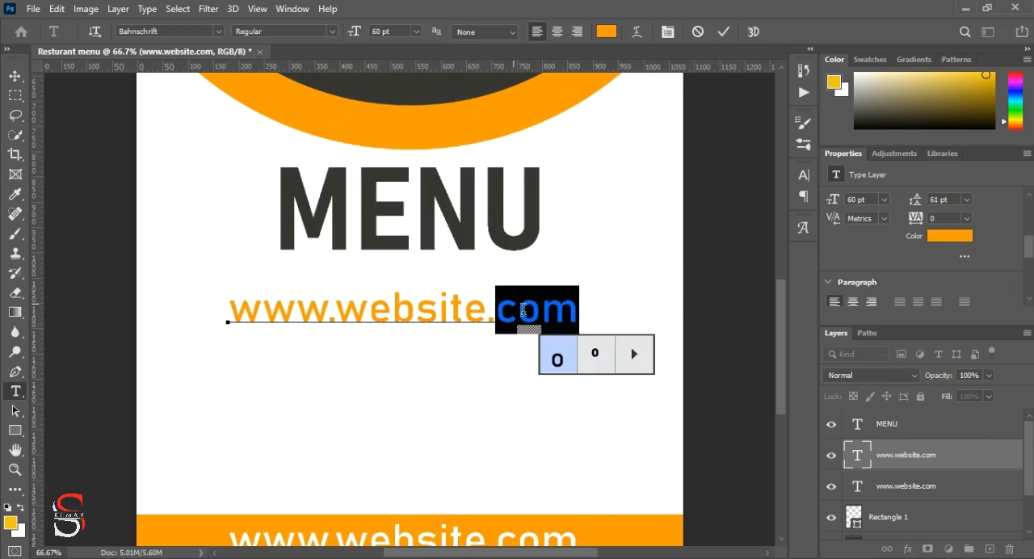
{"action": "left_click", "coordinate": [499, 309]}
{"action": "key", "text": "BackSpace"}
{"action": "key", "text": "BackSpace"}
{"action": "key", "text": "BackSpace"}
{"action": "key", "text": "BackSpace"}
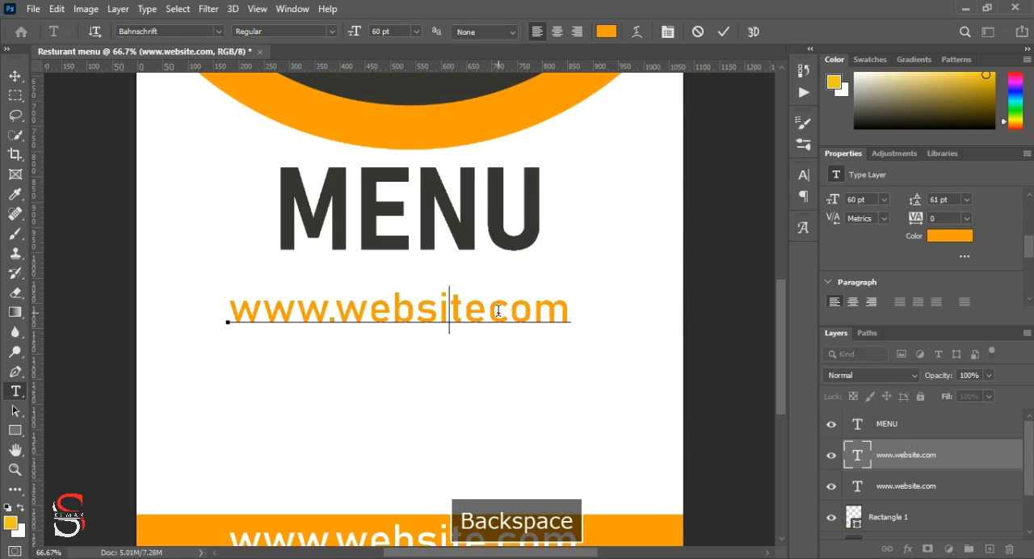
{"action": "key", "text": "BackSpace"}
{"action": "key", "text": "BackSpace"}
{"action": "key", "text": "BackSpace"}
{"action": "key", "text": "BackSpace"}
{"action": "key", "text": "BackSpace"}
{"action": "key", "text": "BackSpace"}
{"action": "key", "text": "BackSpace"}
{"action": "key", "text": "BackSpace"}
{"action": "key", "text": "Delete"}
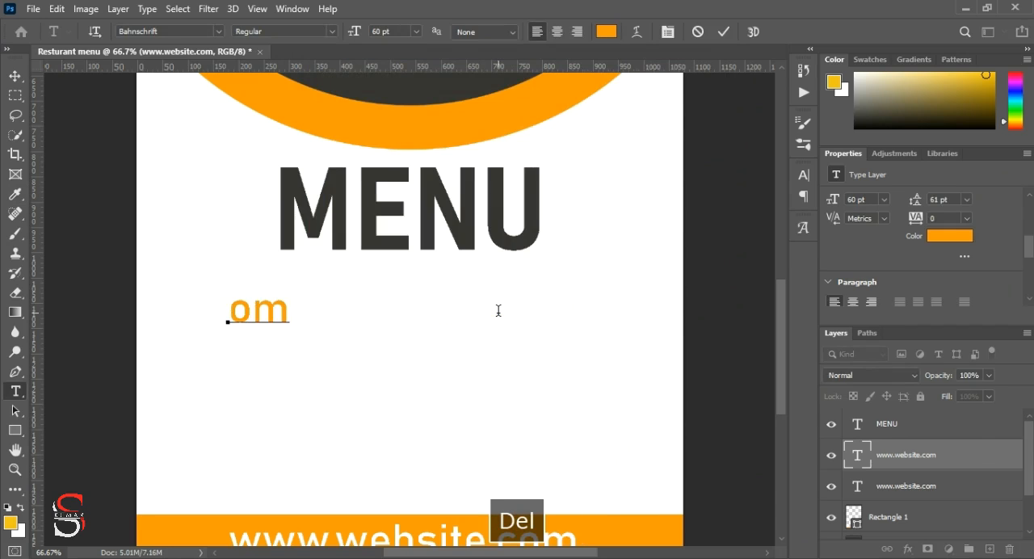
{"action": "key", "text": "Delete"}
{"action": "key", "text": "Delete"}
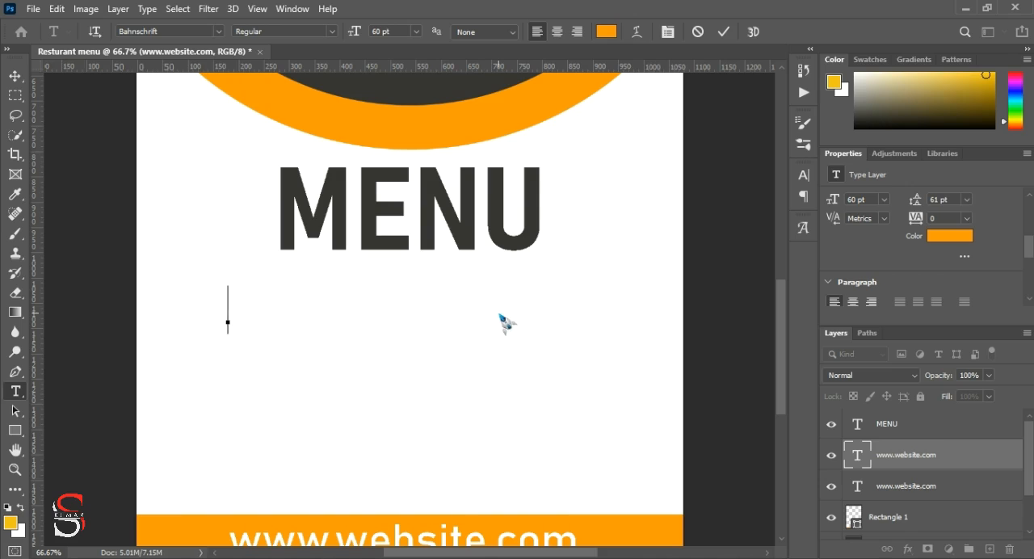
Step: Enter DINE-IN/TAKE-OUT in capitals as the wording of the emptied orange text below MENU
{"action": "type", "text": "Dine"}
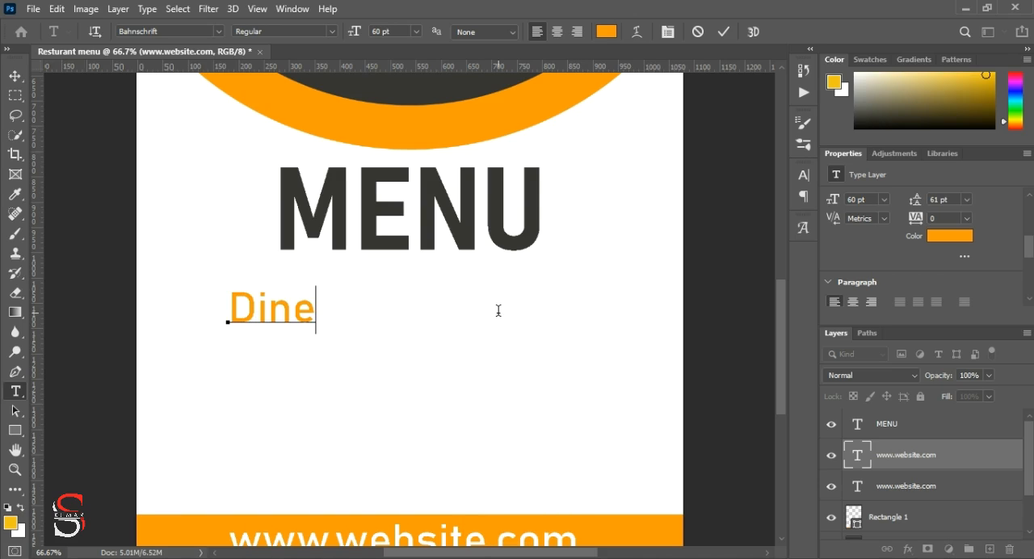
{"action": "key", "text": "BackSpace"}
{"action": "key", "text": "BackSpace"}
{"action": "key", "text": "BackSpace"}
{"action": "key", "text": "Caps_Lock"}
{"action": "type", "text": "INE-IN"}
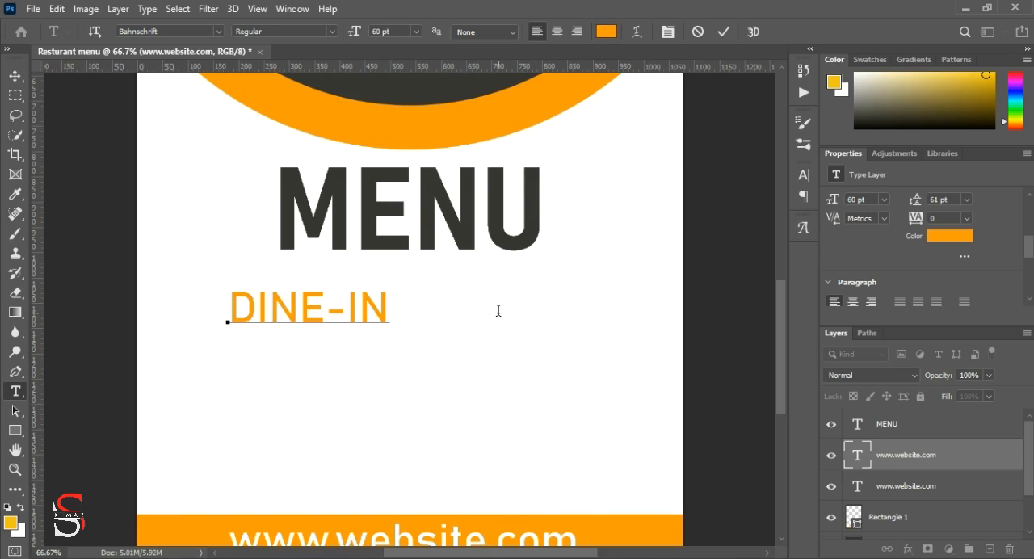
{"action": "type", "text": "/TAKE OUT"}
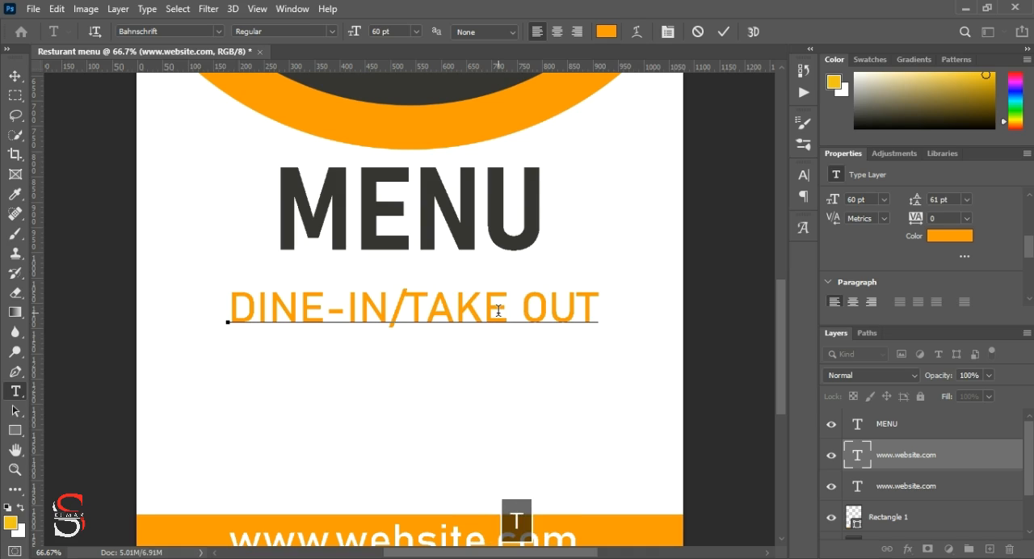
{"action": "key", "text": "Left"}
{"action": "key", "text": "BackSpace"}
{"action": "type", "text": "-"}
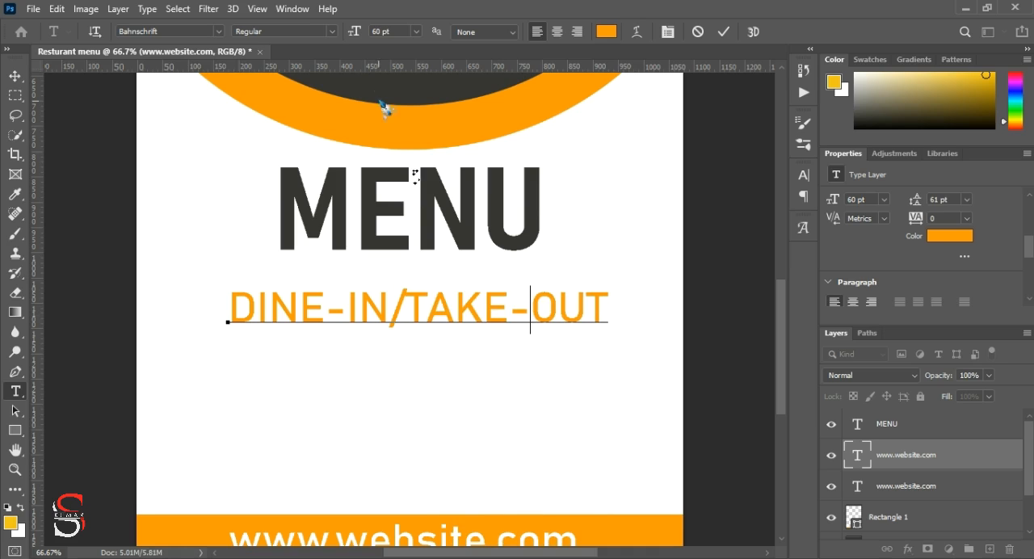
Step: Set the DINE-IN/TAKE-OUT text's font size to 35 pt and move it centred just below the MENU heading
{"action": "left_click_drag", "start_coordinate": [360, 34], "coordinate": [356, 34]}
{"action": "left_click", "coordinate": [723, 32]}
{"action": "left_click", "coordinate": [835, 206]}
{"action": "left_click_drag", "start_coordinate": [835, 206], "coordinate": [833, 202]}
{"action": "left_click", "coordinate": [14, 76]}
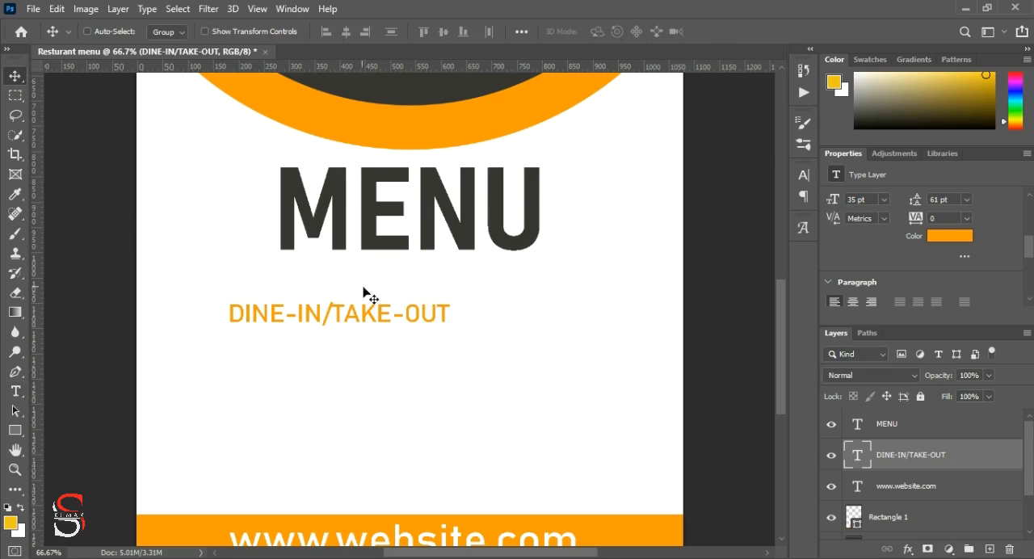
{"action": "left_click_drag", "start_coordinate": [368, 316], "coordinate": [432, 280]}
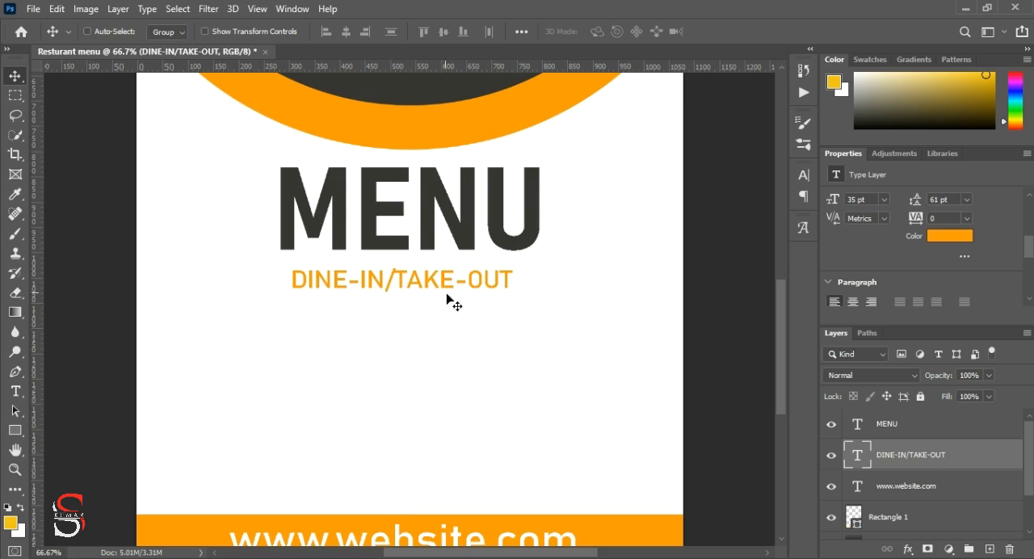
Step: Add a space on each side of the slash to read DINE-IN / TAKE-OUT, and adjust the line's position centred under MENU
{"action": "double_click", "coordinate": [399, 279]}
{"action": "left_click", "coordinate": [396, 274]}
{"action": "left_click", "coordinate": [387, 280]}
{"action": "left_click", "coordinate": [724, 32]}
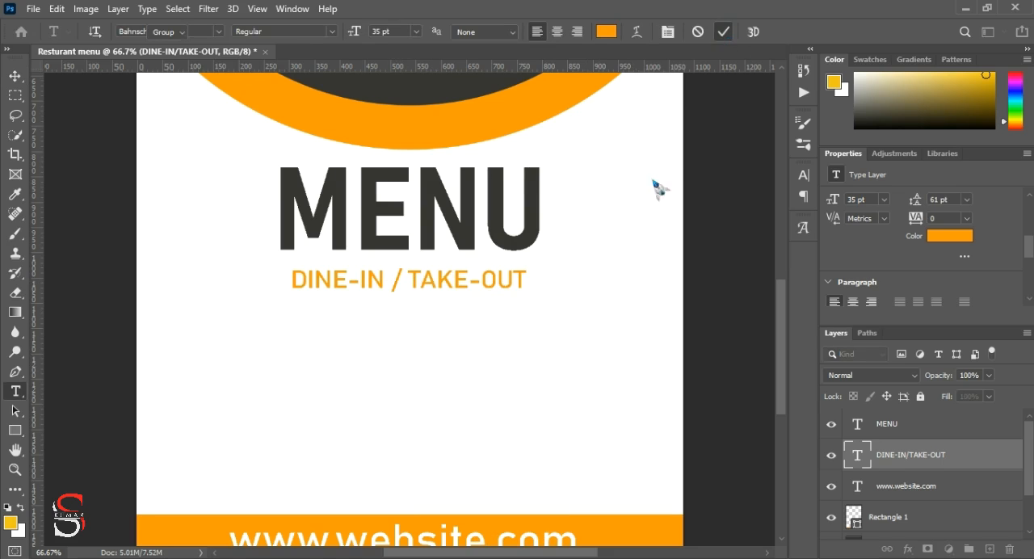
{"action": "key", "text": "v"}
{"action": "left_click_drag", "start_coordinate": [463, 293], "coordinate": [458, 286]}
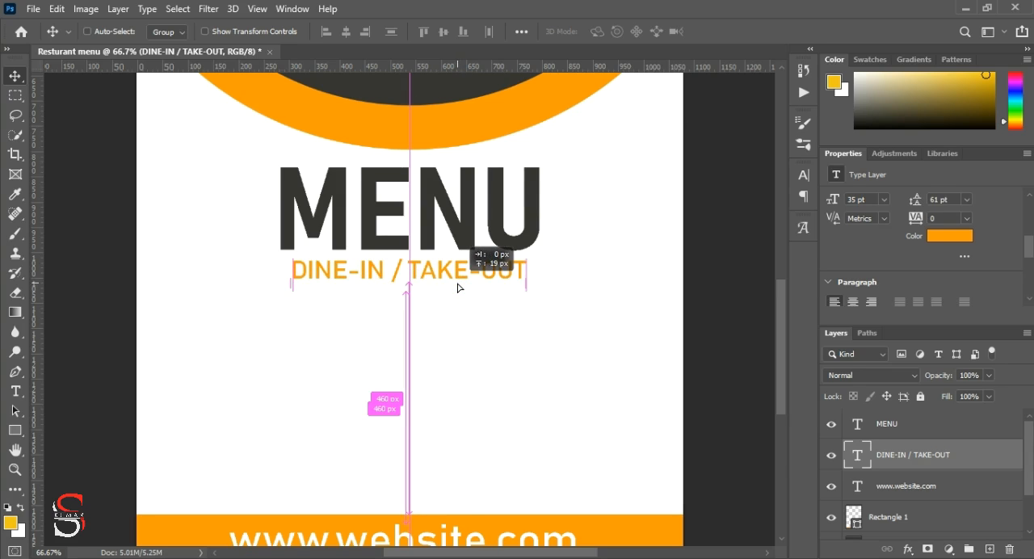
{"action": "left_click_drag", "start_coordinate": [457, 287], "coordinate": [458, 296]}
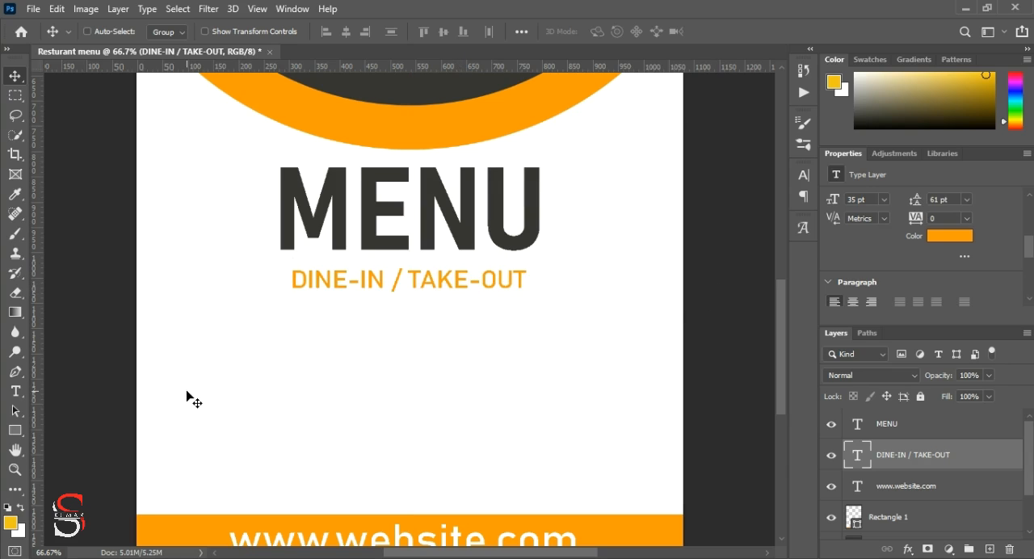
Step: Draw a rectangle about 527 by 53 px below the DINE-IN / TAKE-OUT line and sample the circle outline's orange as foreground colour
{"action": "left_click", "coordinate": [16, 430]}
{"action": "left_click_drag", "start_coordinate": [279, 310], "coordinate": [545, 338]}
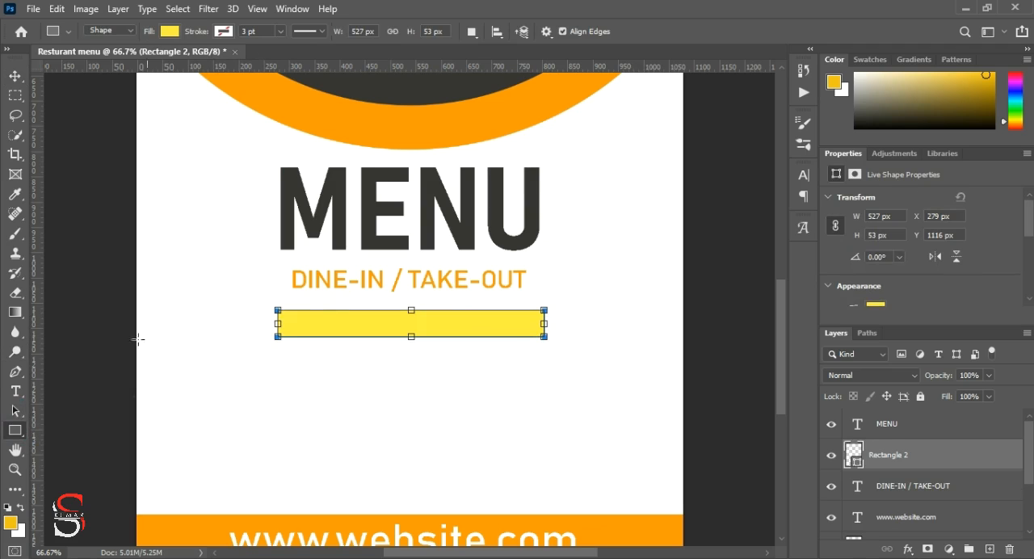
{"action": "left_click", "coordinate": [11, 523]}
{"action": "left_click", "coordinate": [272, 93]}
{"action": "left_click", "coordinate": [683, 101]}
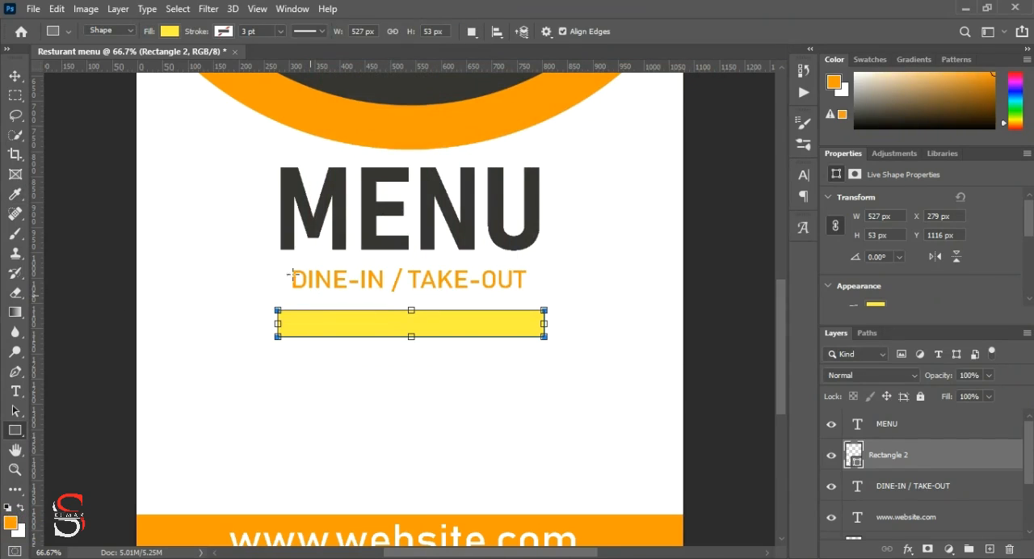
Step: Fill the new rectangle with the recently used orange fe9b00
{"action": "left_click", "coordinate": [169, 30]}
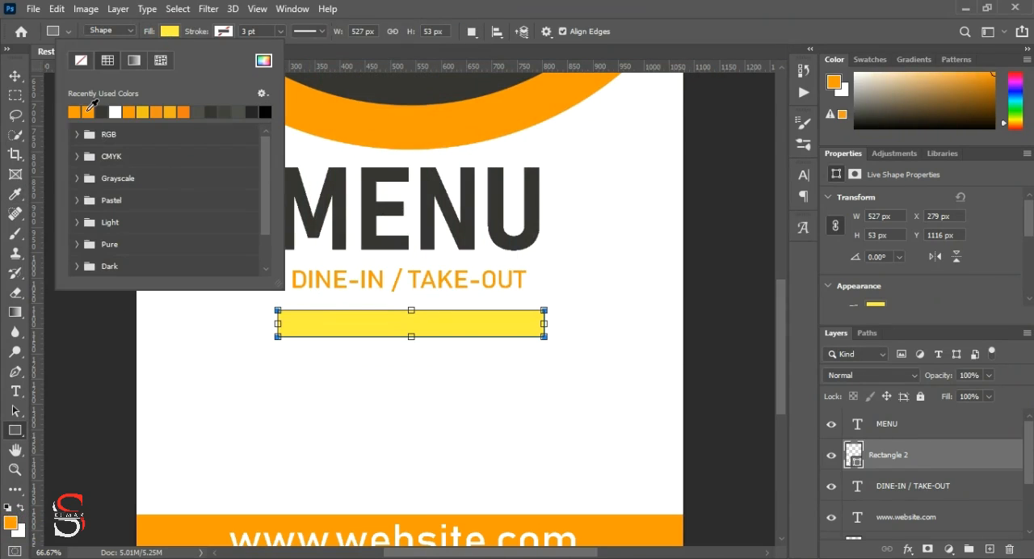
{"action": "left_click", "coordinate": [89, 110]}
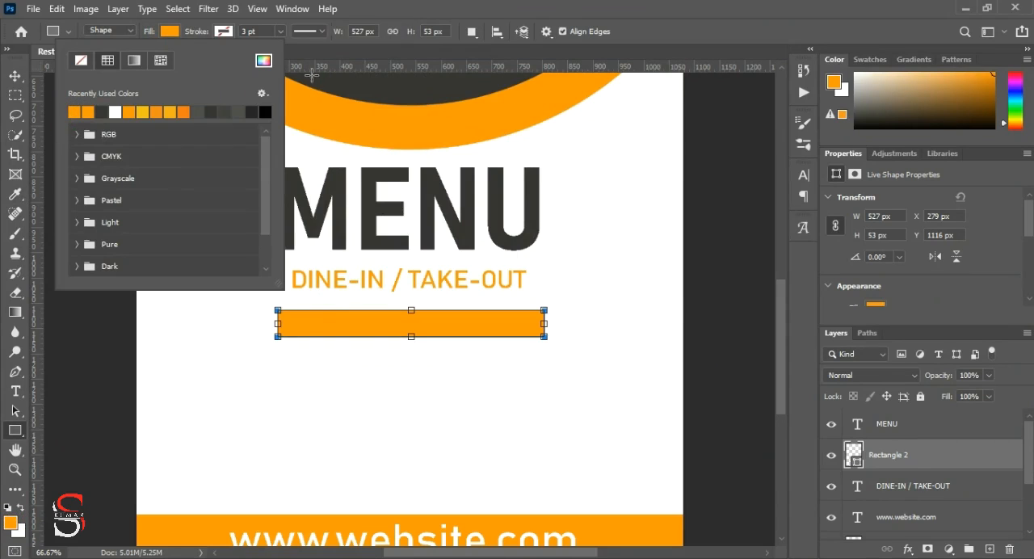
{"action": "left_click", "coordinate": [265, 65]}
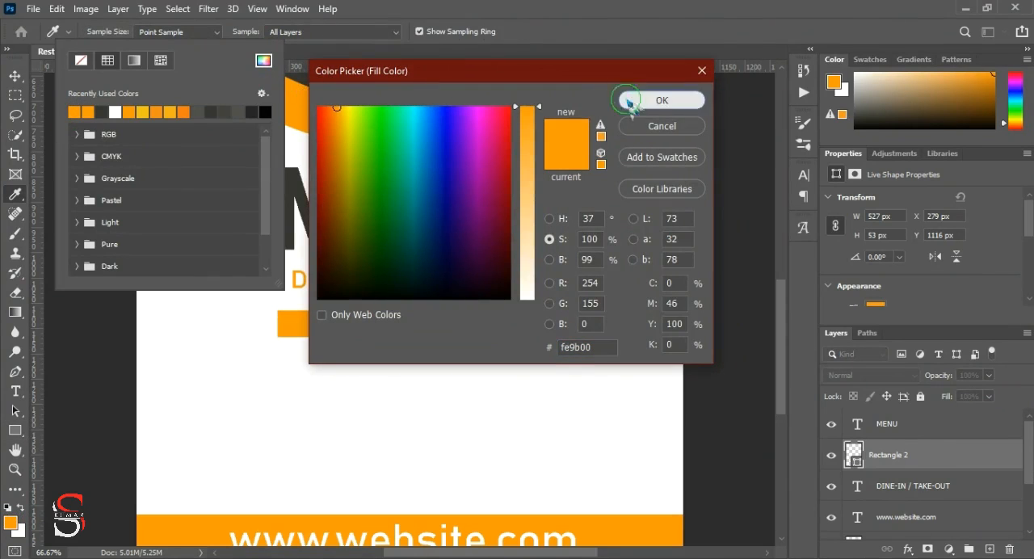
{"action": "left_click", "coordinate": [659, 101]}
{"action": "left_click", "coordinate": [149, 37]}
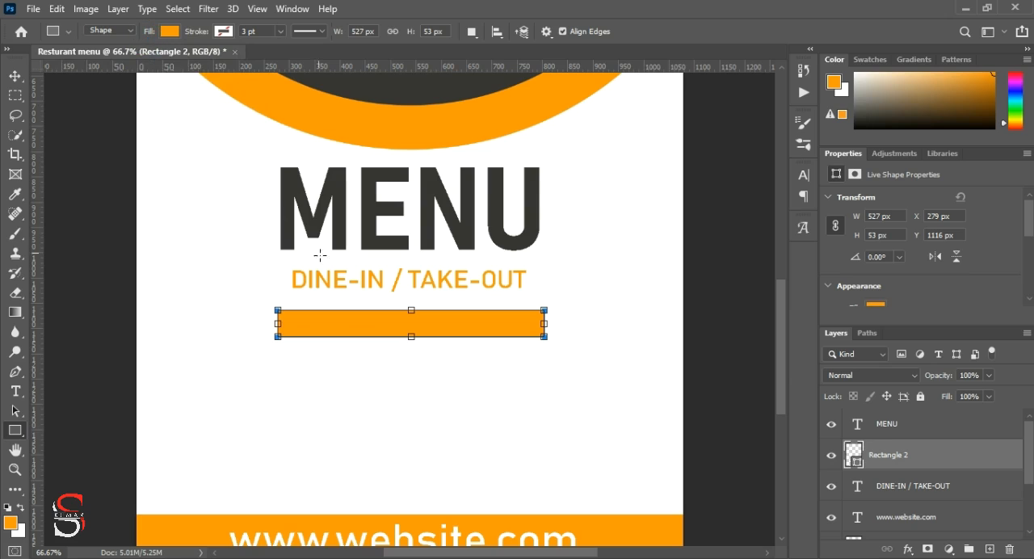
Step: Duplicate the DINE-IN / TAKE-OUT text onto the new orange rectangle and place the copy's layer above Rectangle 2
{"action": "left_click", "coordinate": [14, 75]}
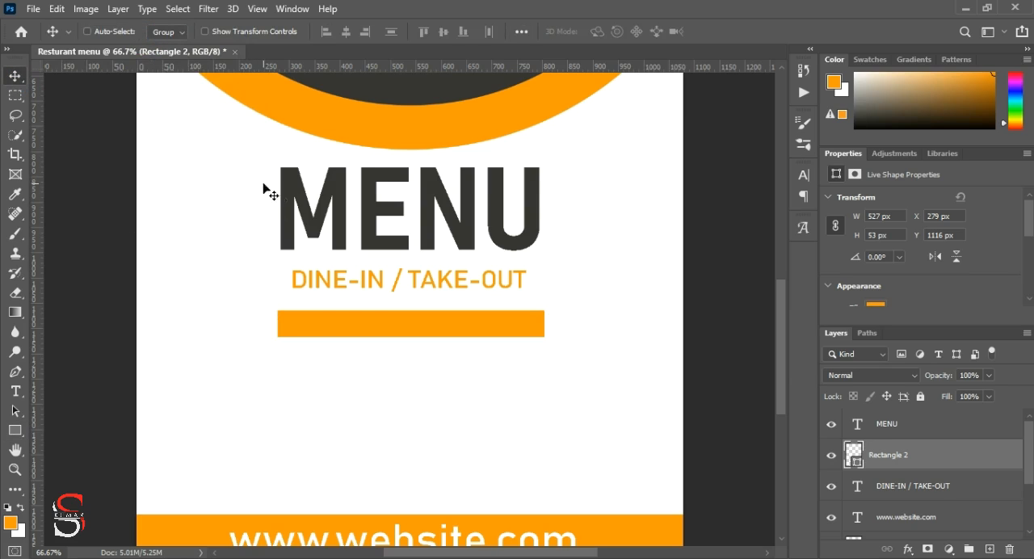
{"action": "left_click", "coordinate": [338, 284], "text": "ctrl"}
{"action": "left_click_drag", "start_coordinate": [340, 284], "coordinate": [338, 324]}
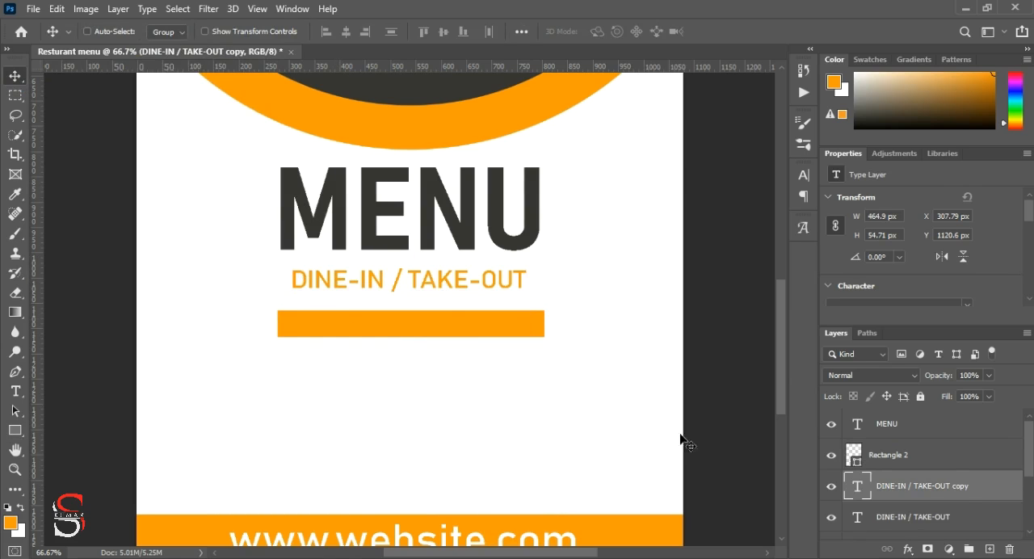
{"action": "left_click_drag", "start_coordinate": [943, 489], "coordinate": [941, 442]}
Step: Recolour the DINE-IN / TAKE-OUT copy on the orange rectangle white, ffffff
{"action": "scroll", "coordinate": [915, 240], "scroll_direction": "down", "scroll_amount": 3}
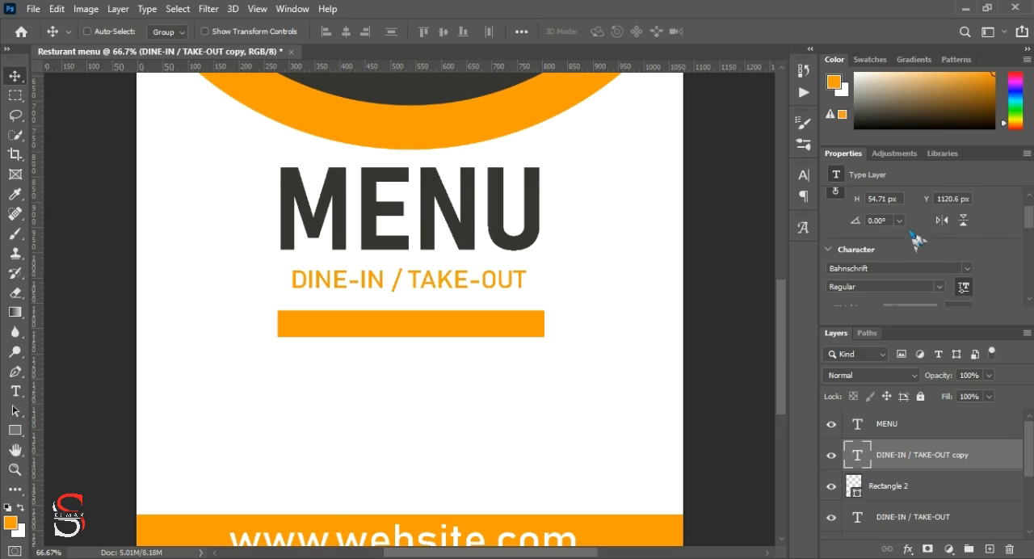
{"action": "scroll", "coordinate": [921, 242], "scroll_direction": "down", "scroll_amount": 2}
{"action": "left_click", "coordinate": [951, 248]}
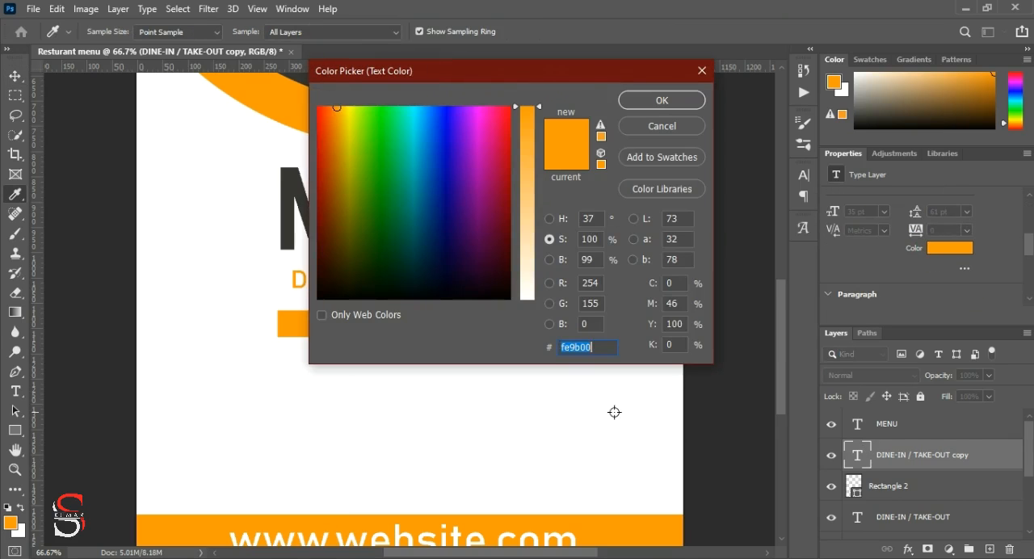
{"action": "type", "text": "ffffff"}
{"action": "left_click", "coordinate": [670, 100]}
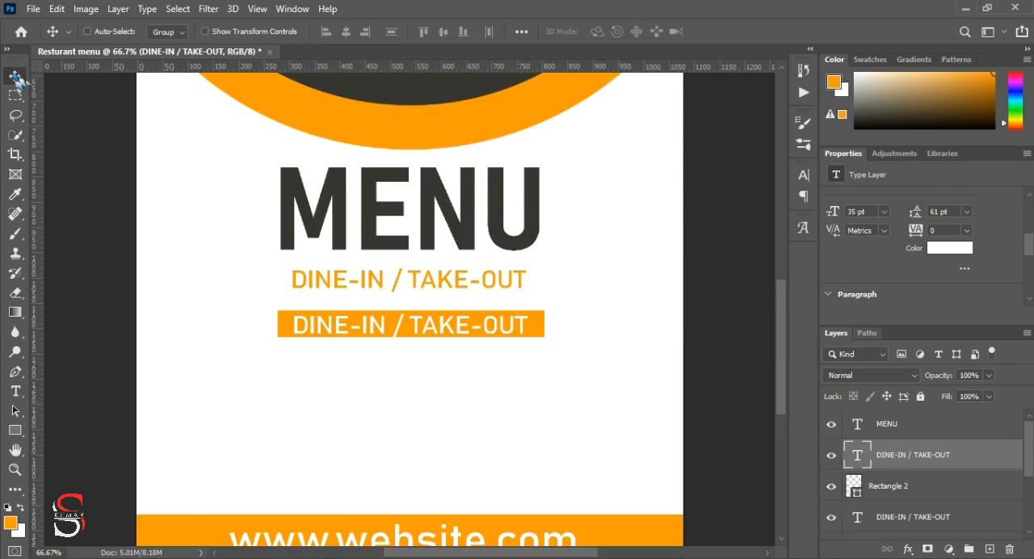
Step: Delete the DINE-IN / TAKE-OUT wording from the white text on the orange rectangle
{"action": "double_click", "coordinate": [421, 327]}
{"action": "key", "text": "BackSpace"}
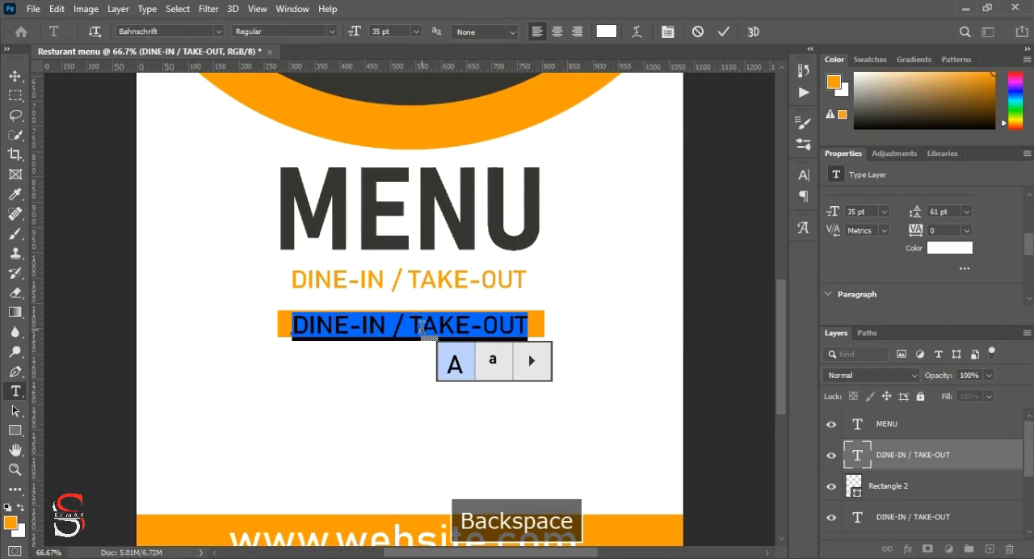
{"action": "double_click", "coordinate": [421, 326]}
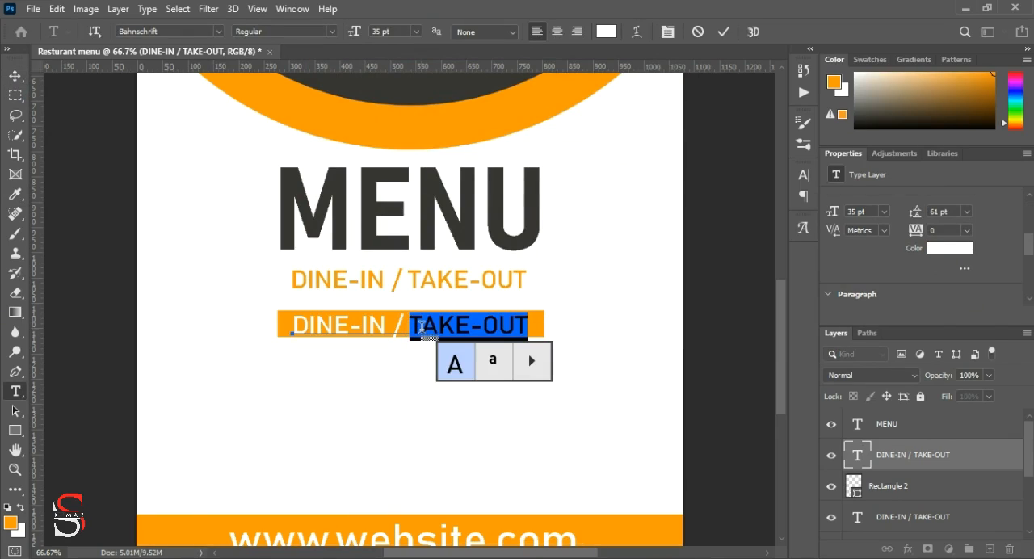
{"action": "left_click", "coordinate": [485, 326]}
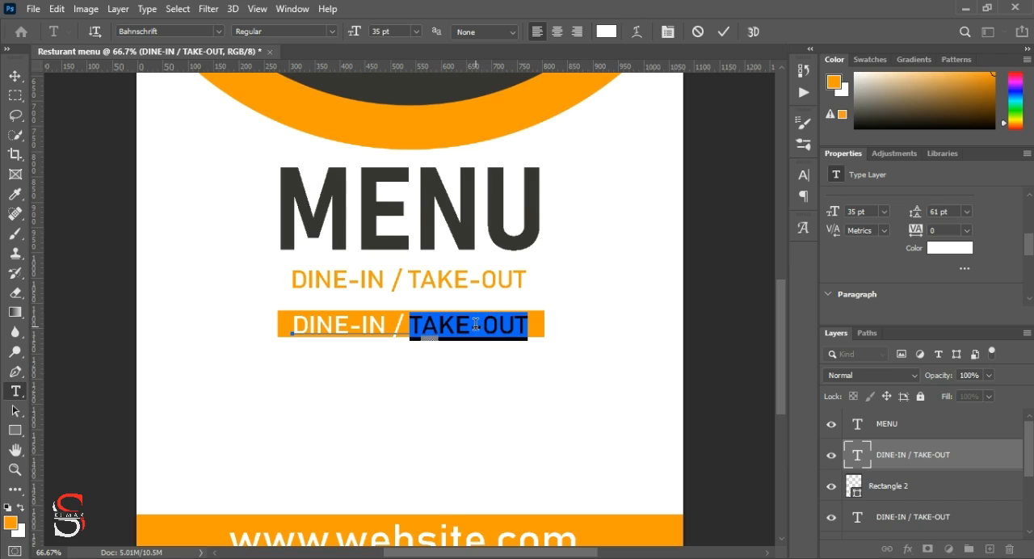
{"action": "key", "text": "BackSpace"}
{"action": "key", "text": "BackSpace"}
{"action": "key", "text": "BackSpace"}
{"action": "key", "text": "BackSpace"}
{"action": "key", "text": "BackSpace"}
{"action": "key", "text": "BackSpace"}
{"action": "key", "text": "BackSpace"}
{"action": "key", "text": "BackSpace"}
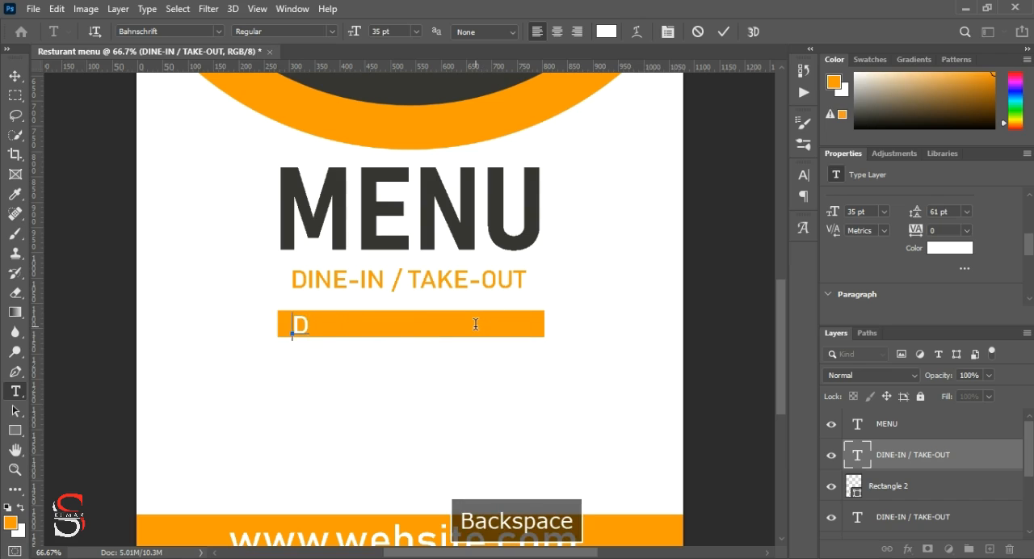
Step: Enter FOR FOD DELIVERY as the white text on the orange rectangle and commit it
{"action": "type", "text": "FOOD"}
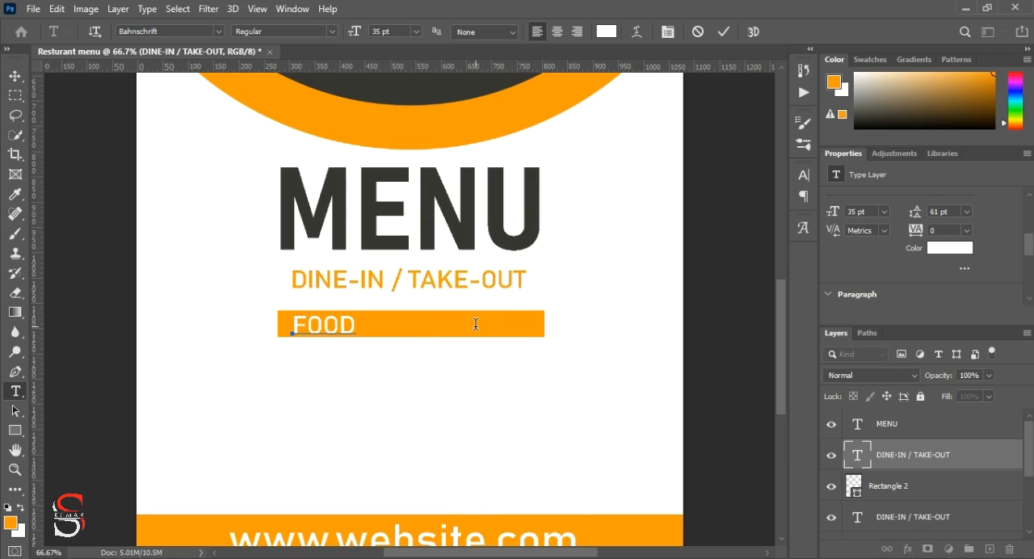
{"action": "key", "text": "BackSpace"}
{"action": "key", "text": "BackSpace"}
{"action": "type", "text": "R FOD DELIVERY"}
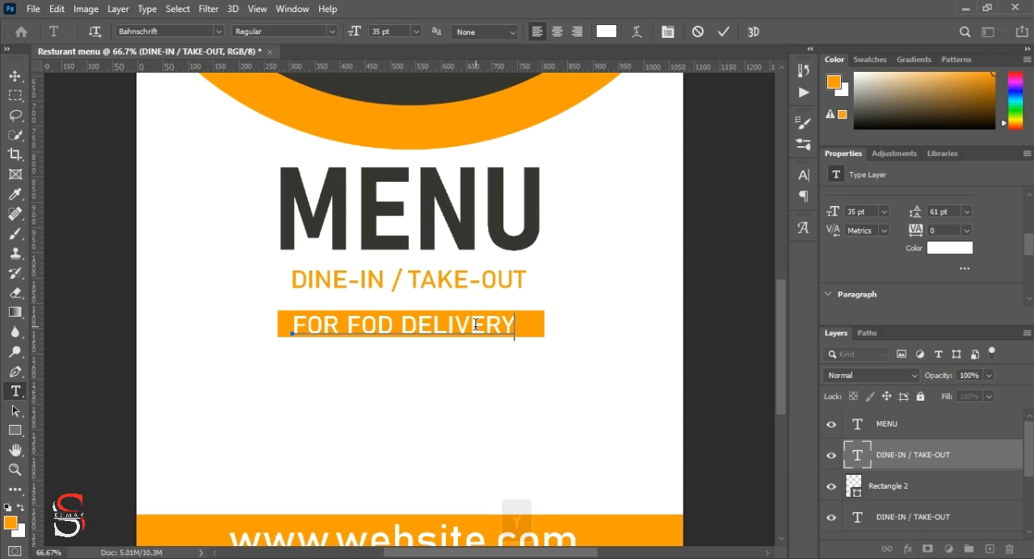
{"action": "left_click", "coordinate": [724, 31]}
{"action": "key", "text": "ctrl+Return"}
{"action": "key", "text": "v"}
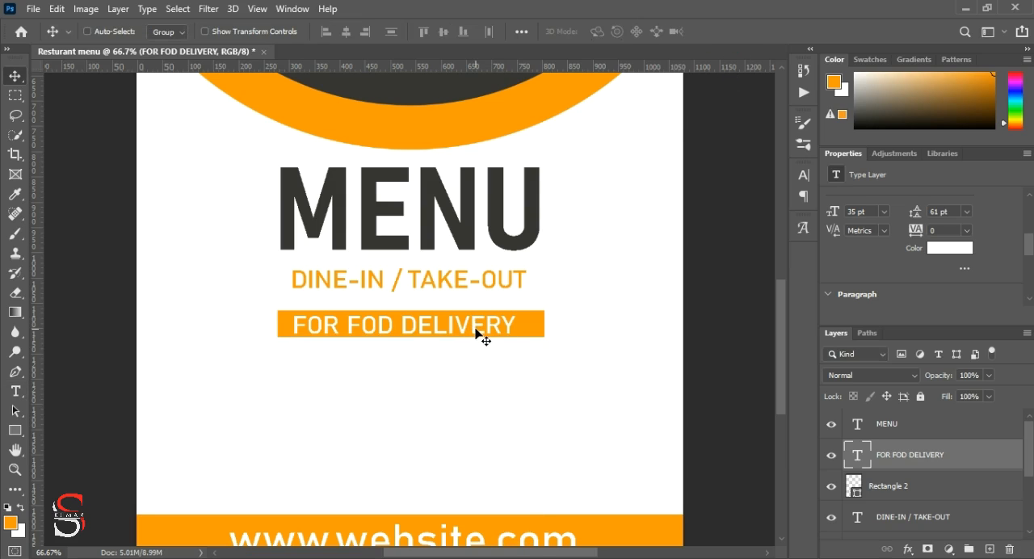
Step: Correct the white banner text to FOR FOOD DELIVERY and centre it on the orange rectangle
{"action": "left_click_drag", "start_coordinate": [474, 330], "coordinate": [477, 333]}
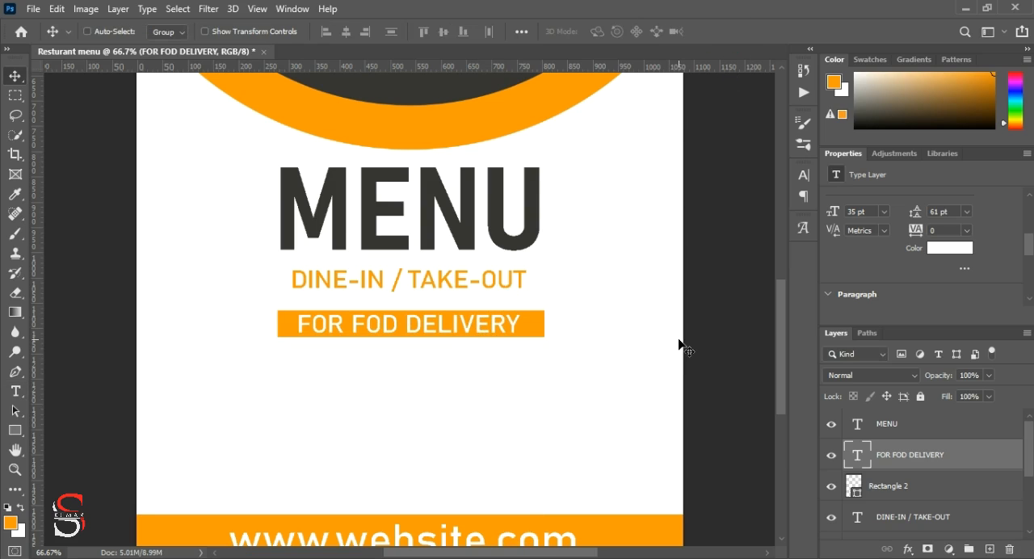
{"action": "double_click", "coordinate": [386, 325]}
{"action": "left_click", "coordinate": [383, 323]}
{"action": "type", "text": "O"}
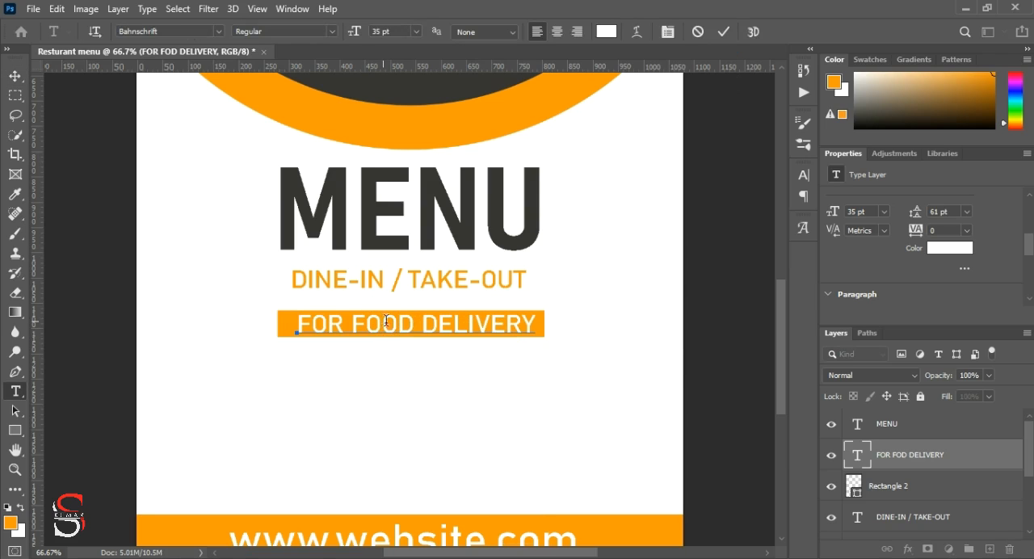
{"action": "left_click", "coordinate": [723, 31]}
{"action": "key", "text": "v"}
{"action": "left_click_drag", "start_coordinate": [485, 331], "coordinate": [482, 332]}
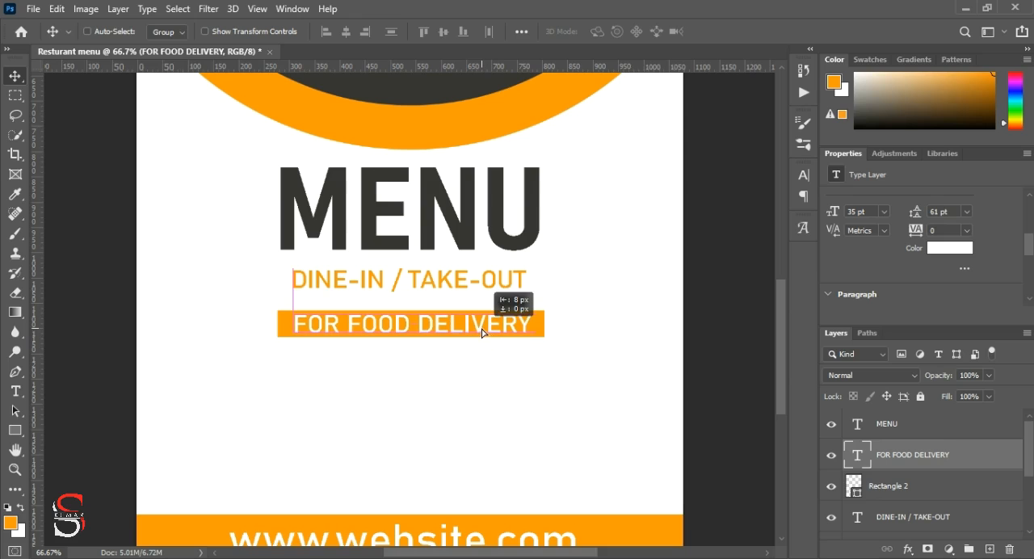
{"action": "scroll", "coordinate": [688, 326], "scroll_direction": "down", "scroll_amount": 3}
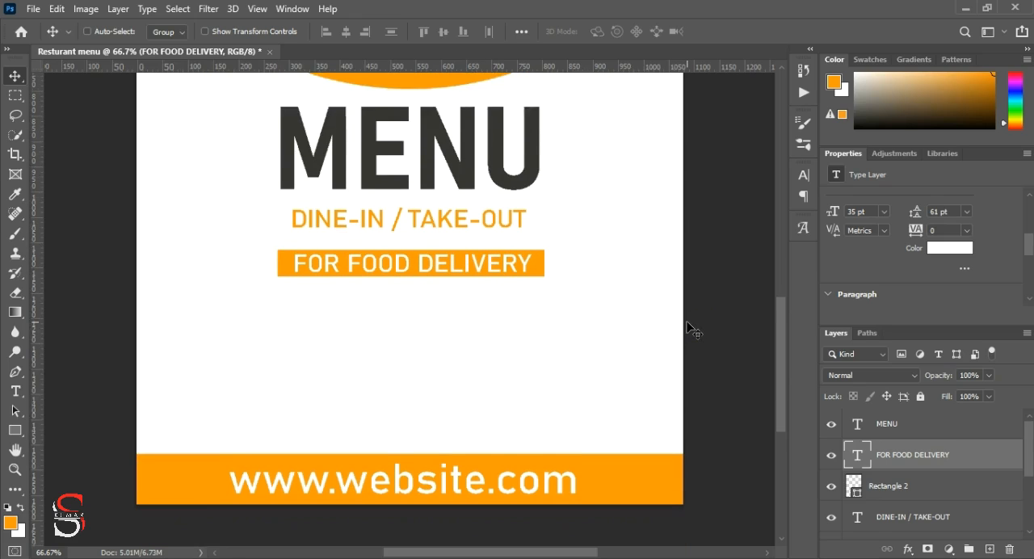
{"action": "double_click", "coordinate": [480, 434]}
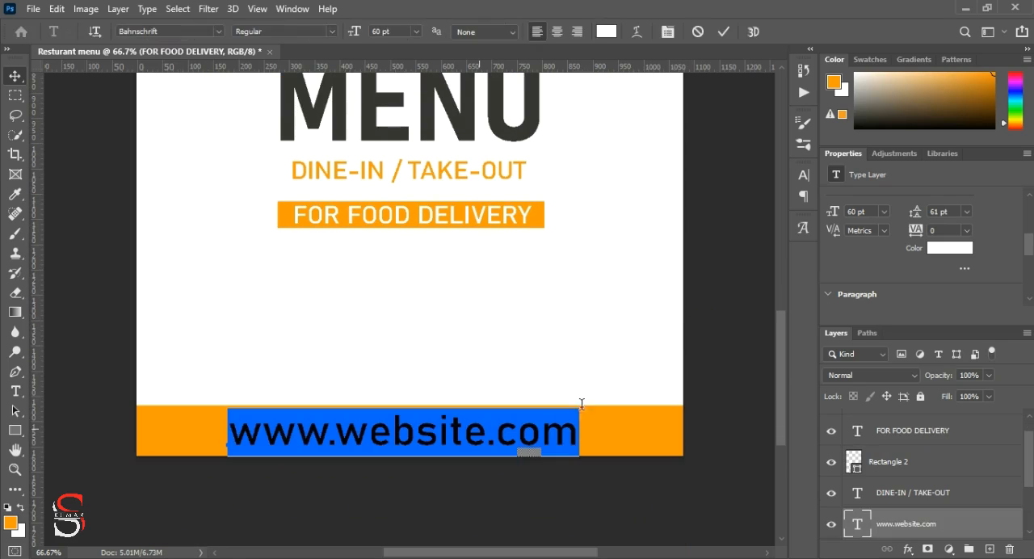
{"action": "scroll", "coordinate": [855, 220], "scroll_direction": "down", "scroll_amount": 3}
{"action": "scroll", "coordinate": [853, 215], "scroll_direction": "up", "scroll_amount": 3}
{"action": "left_click_drag", "start_coordinate": [841, 216], "coordinate": [818, 211]}
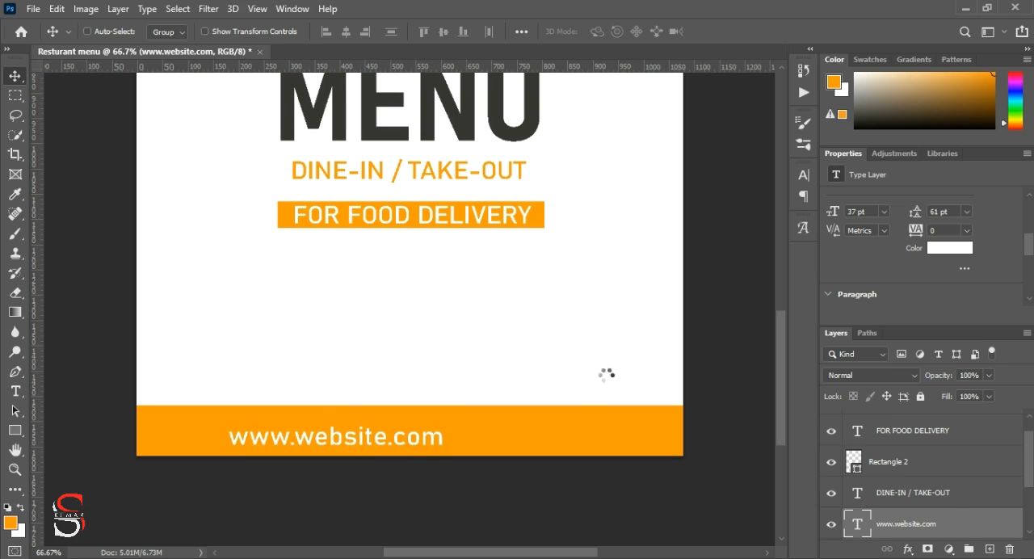
{"action": "left_click_drag", "start_coordinate": [425, 440], "coordinate": [481, 434]}
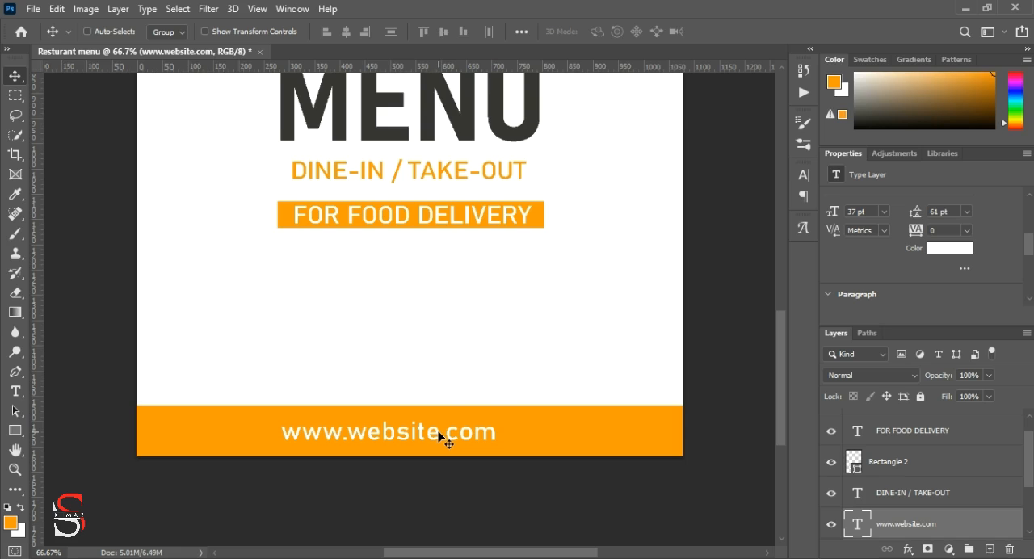
{"action": "left_click_drag", "start_coordinate": [440, 438], "coordinate": [477, 438]}
{"action": "scroll", "coordinate": [701, 477], "scroll_direction": "up", "scroll_amount": 8}
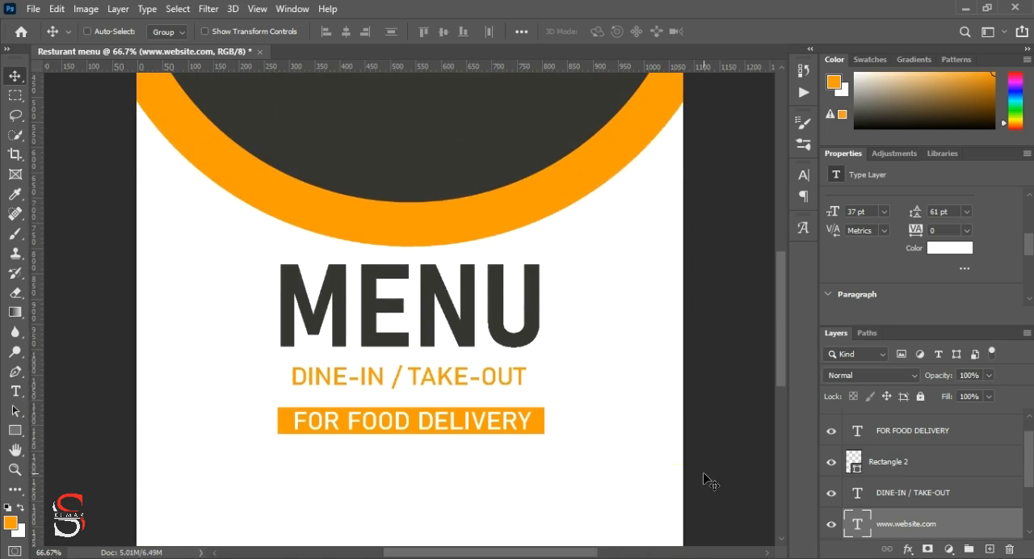
{"action": "scroll", "coordinate": [704, 475], "scroll_direction": "down", "scroll_amount": 4}
{"action": "scroll", "coordinate": [703, 472], "scroll_direction": "down", "scroll_amount": 3}
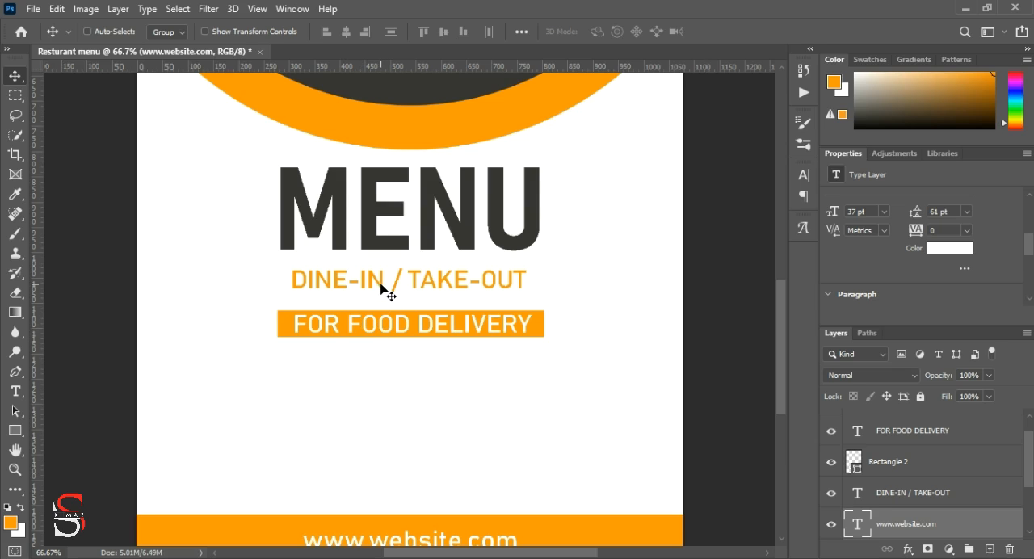
{"action": "key", "text": "ctrl"}
{"action": "scroll", "coordinate": [411, 517], "scroll_direction": "down", "scroll_amount": 2}
{"action": "key", "text": "ctrl"}
{"action": "left_click_drag", "start_coordinate": [411, 503], "coordinate": [404, 347], "text": "alt"}
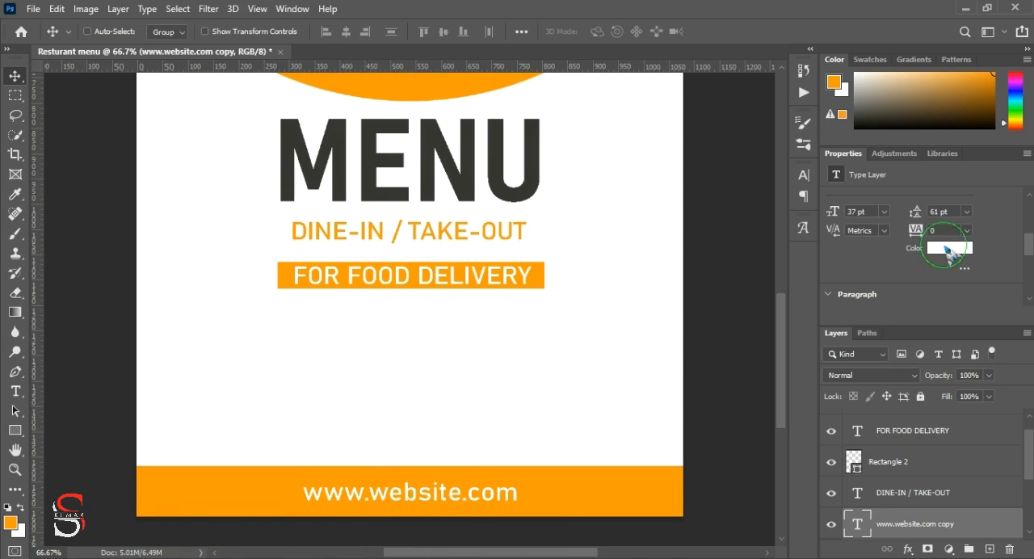
{"action": "left_click", "coordinate": [944, 248]}
{"action": "left_click", "coordinate": [288, 279]}
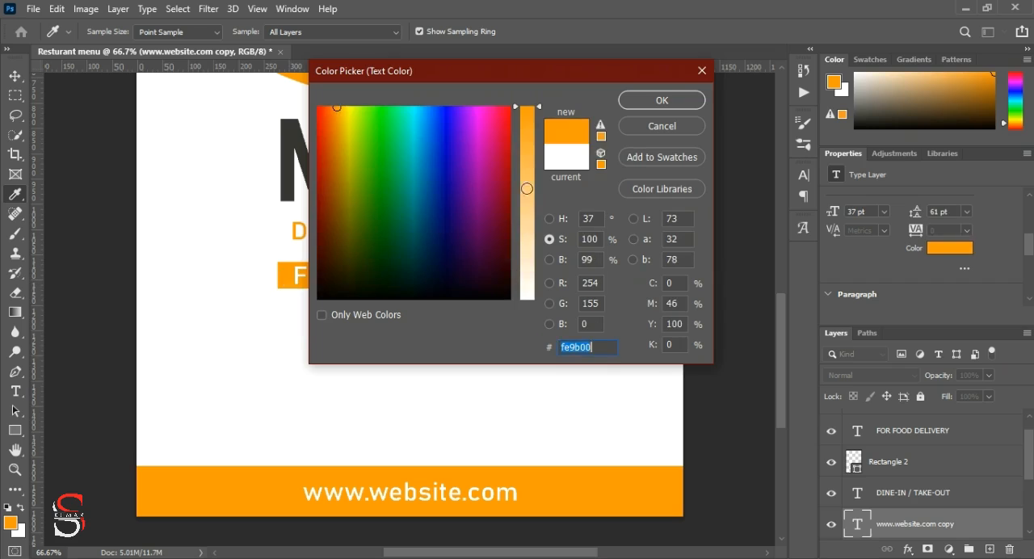
{"action": "left_click", "coordinate": [662, 100]}
Step: Replace the orange website copy's wording with Just contact us for orders and commit it
{"action": "double_click", "coordinate": [420, 334]}
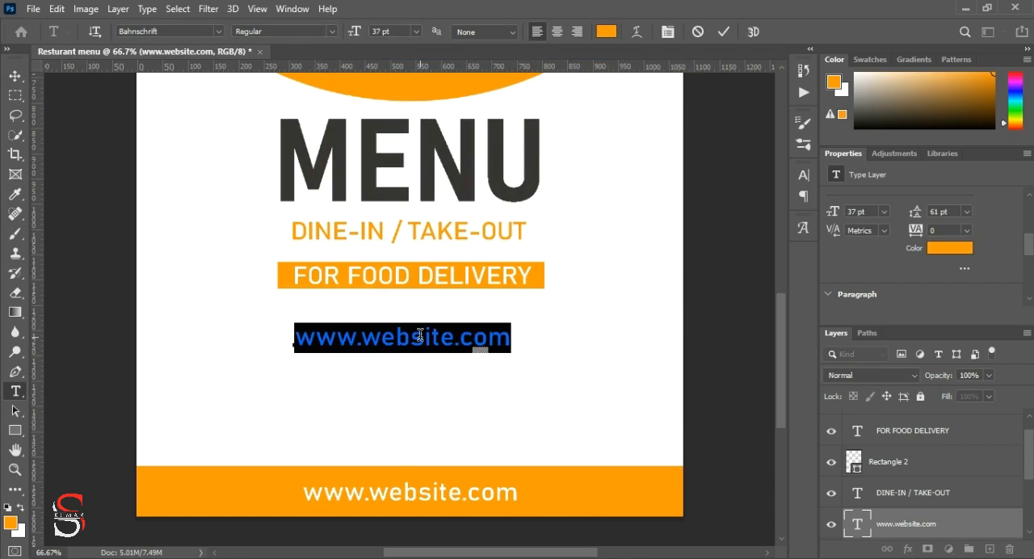
{"action": "key", "text": "BackSpace"}
{"action": "key", "text": "Caps_Lock"}
{"action": "type", "text": "Uust cony"}
{"action": "key", "text": "BackSpace"}
{"action": "type", "text": "tact us for order"}
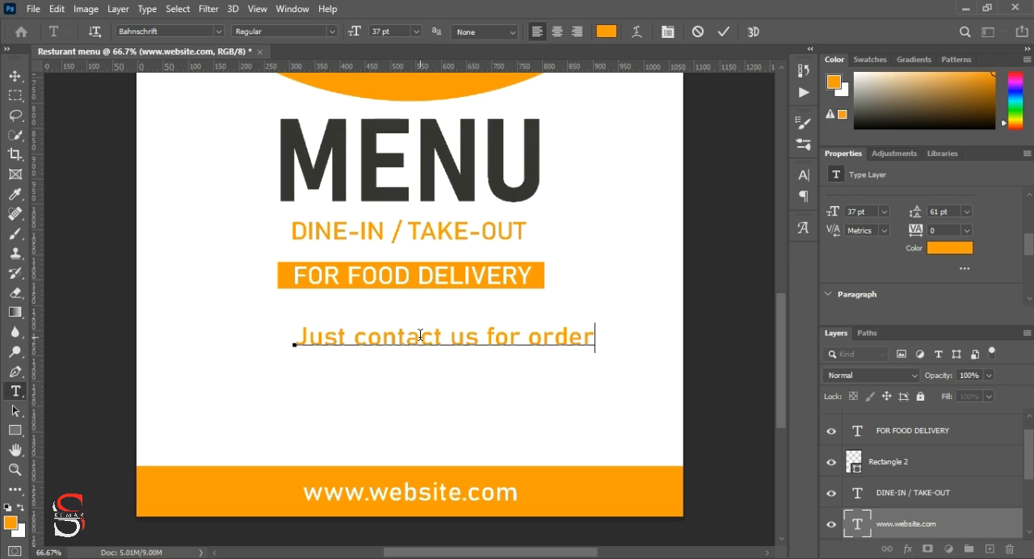
{"action": "type", "text": "s"}
{"action": "left_click", "coordinate": [724, 32]}
Step: Set the Just contact us for orders line to 29 pt and centre it directly beneath the delivery banner
{"action": "key", "text": "v"}
{"action": "left_click_drag", "start_coordinate": [421, 347], "coordinate": [383, 327]}
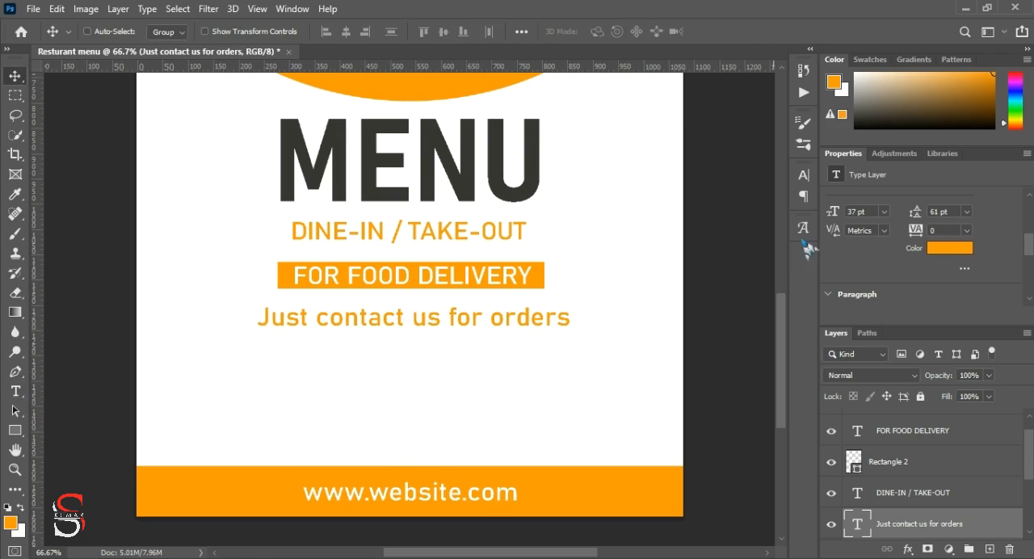
{"action": "left_click_drag", "start_coordinate": [833, 211], "coordinate": [827, 211]}
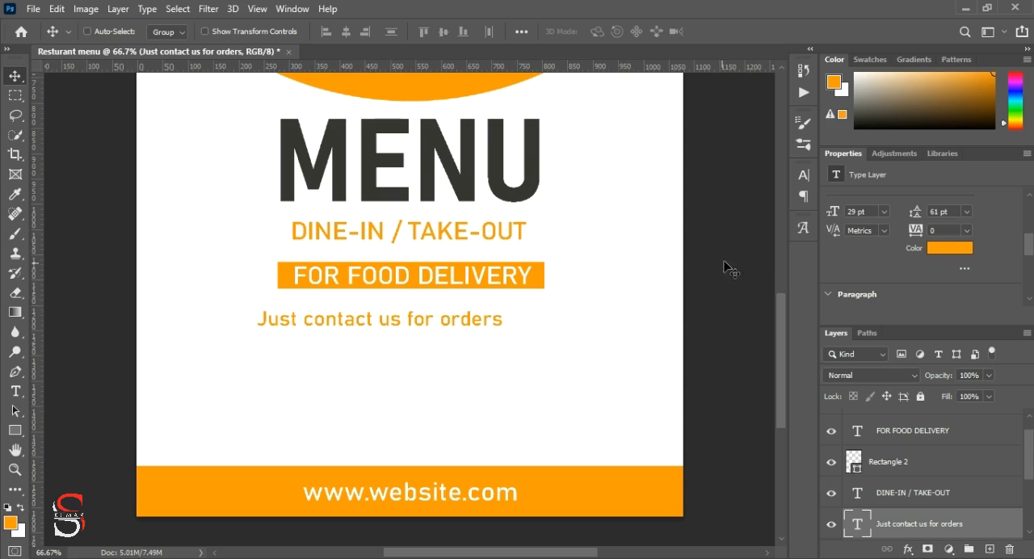
{"action": "left_click_drag", "start_coordinate": [397, 325], "coordinate": [427, 309]}
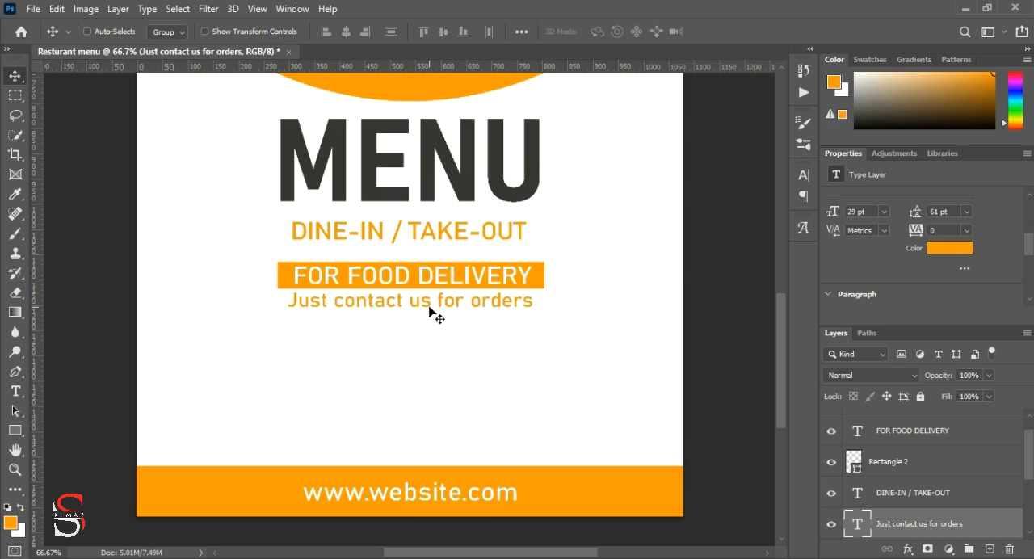
Step: Duplicate the Just contact us for orders line below itself and replace the middle copy's wording with the phone number
{"action": "left_click_drag", "start_coordinate": [432, 310], "coordinate": [441, 340]}
{"action": "double_click", "coordinate": [439, 321]}
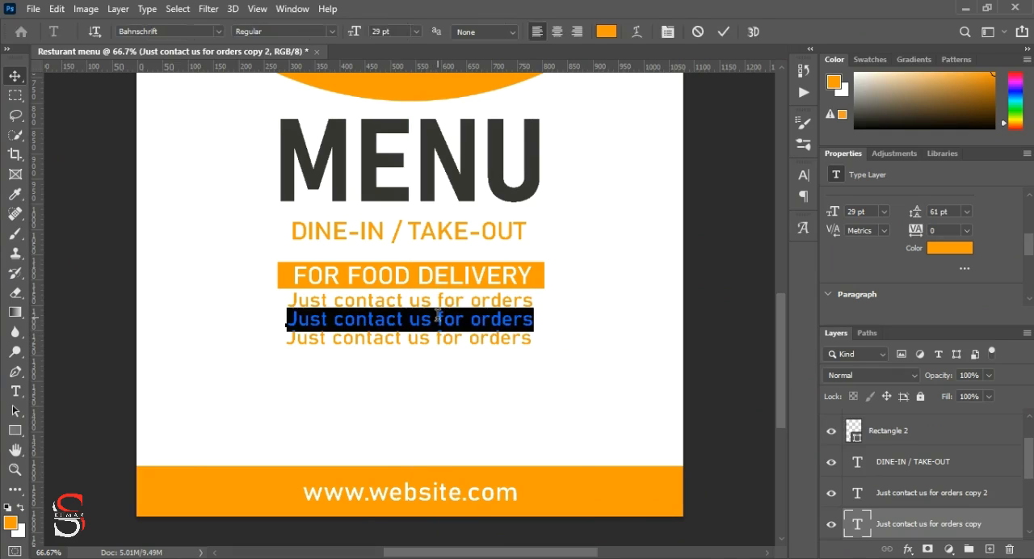
{"action": "key", "text": "BackSpace"}
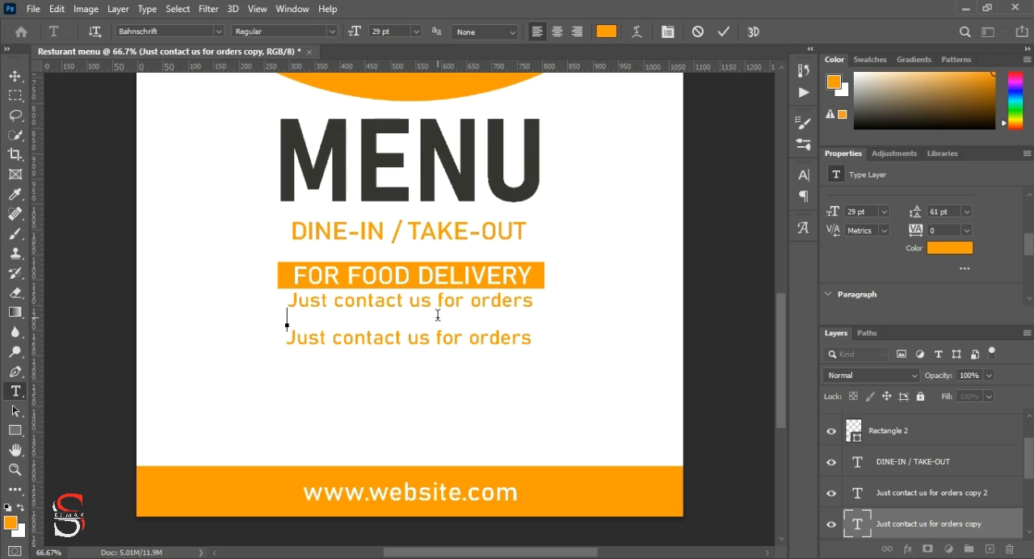
{"action": "type", "text": "+12 20"}
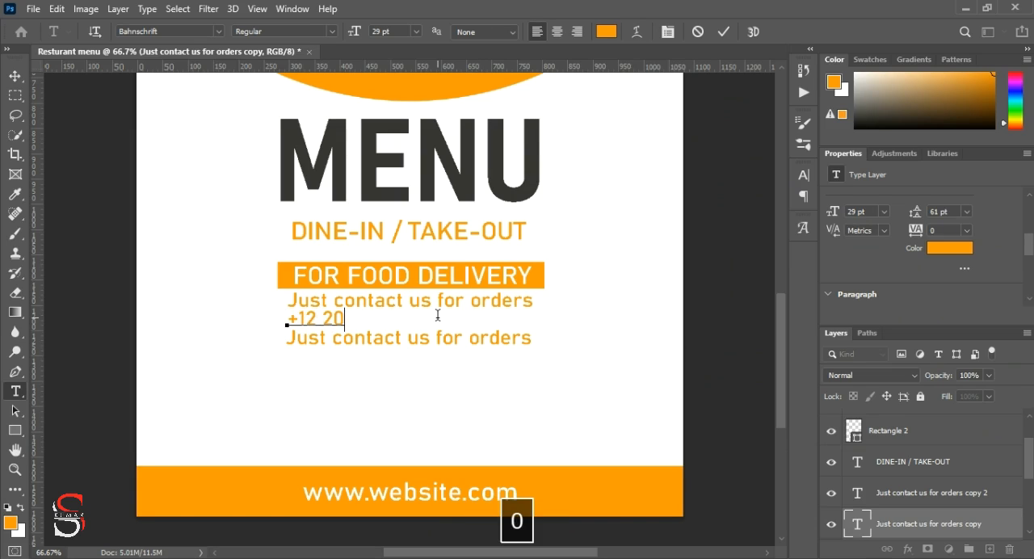
{"action": "key", "text": "BackSpace"}
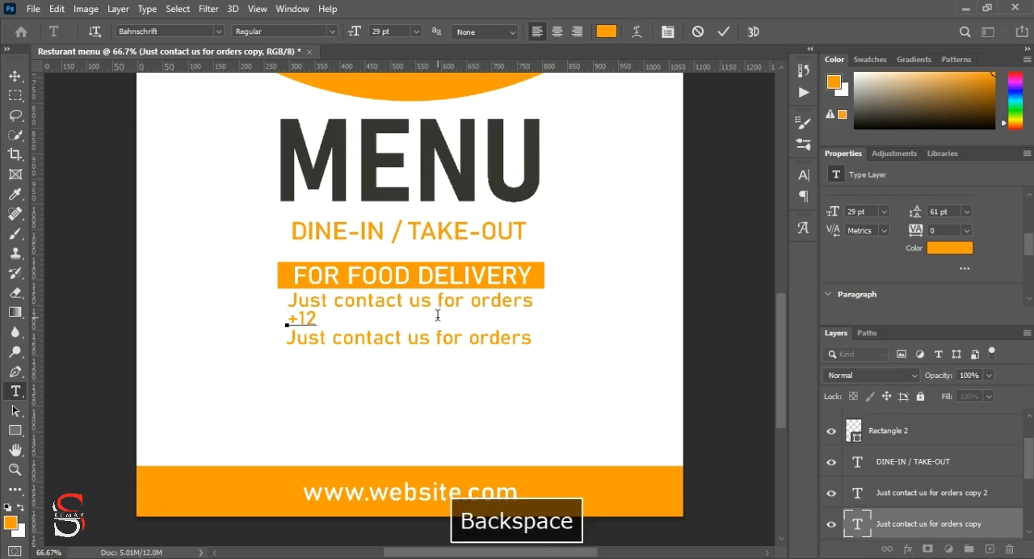
{"action": "type", "text": "0123456789"}
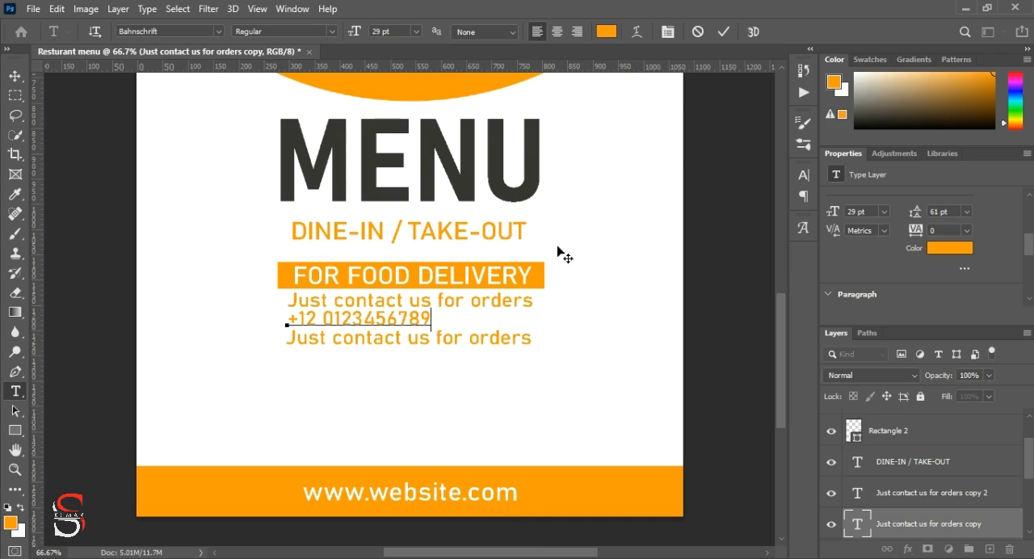
{"action": "left_click", "coordinate": [724, 31]}
{"action": "key", "text": "v"}
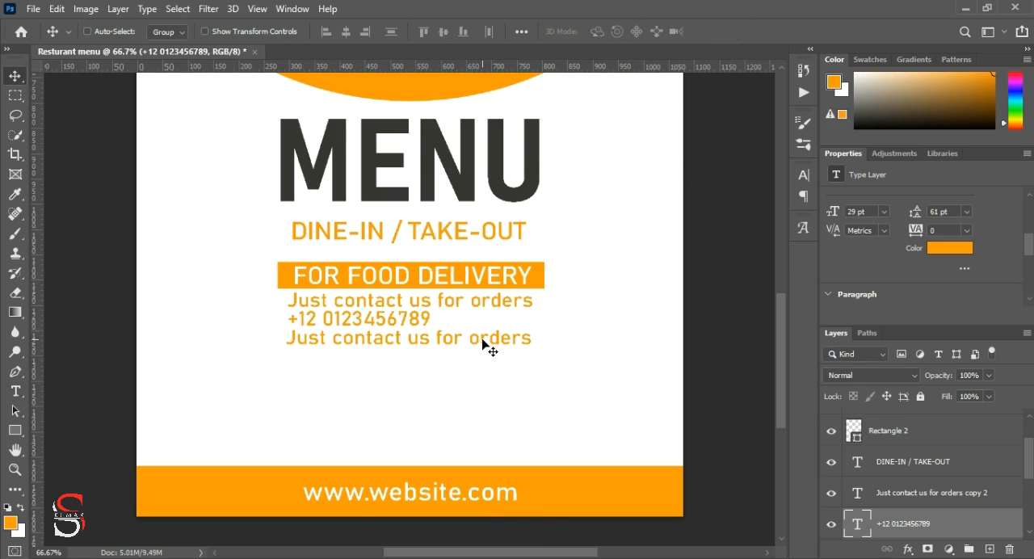
Step: Delete the surplus Just contact us for orders copy and recolour the phone number with the MENU heading's dark grey
{"action": "left_click", "coordinate": [485, 346], "text": "ctrl"}
{"action": "key", "text": "Delete"}
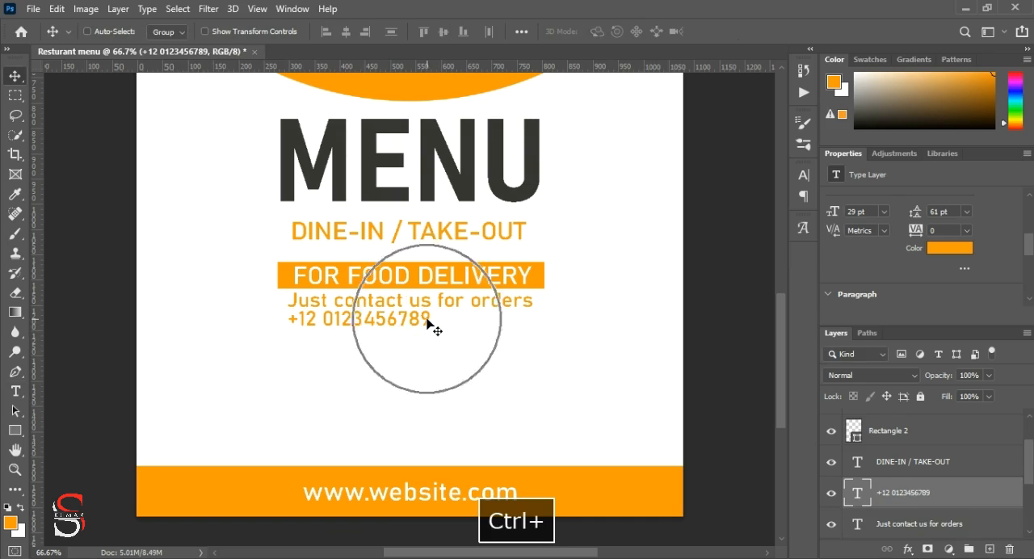
{"action": "left_click", "coordinate": [958, 249]}
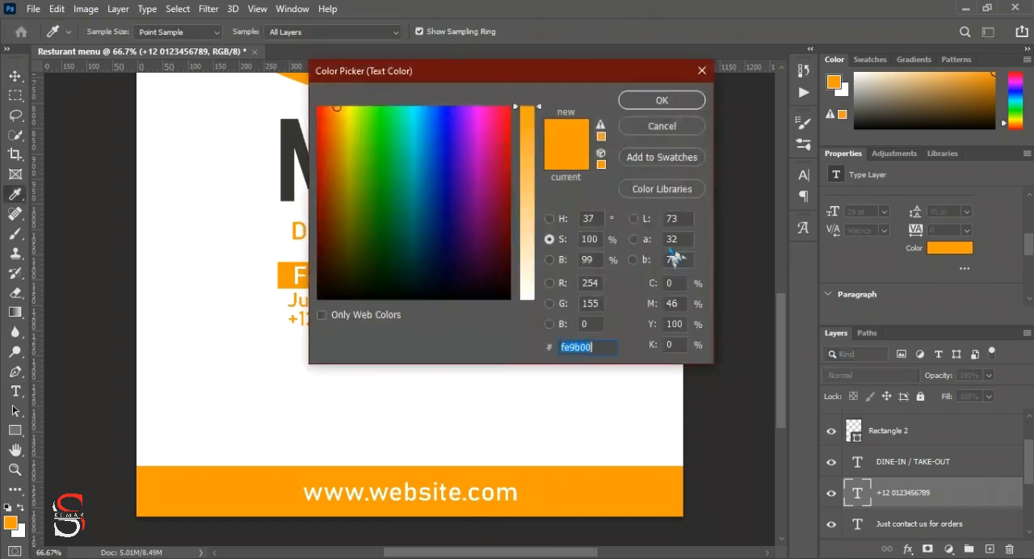
{"action": "left_click", "coordinate": [292, 160]}
{"action": "left_click", "coordinate": [635, 102]}
Step: Set the phone number's tracking to 280, centre it beneath the contact line and duplicate it directly below
{"action": "left_click_drag", "start_coordinate": [382, 320], "coordinate": [429, 323]}
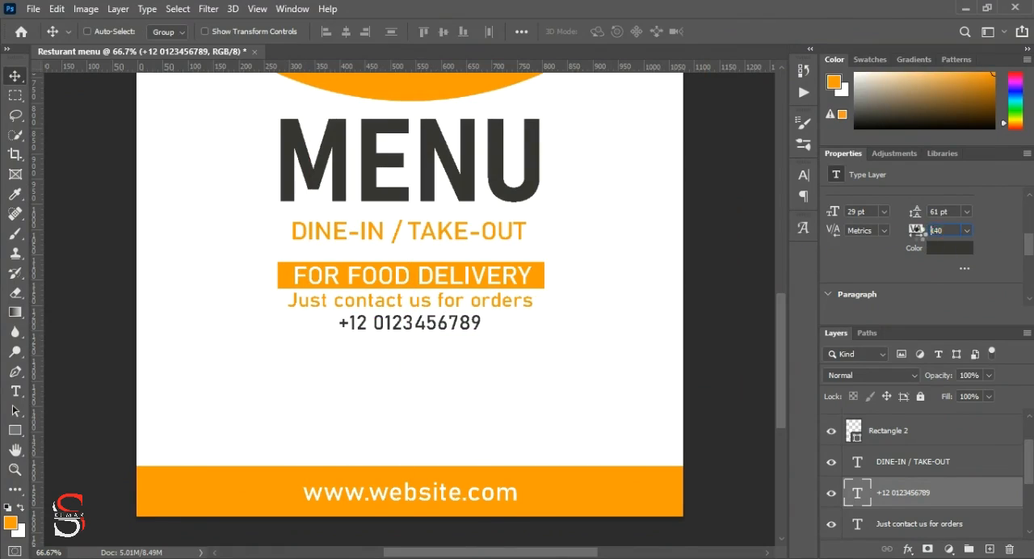
{"action": "left_click_drag", "start_coordinate": [921, 232], "coordinate": [927, 236]}
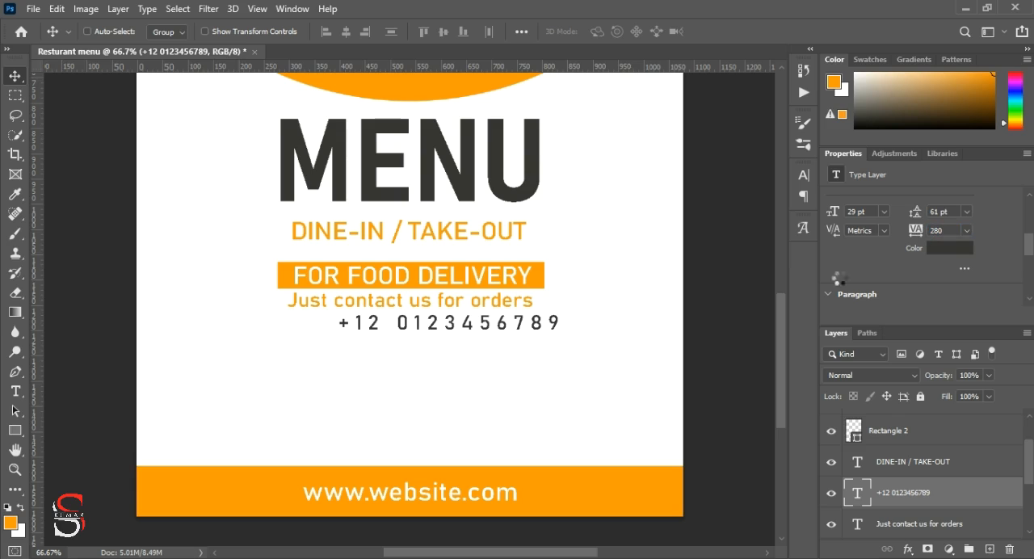
{"action": "left_click_drag", "start_coordinate": [539, 326], "coordinate": [499, 328]}
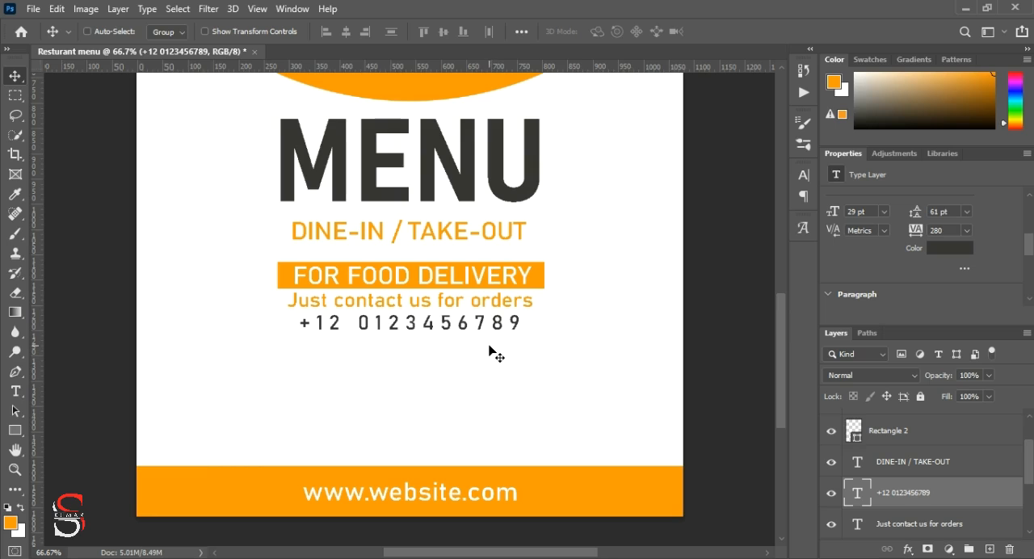
{"action": "left_click_drag", "start_coordinate": [444, 328], "coordinate": [448, 349]}
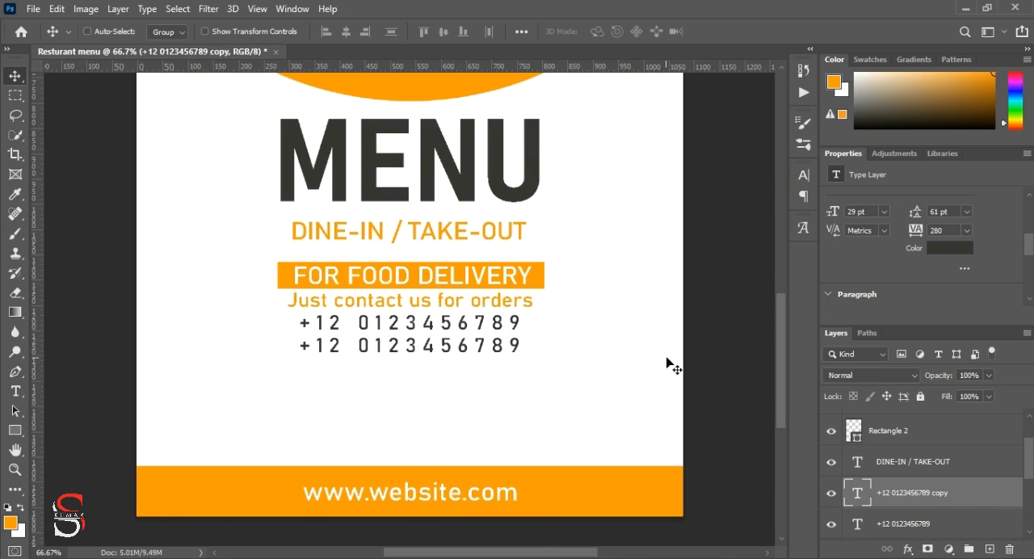
Step: Draw an orange rectangle 576 px wide and 31 px high in the dark circle and place it at X 259, Y 372
{"action": "scroll", "coordinate": [594, 382], "scroll_direction": "up", "scroll_amount": 2}
{"action": "scroll", "coordinate": [593, 383], "scroll_direction": "up", "scroll_amount": 10}
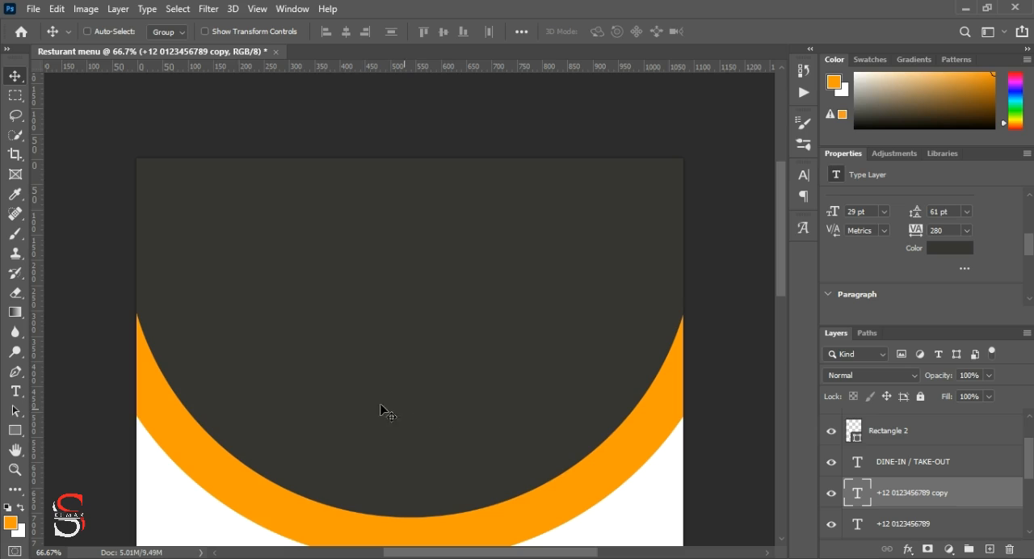
{"action": "left_click", "coordinate": [15, 430]}
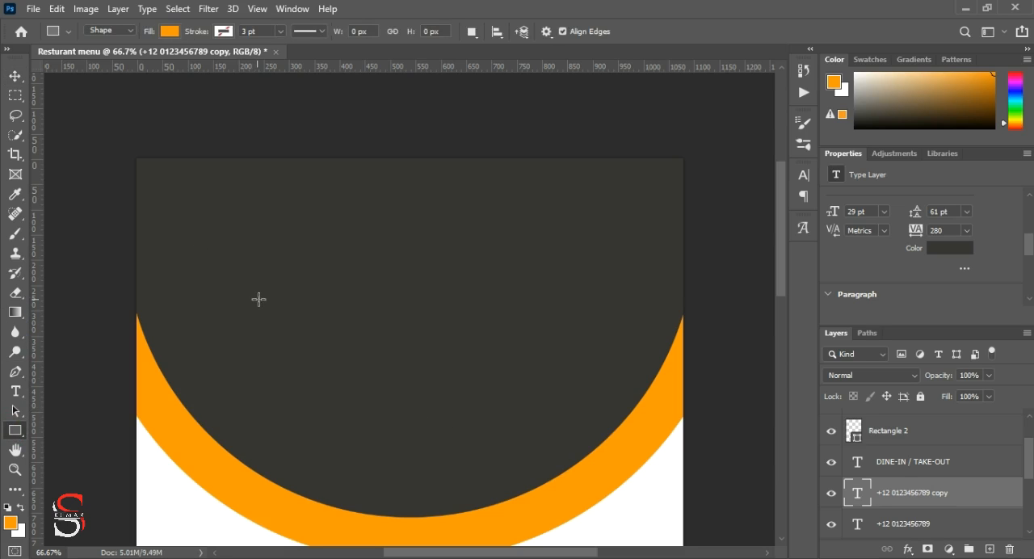
{"action": "left_click_drag", "start_coordinate": [265, 301], "coordinate": [556, 322]}
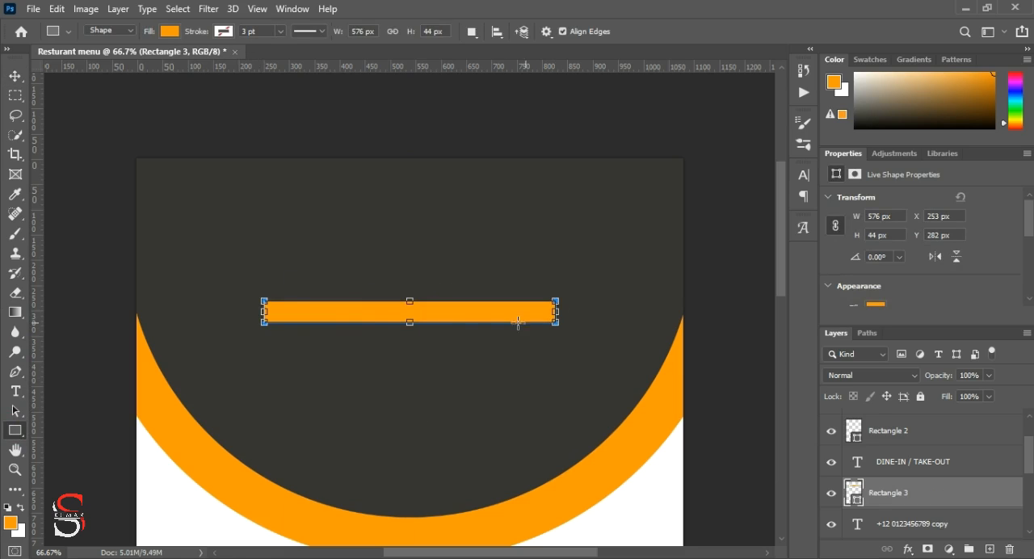
{"action": "mouse_move", "coordinate": [409, 322]}
{"action": "left_mouse_down"}
{"action": "mouse_move", "coordinate": [386, 312]}
{"action": "mouse_move", "coordinate": [396, 314]}
{"action": "left_mouse_up"}
{"action": "left_click", "coordinate": [15, 75]}
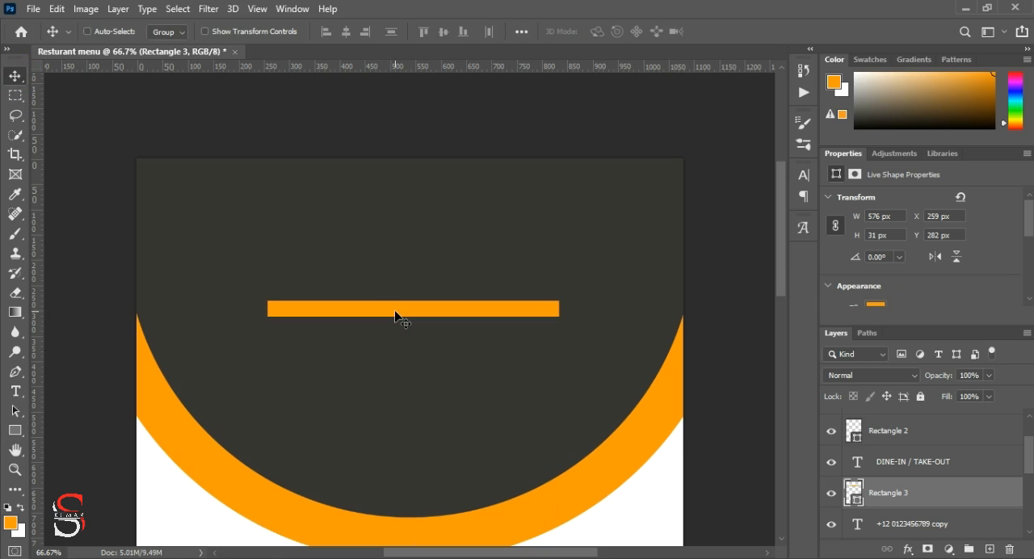
{"action": "left_click_drag", "start_coordinate": [395, 314], "coordinate": [403, 364]}
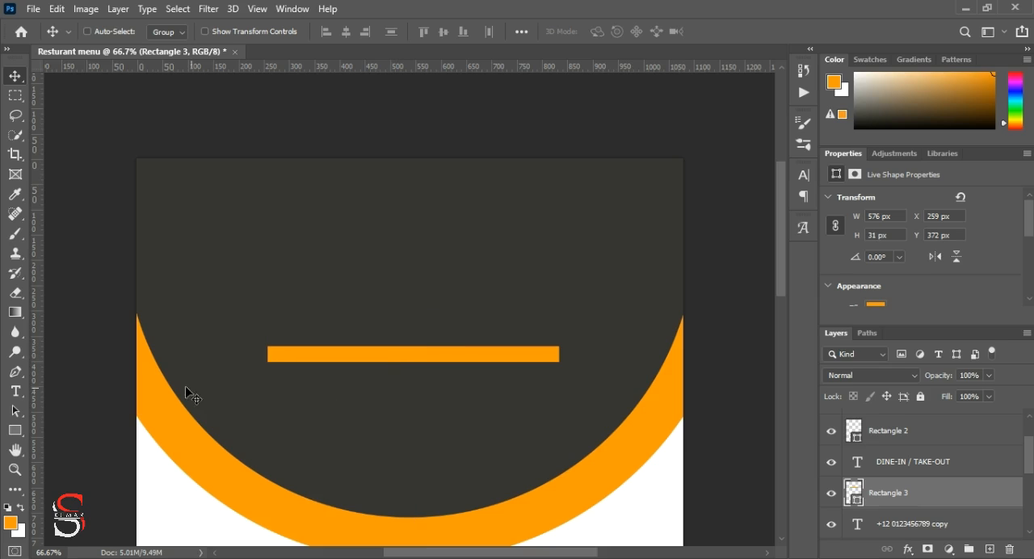
Step: Add the text line LOGONAME beneath the orange bar inside the dark circle
{"action": "left_click", "coordinate": [15, 391]}
{"action": "left_click", "coordinate": [319, 404]}
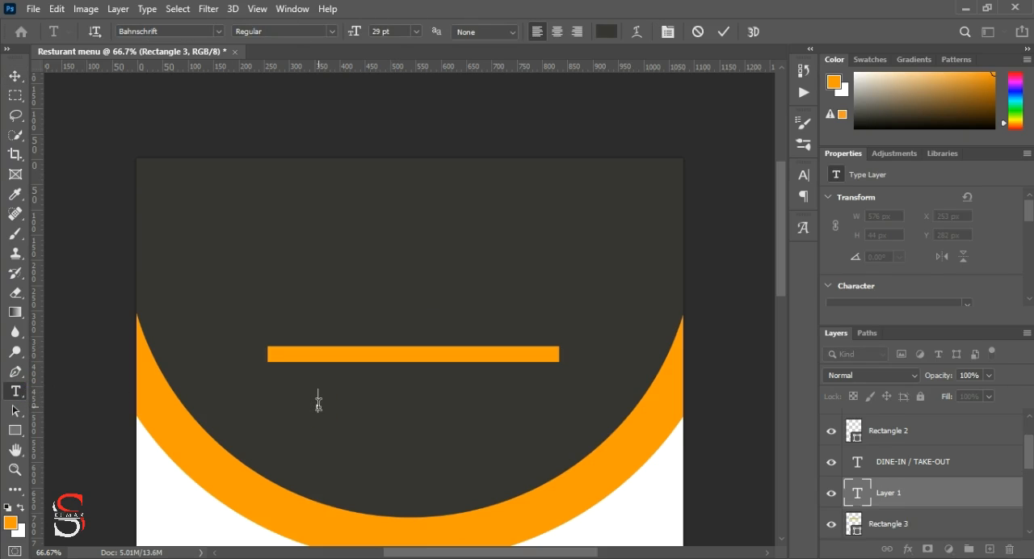
{"action": "type", "text": "OMORE"}
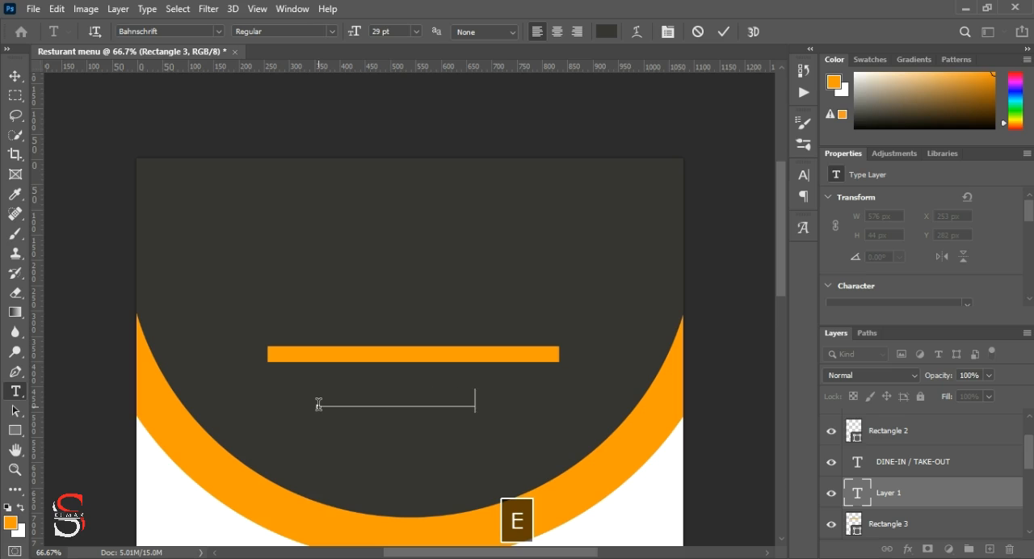
Step: Recolour the LOGONAME text from dark grey to near-white
{"action": "left_click", "coordinate": [607, 31]}
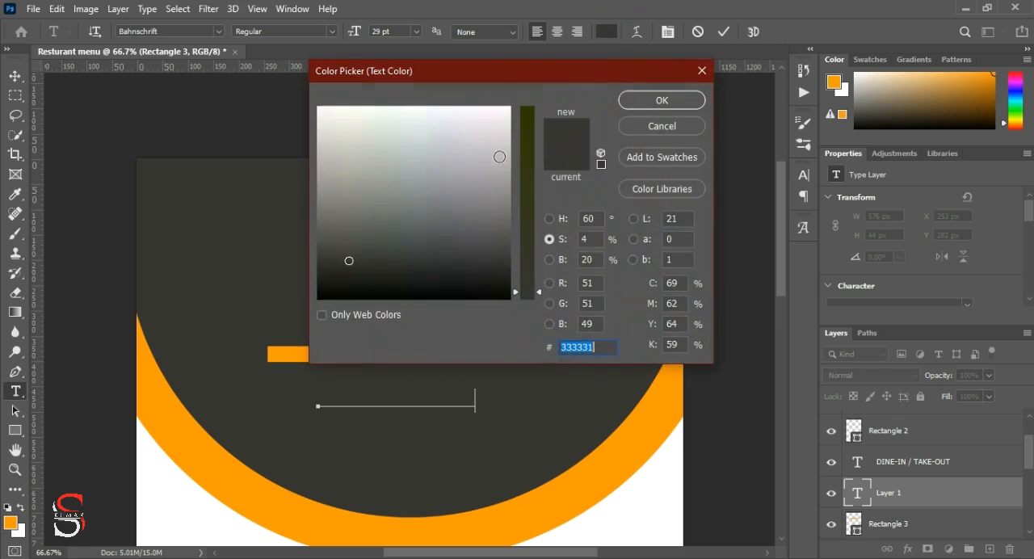
{"action": "left_click_drag", "start_coordinate": [330, 128], "coordinate": [315, 103]}
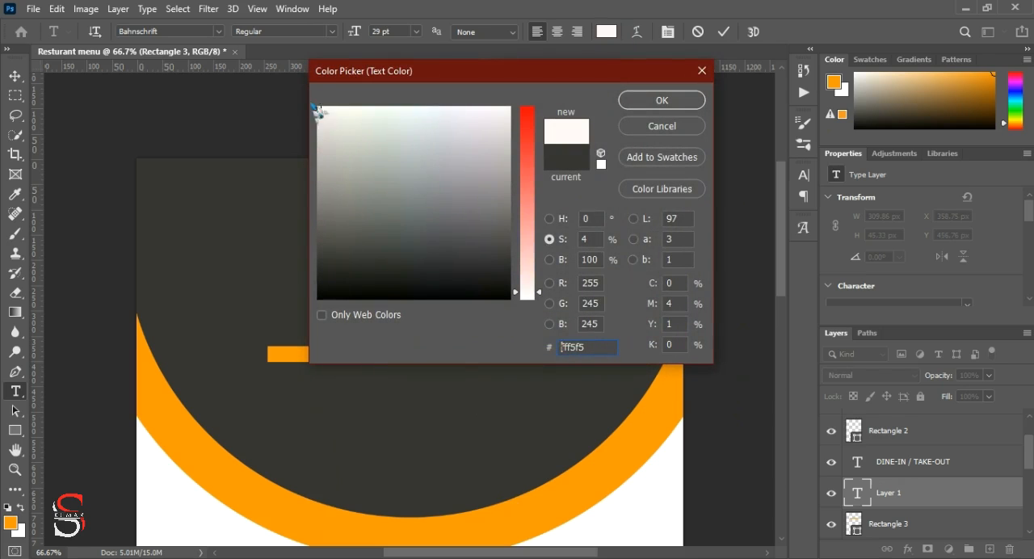
{"action": "left_click", "coordinate": [666, 101]}
{"action": "left_click", "coordinate": [439, 374]}
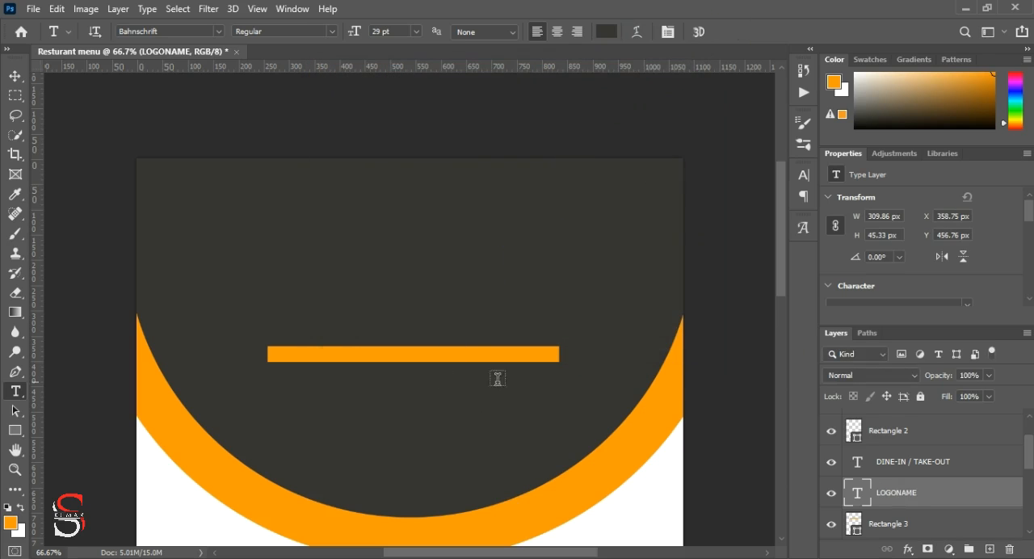
{"action": "scroll", "coordinate": [919, 261], "scroll_direction": "down", "scroll_amount": 3}
{"action": "left_click", "coordinate": [948, 273]}
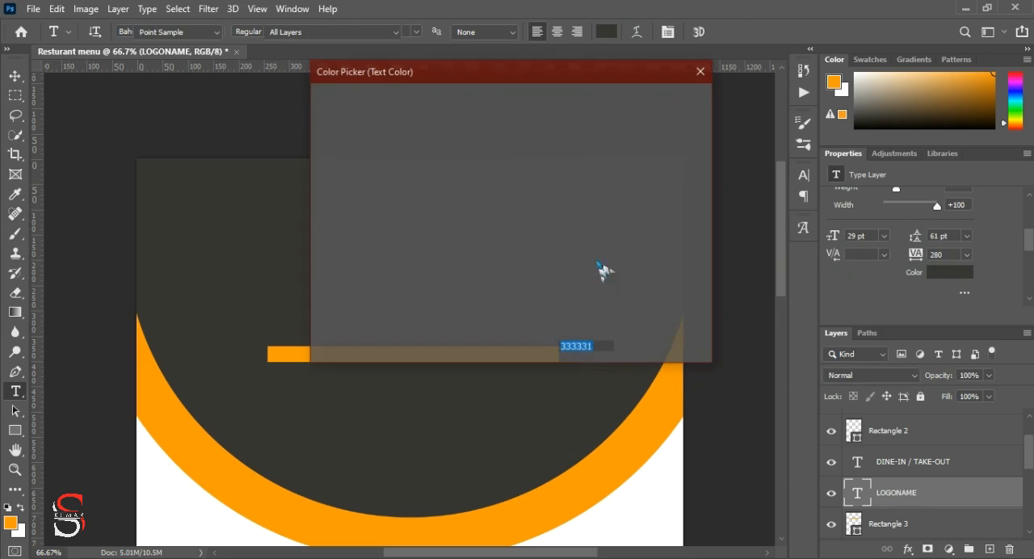
{"action": "left_click", "coordinate": [318, 106]}
{"action": "left_click", "coordinate": [677, 101]}
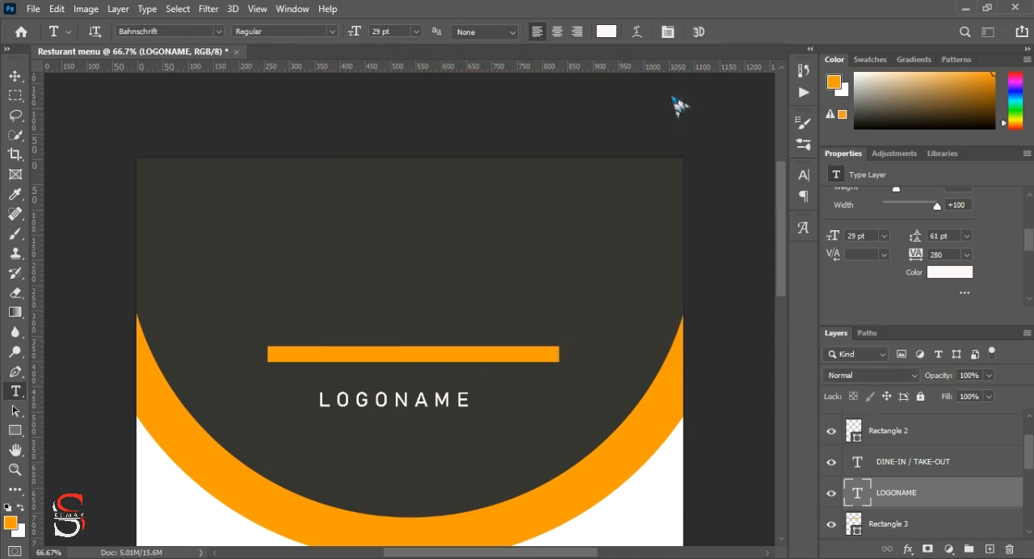
Step: Set the LOGONAME text's font size to 61 pt and its tracking to 0
{"action": "left_click", "coordinate": [15, 76]}
{"action": "double_click", "coordinate": [383, 402]}
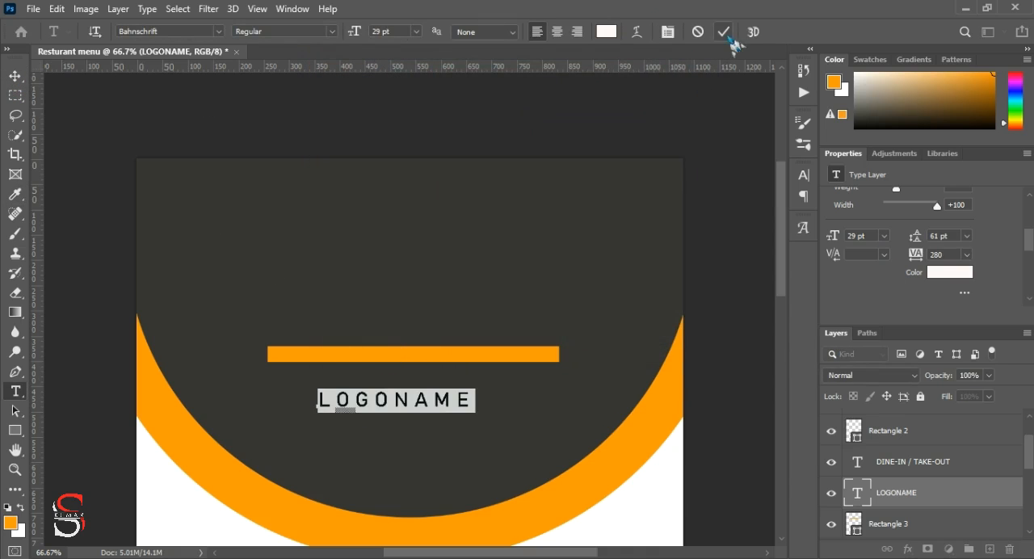
{"action": "left_click", "coordinate": [725, 34]}
{"action": "type", "text": "61"}
{"action": "key", "text": "Return"}
{"action": "left_click", "coordinate": [915, 254]}
{"action": "type", "text": "0"}
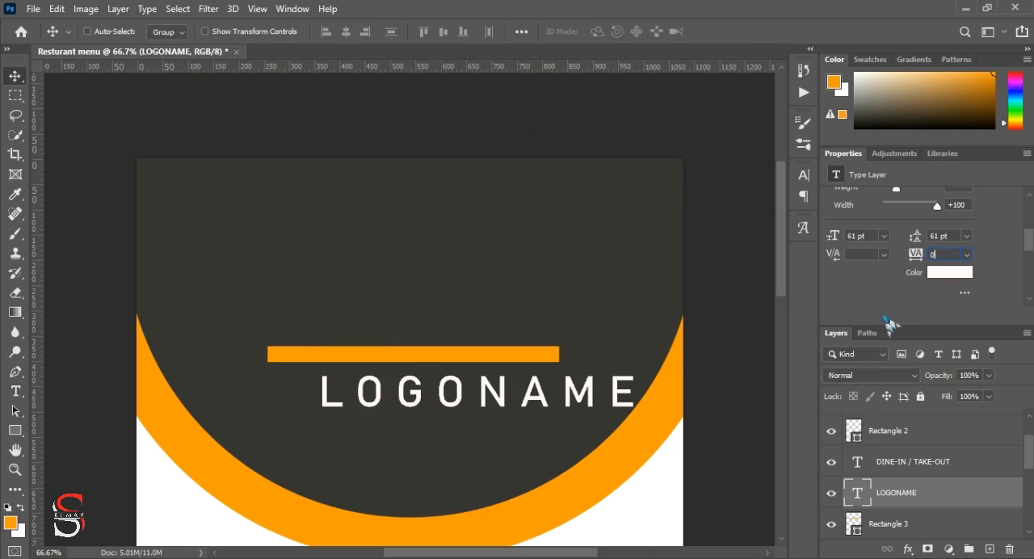
Step: Set the LOGONAME text's leading to 56 pt and enlarge its font size to 71 pt
{"action": "left_click_drag", "start_coordinate": [920, 236], "coordinate": [916, 237]}
{"action": "left_click", "coordinate": [907, 253]}
{"action": "left_click_drag", "start_coordinate": [832, 236], "coordinate": [843, 237]}
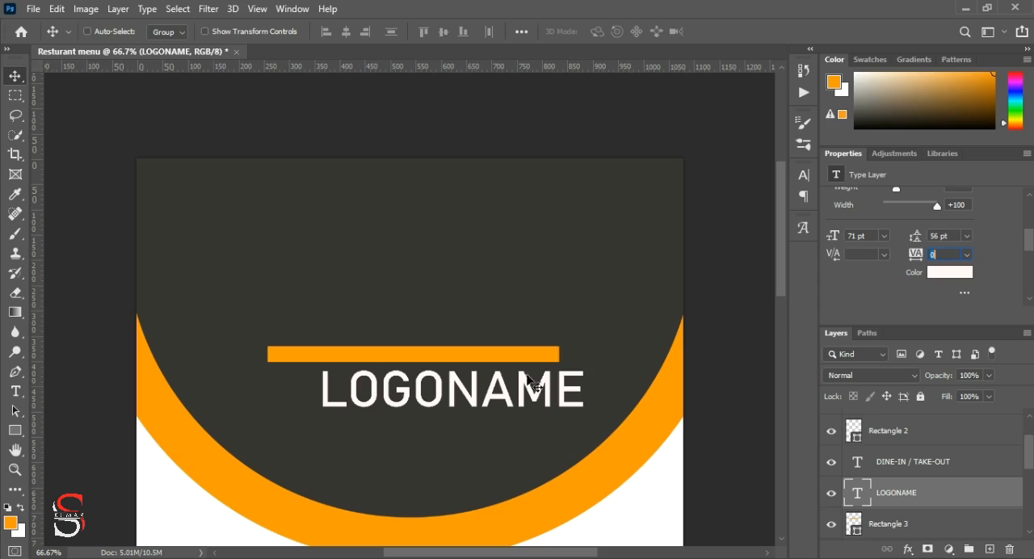
Step: Centre LOGONAME beneath the orange bar and scale it proportionally to about 110% to match the bar's width
{"action": "left_click_drag", "start_coordinate": [532, 391], "coordinate": [488, 384]}
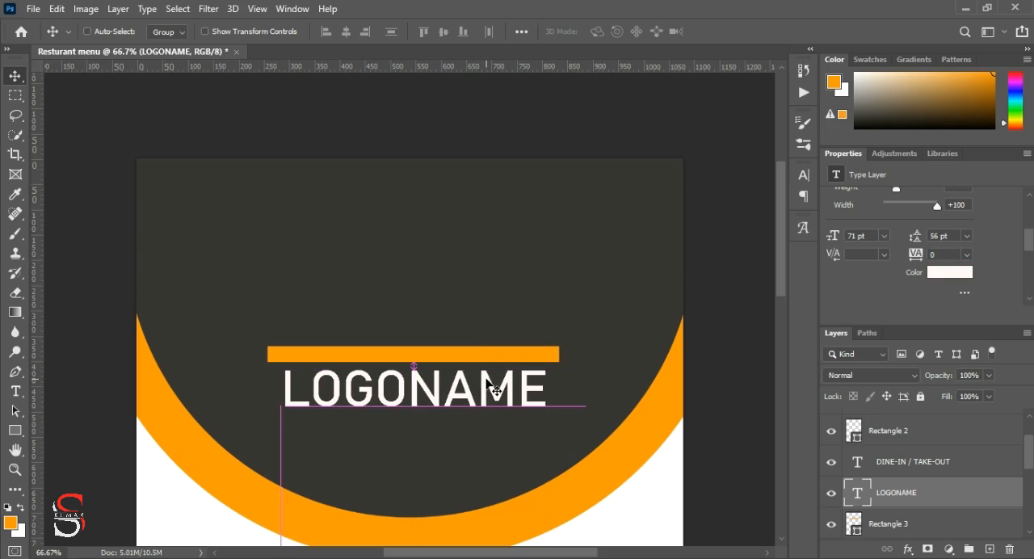
{"action": "key", "text": "ctrl+t"}
{"action": "left_click_drag", "start_coordinate": [547, 419], "coordinate": [562, 422]}
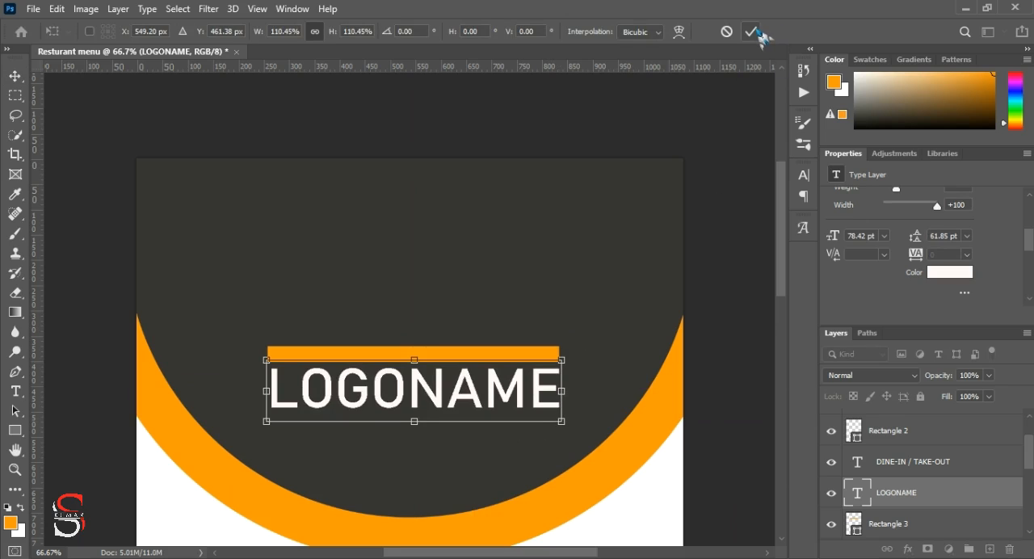
Step: Nudge the scaled LOGONAME text horizontally until it lines up with the ends of the orange bar, and apply the transformation
{"action": "key", "text": "Left"}
{"action": "key", "text": "Left"}
{"action": "key", "text": "Left"}
{"action": "key", "text": "Left"}
{"action": "key", "text": "Left"}
{"action": "key", "text": "Left"}
{"action": "key", "text": "Left"}
{"action": "key", "text": "Left"}
{"action": "key", "text": "Left"}
{"action": "key", "text": "Left"}
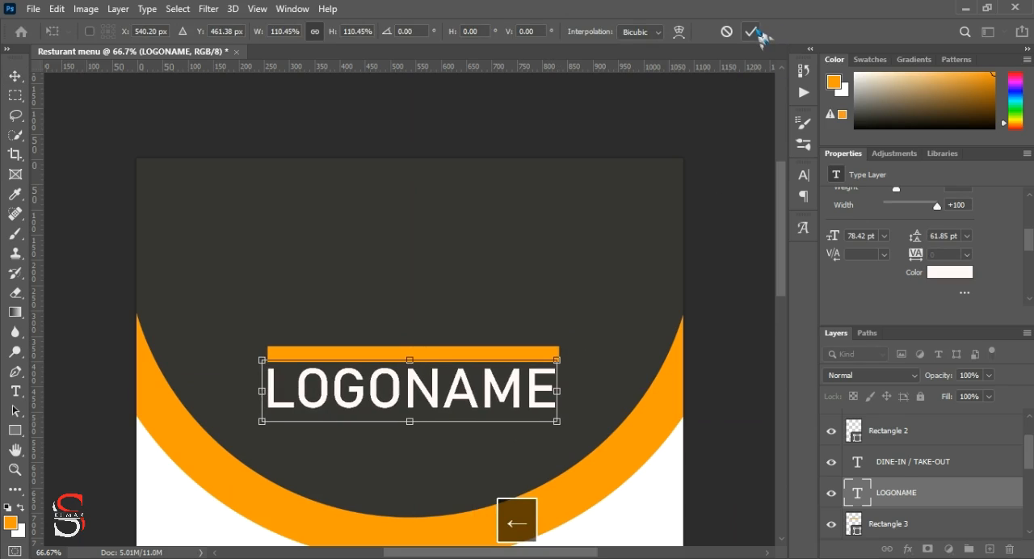
{"action": "key", "text": "Right"}
{"action": "key", "text": "Right"}
{"action": "key", "text": "Right"}
{"action": "key", "text": "Right"}
{"action": "key", "text": "Right"}
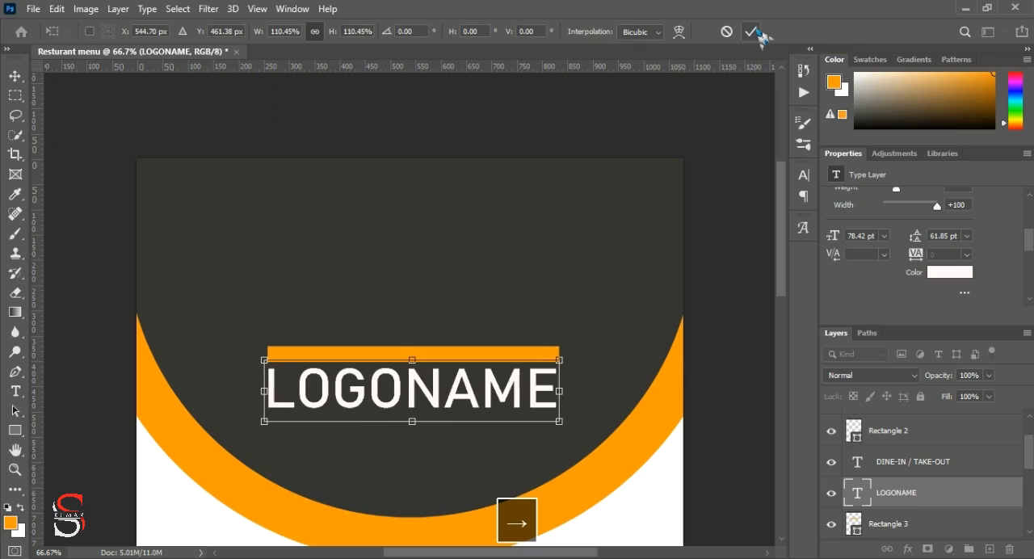
{"action": "key", "text": "Right"}
{"action": "key", "text": "Left"}
{"action": "left_click", "coordinate": [751, 31]}
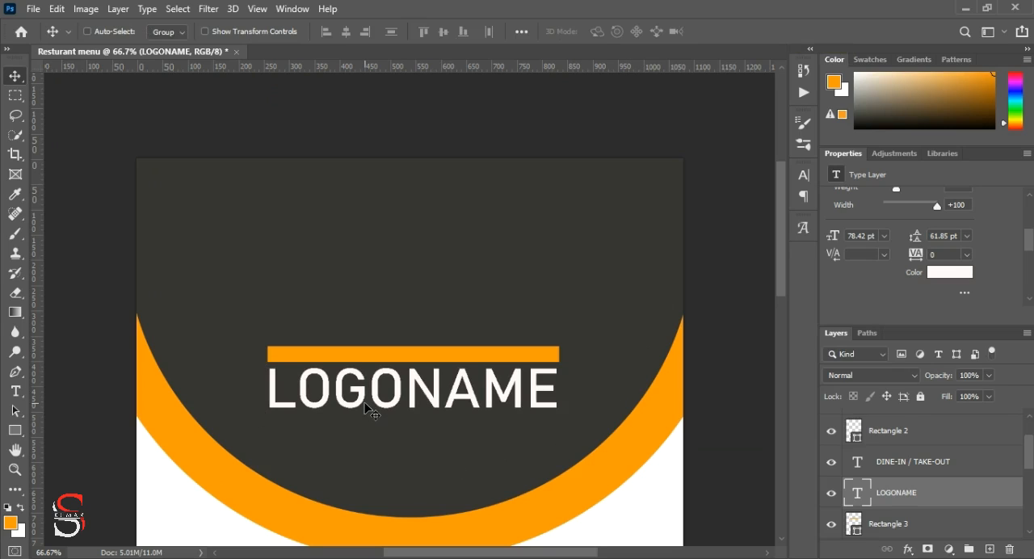
Step: Examine the character, paragraph and type options available for the LOGONAME text
{"action": "scroll", "coordinate": [865, 291], "scroll_direction": "down", "scroll_amount": 1}
{"action": "scroll", "coordinate": [861, 230], "scroll_direction": "up", "scroll_amount": 2}
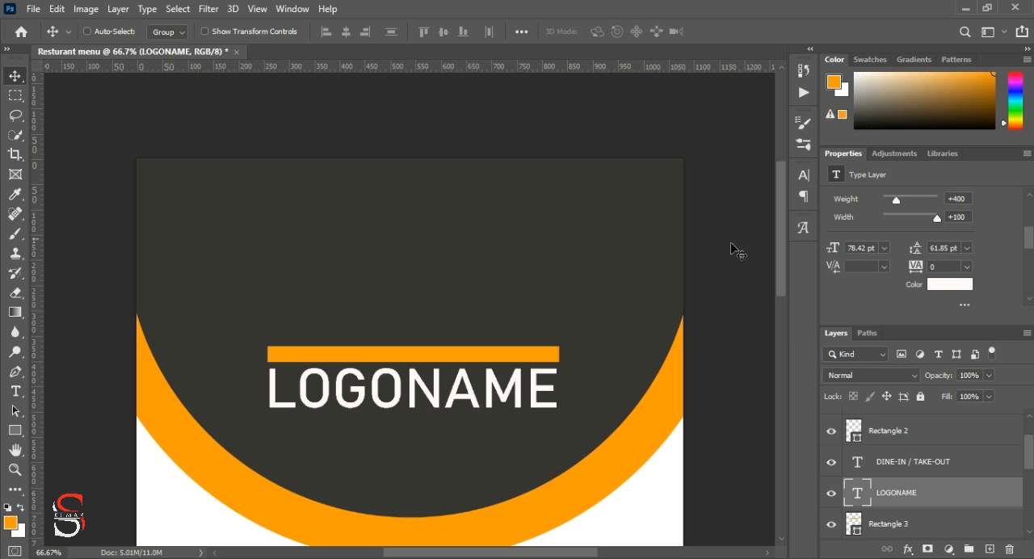
{"action": "scroll", "coordinate": [881, 267], "scroll_direction": "down", "scroll_amount": 2}
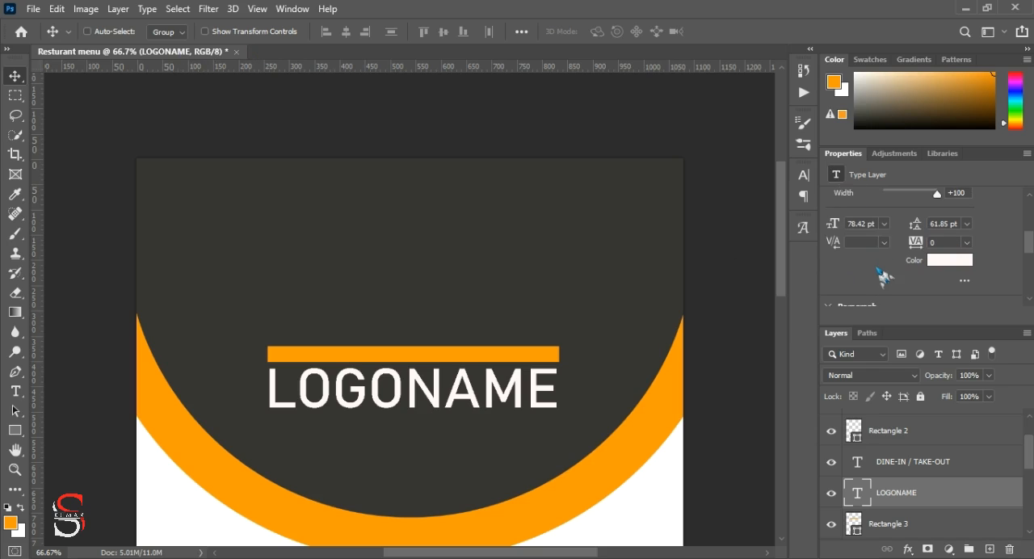
{"action": "scroll", "coordinate": [901, 271], "scroll_direction": "down", "scroll_amount": 3}
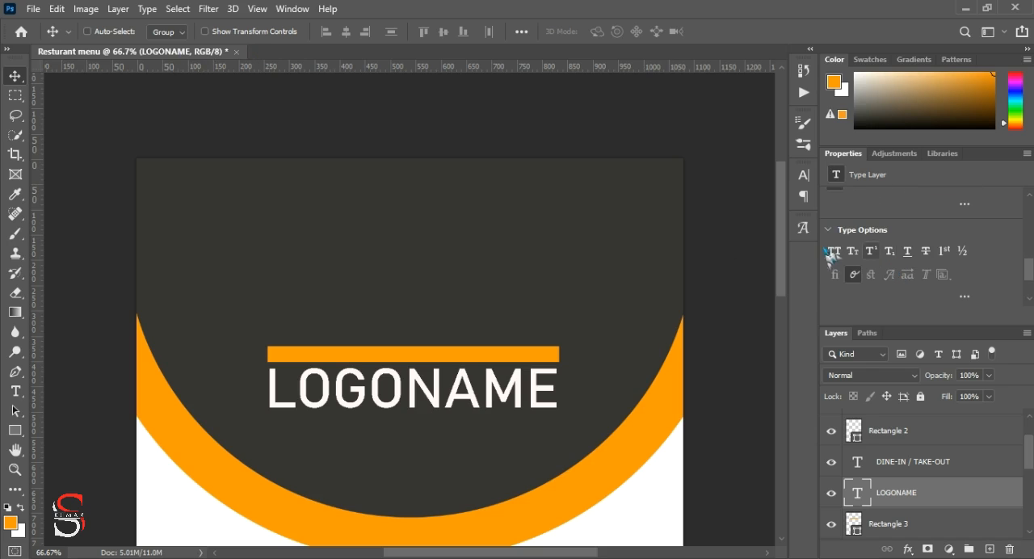
{"action": "scroll", "coordinate": [857, 263], "scroll_direction": "up", "scroll_amount": 2}
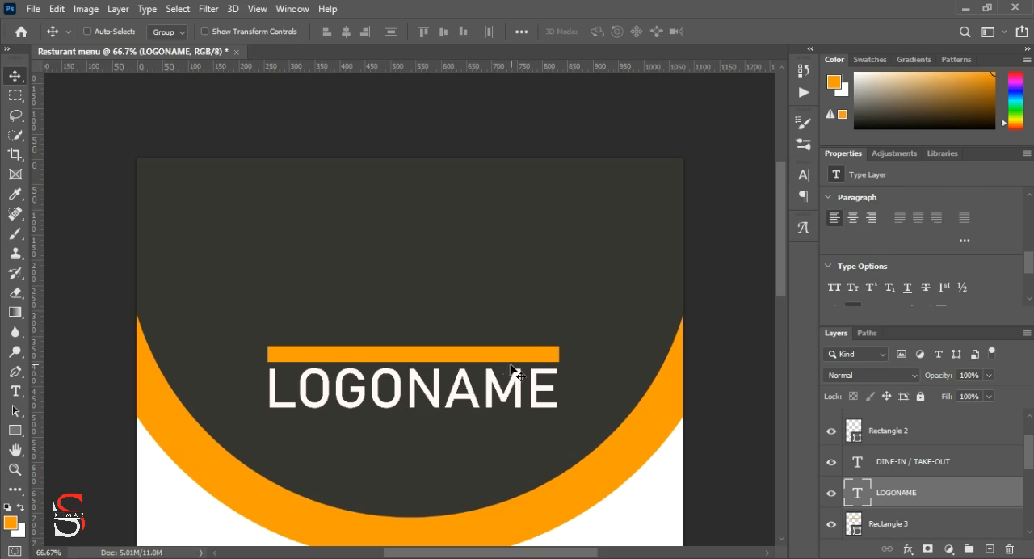
{"action": "double_click", "coordinate": [496, 387]}
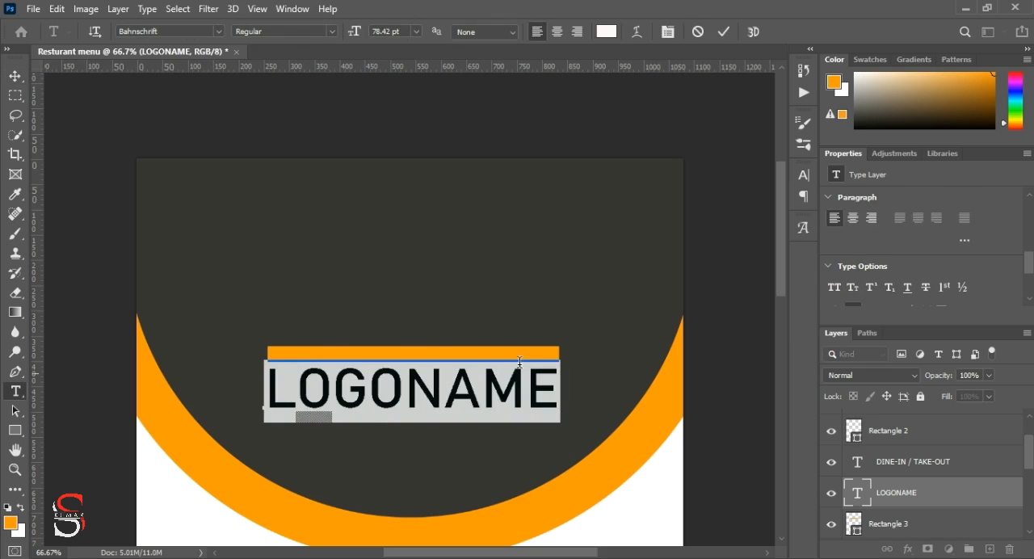
{"action": "left_click", "coordinate": [723, 32]}
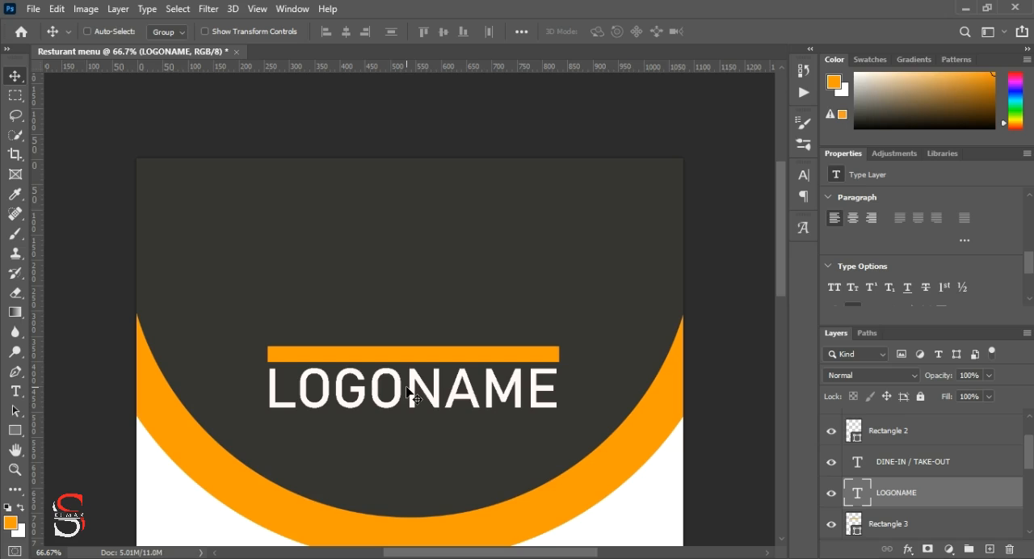
Step: Try the SemiCondensed and Light Condensed font styles on the LOGONAME text
{"action": "scroll", "coordinate": [890, 269], "scroll_direction": "up", "scroll_amount": 4}
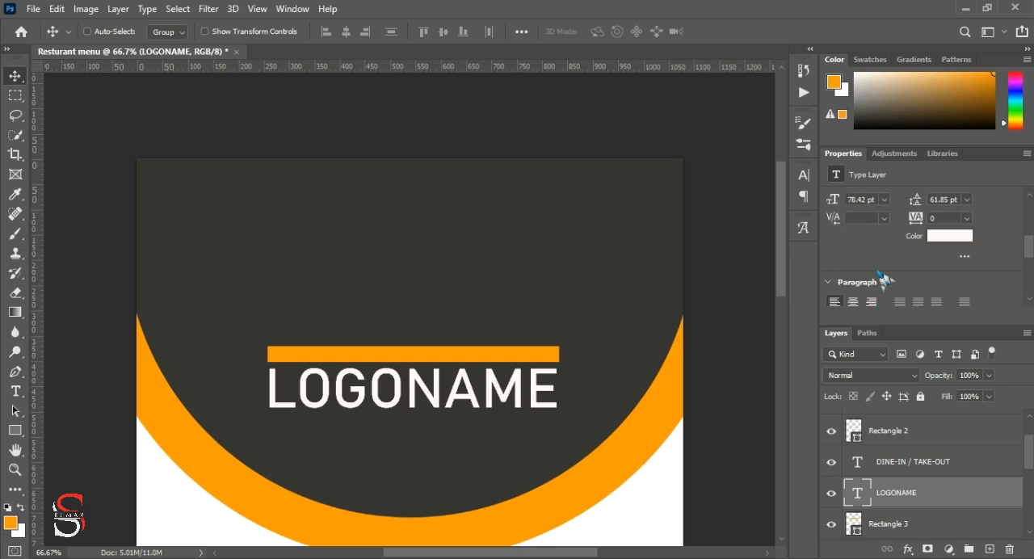
{"action": "scroll", "coordinate": [879, 270], "scroll_direction": "up", "scroll_amount": 2}
{"action": "left_click", "coordinate": [940, 250]}
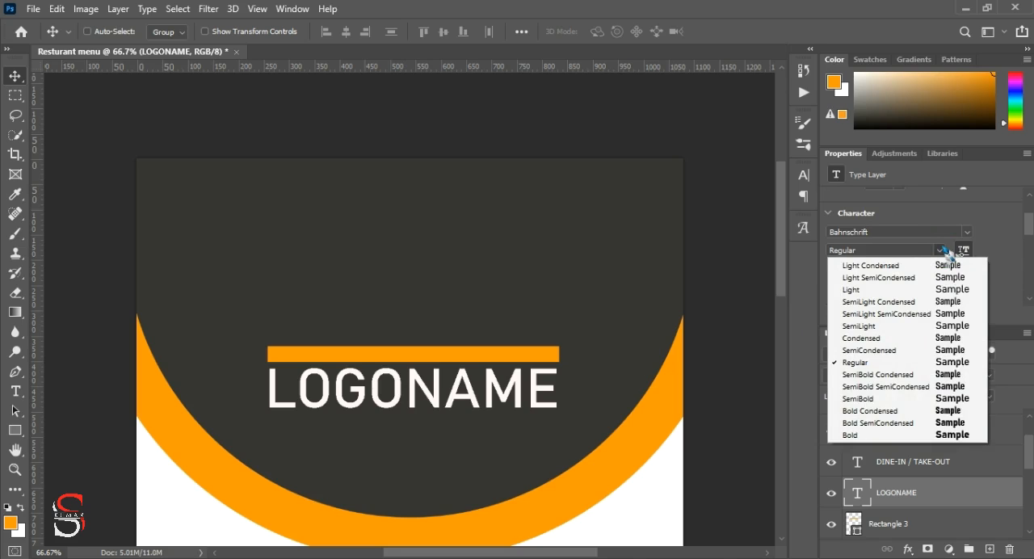
{"action": "left_click", "coordinate": [944, 350]}
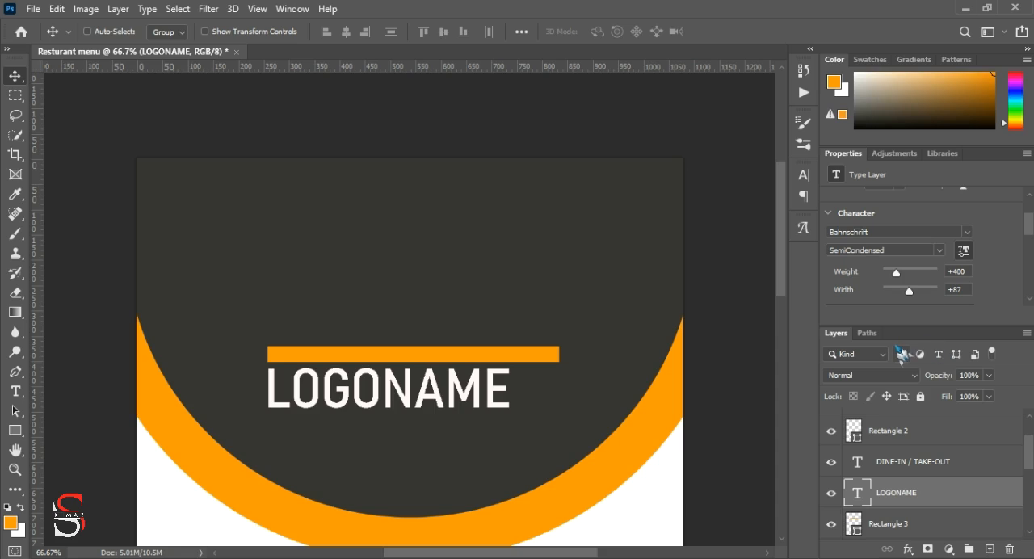
{"action": "left_click", "coordinate": [941, 252]}
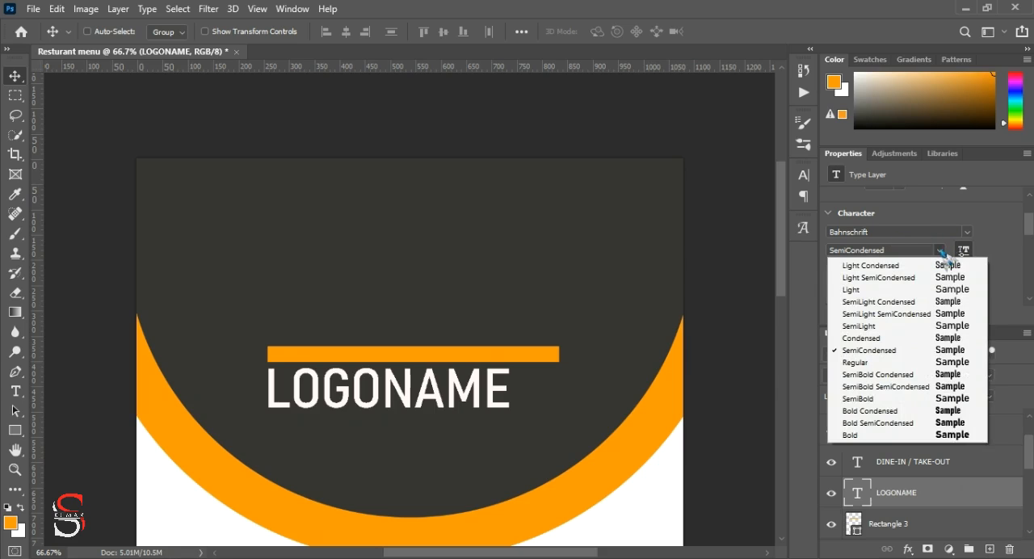
{"action": "left_click", "coordinate": [944, 265]}
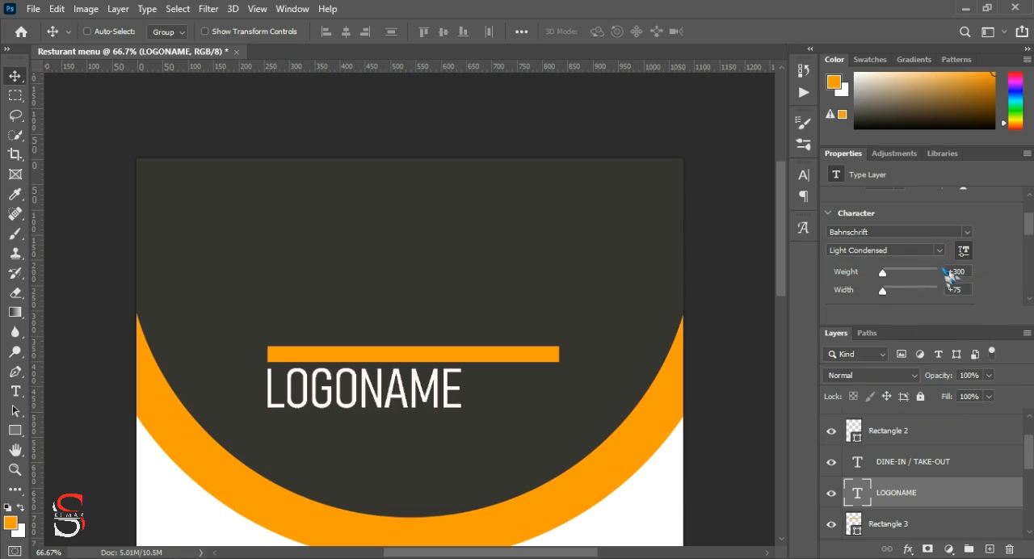
Step: Set the LOGONAME text's font style to Condensed and centre it beneath the orange bar
{"action": "left_click", "coordinate": [939, 250]}
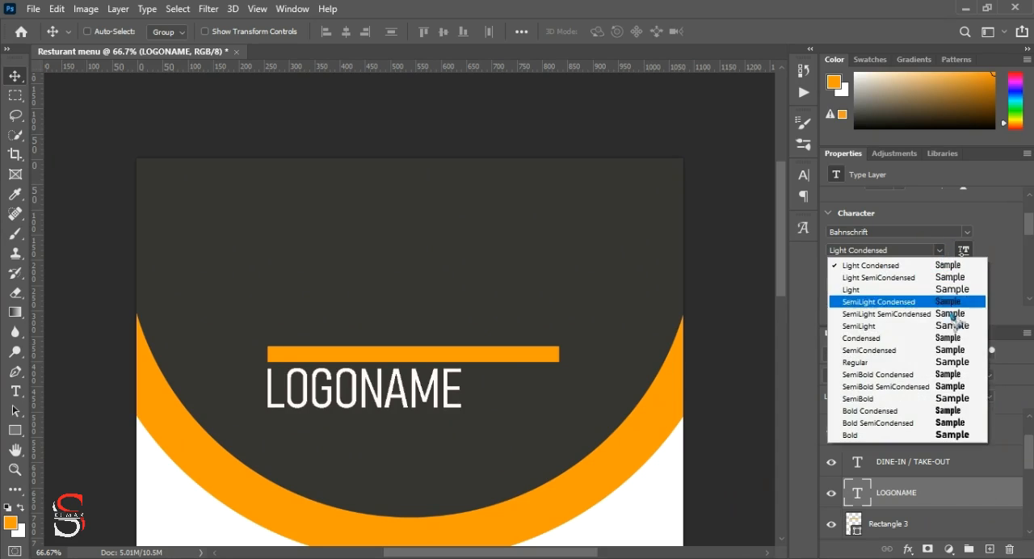
{"action": "left_click", "coordinate": [962, 343]}
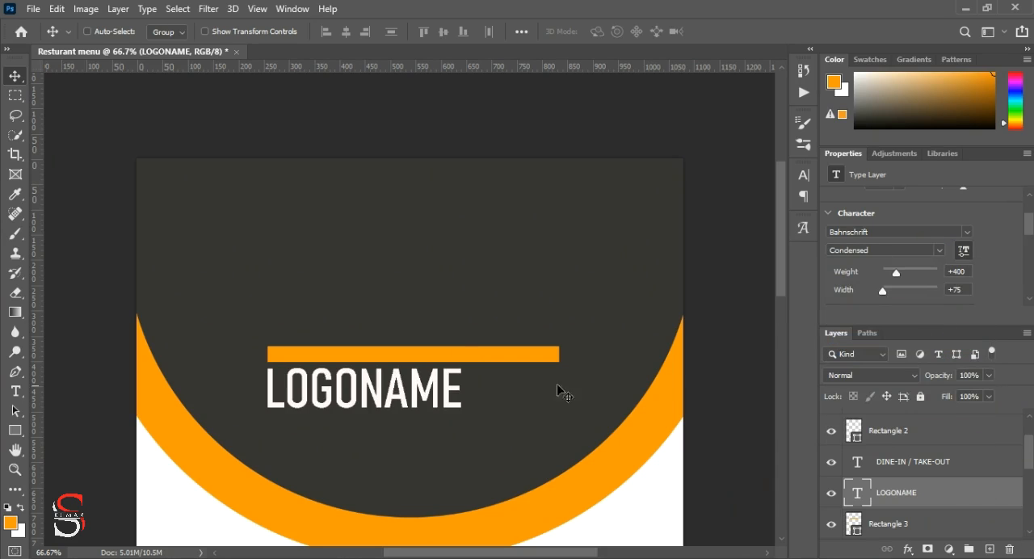
{"action": "left_click_drag", "start_coordinate": [380, 396], "coordinate": [422, 396]}
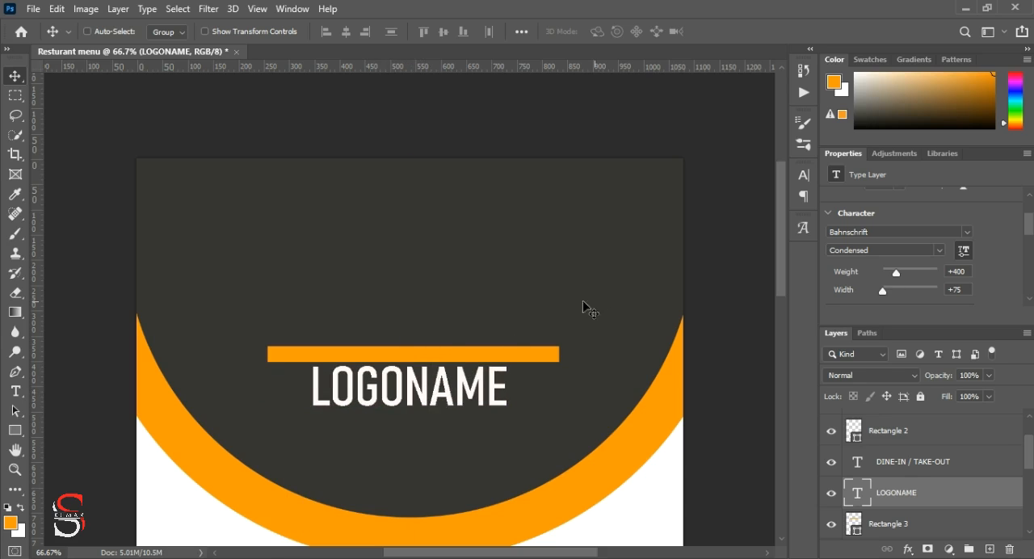
Step: Recolour only the letters LOGO in LOGONAME with the orange fe9b00 and commit the text edit
{"action": "double_click", "coordinate": [319, 389]}
{"action": "left_click", "coordinate": [403, 389]}
{"action": "double_click", "coordinate": [403, 389]}
{"action": "left_click_drag", "start_coordinate": [312, 389], "coordinate": [401, 387]}
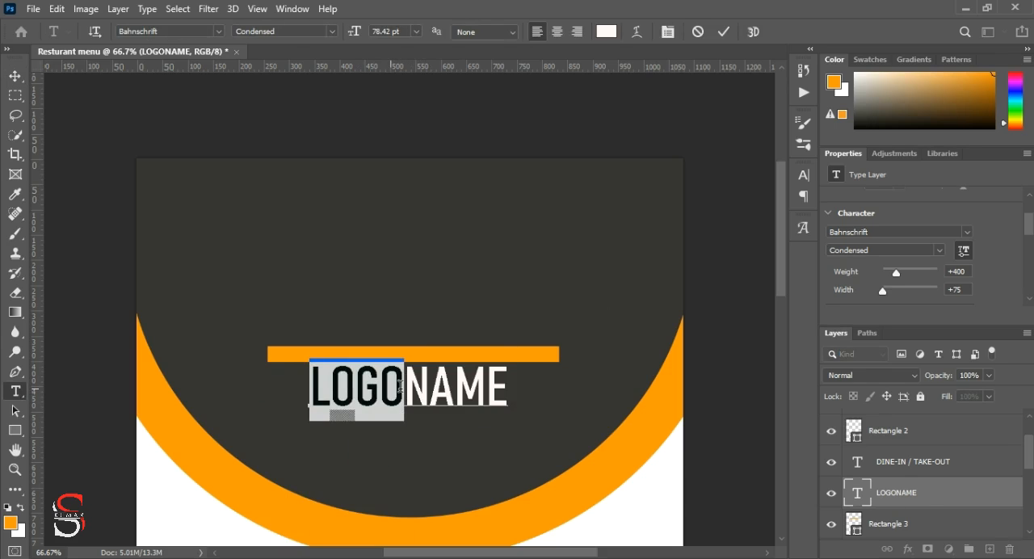
{"action": "scroll", "coordinate": [937, 242], "scroll_direction": "down", "scroll_amount": 4}
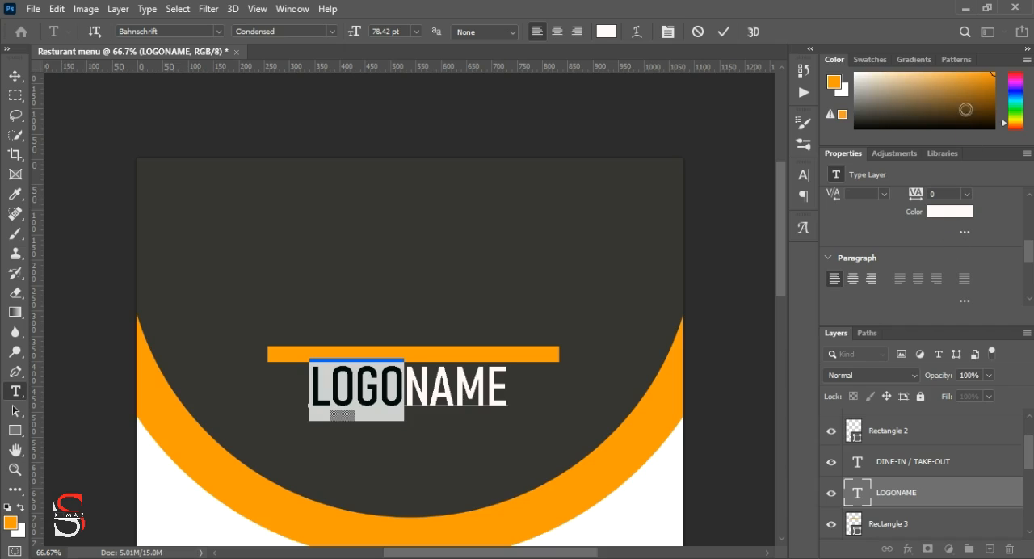
{"action": "left_click", "coordinate": [845, 90]}
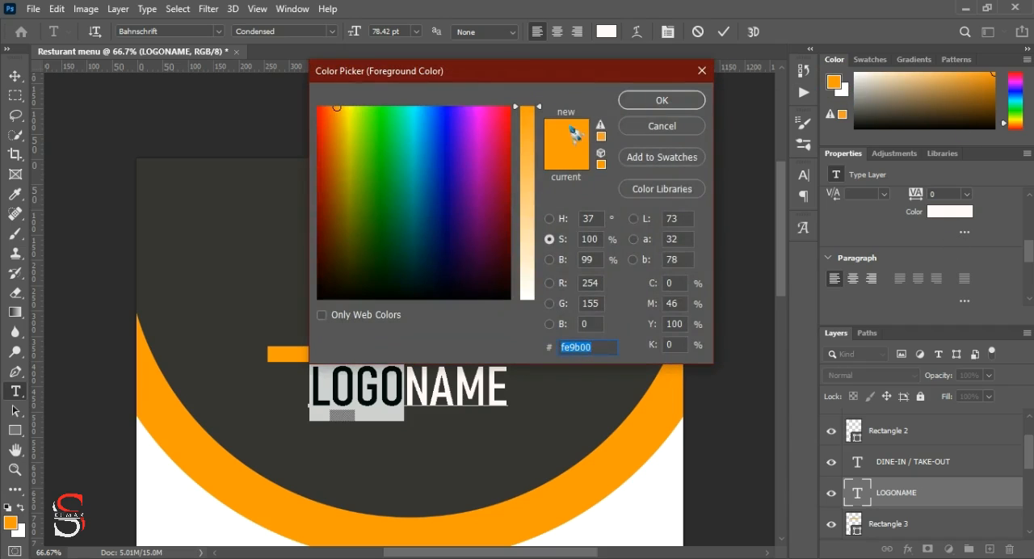
{"action": "left_click", "coordinate": [664, 102]}
{"action": "left_click", "coordinate": [724, 32]}
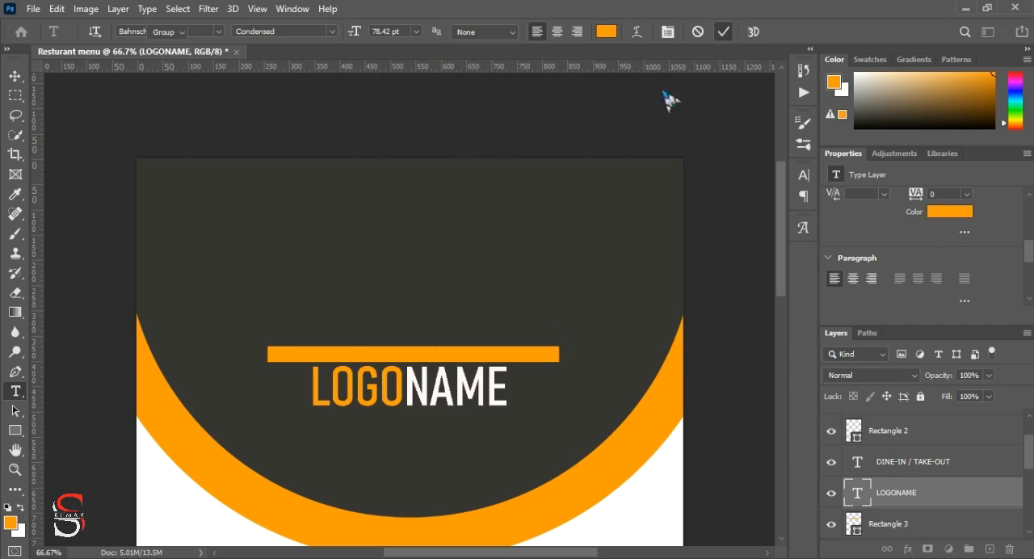
{"action": "key", "text": "v"}
{"action": "scroll", "coordinate": [517, 303], "scroll_direction": "down", "scroll_amount": 3}
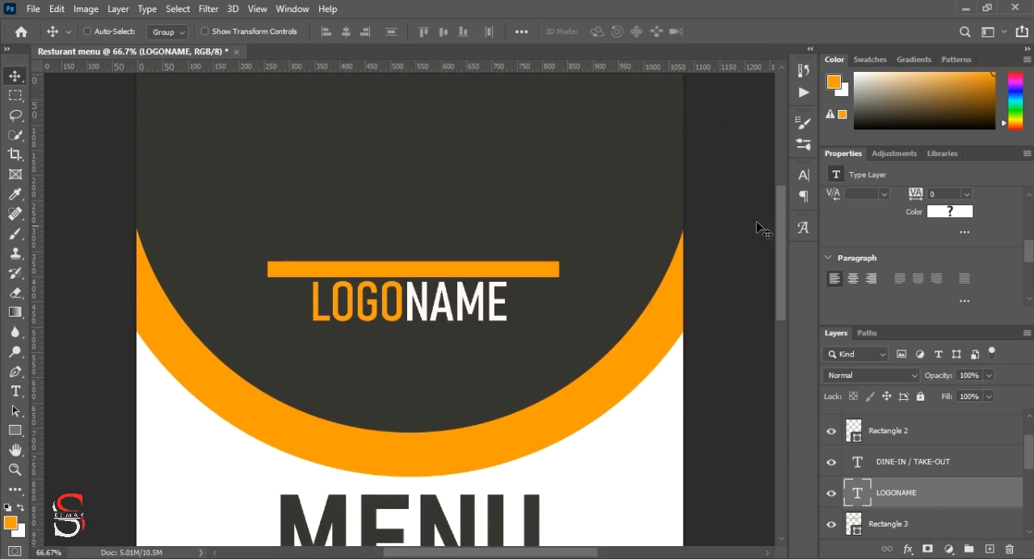
{"action": "scroll", "coordinate": [409, 364], "scroll_direction": "down", "scroll_amount": 1}
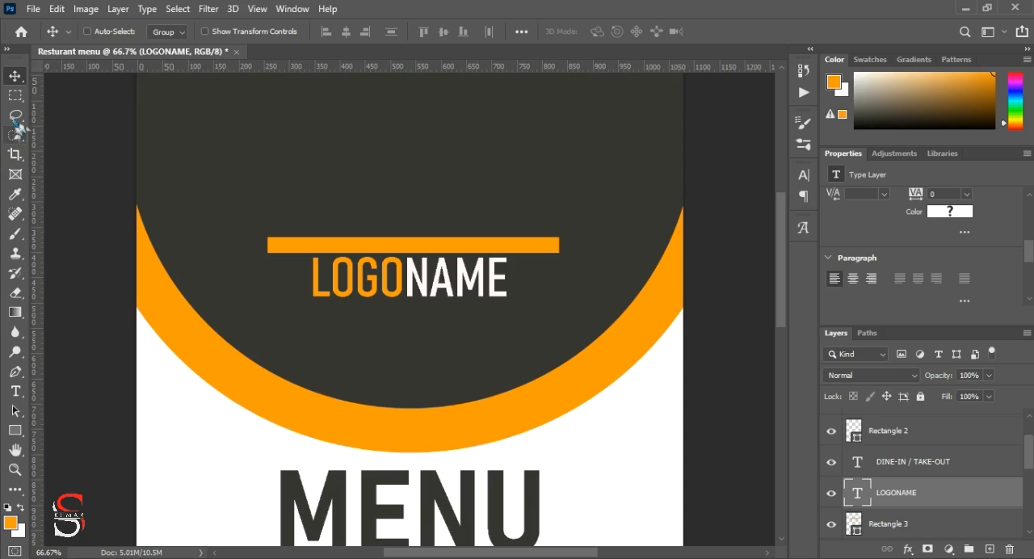
Step: Add the orange text TAGLINE as a new text layer beneath LOGONAME
{"action": "left_click", "coordinate": [16, 392]}
{"action": "left_click", "coordinate": [371, 325]}
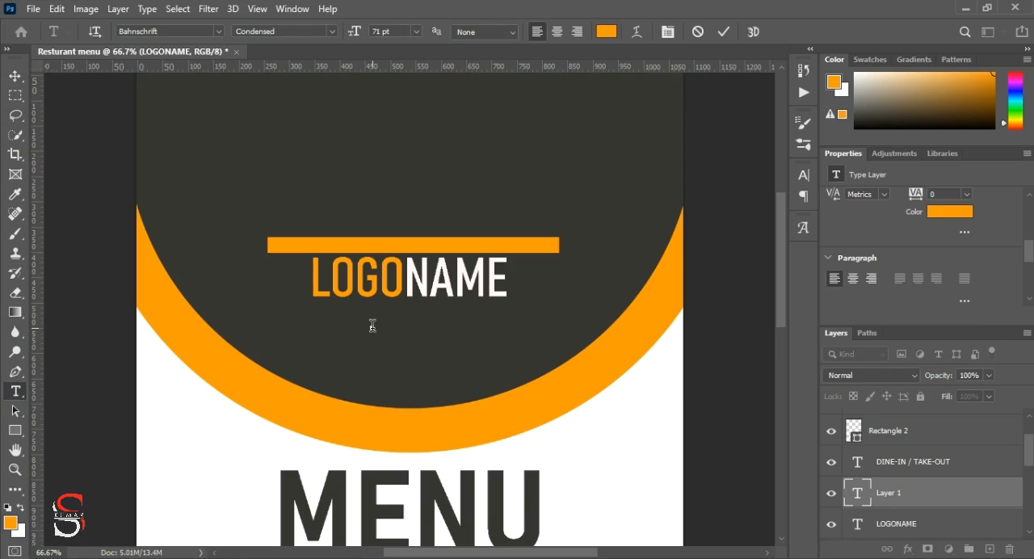
{"action": "type", "text": "TAGLI"}
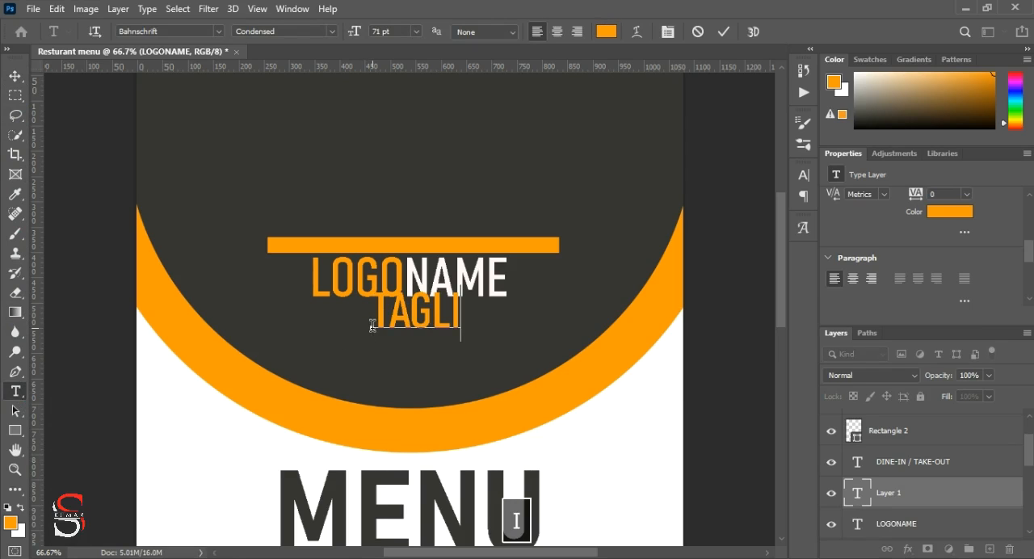
{"action": "type", "text": "NE"}
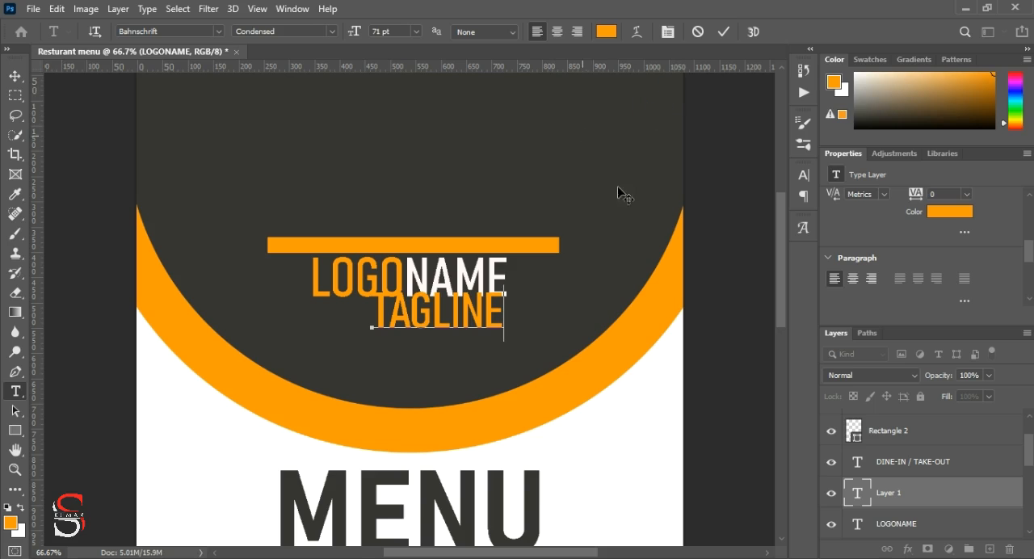
Step: Commit the TAGLINE text, set its size to 31 pt and centre it just beneath LOGONAME
{"action": "scroll", "coordinate": [889, 242], "scroll_direction": "up", "scroll_amount": 3}
{"action": "left_click_drag", "start_coordinate": [834, 227], "coordinate": [819, 231]}
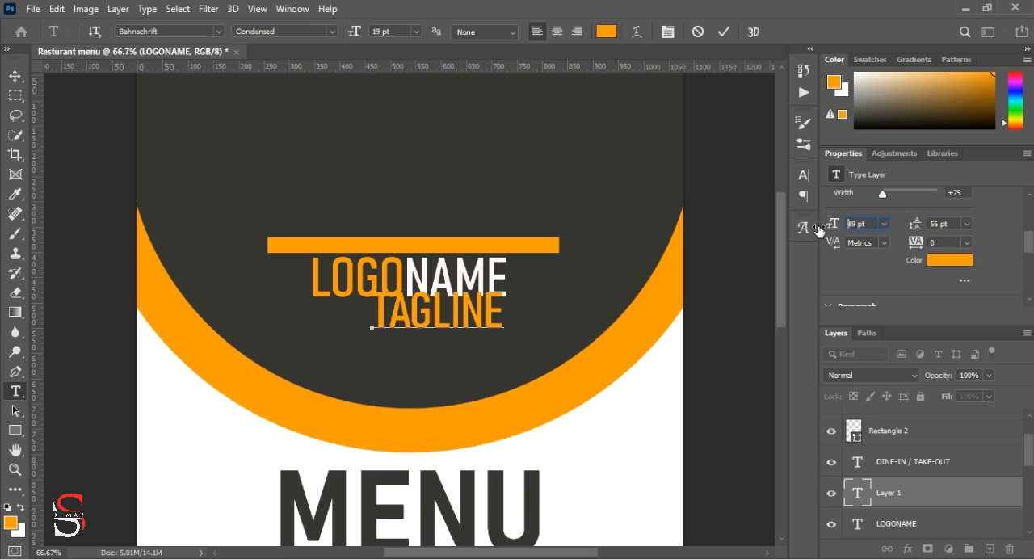
{"action": "left_click", "coordinate": [724, 31]}
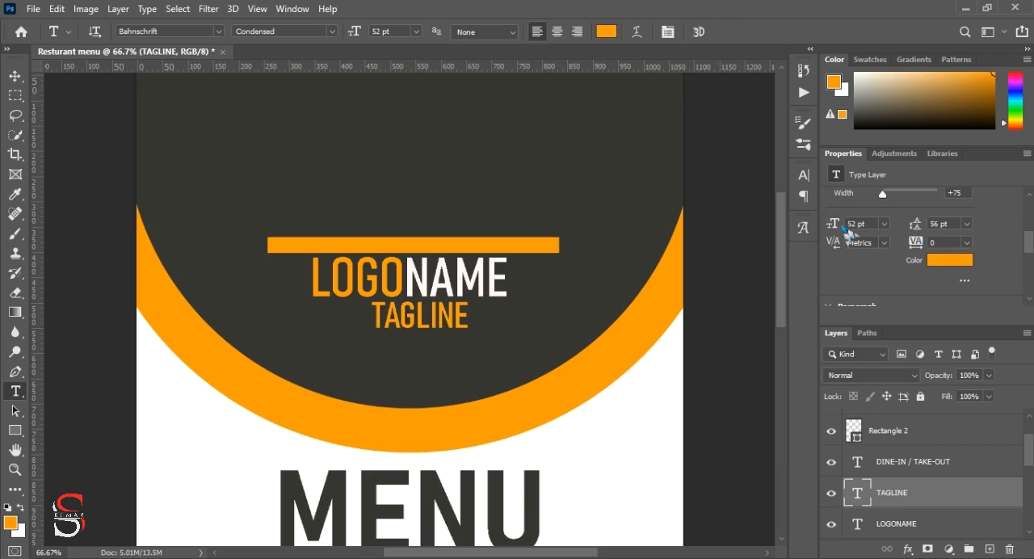
{"action": "left_click_drag", "start_coordinate": [836, 226], "coordinate": [823, 228]}
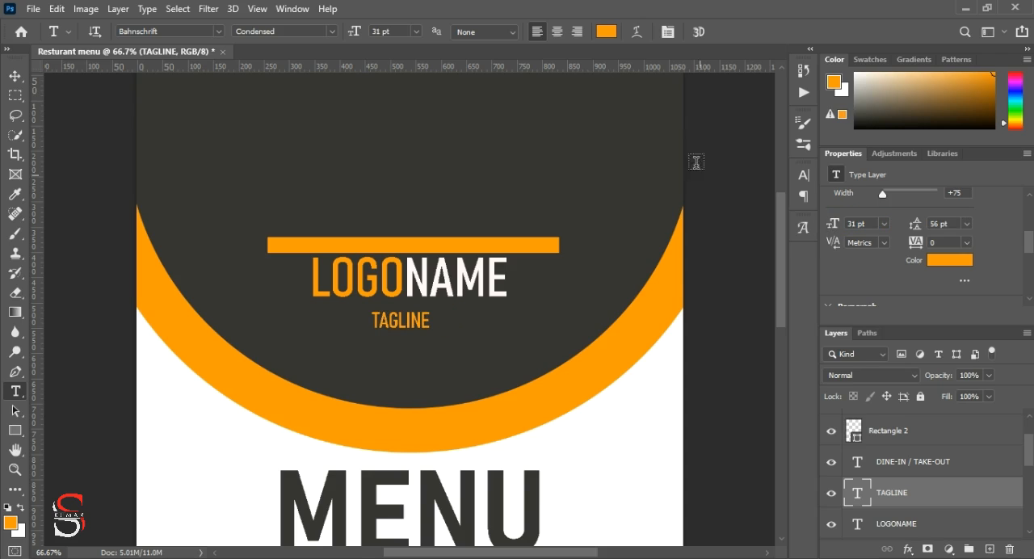
{"action": "left_click", "coordinate": [15, 76]}
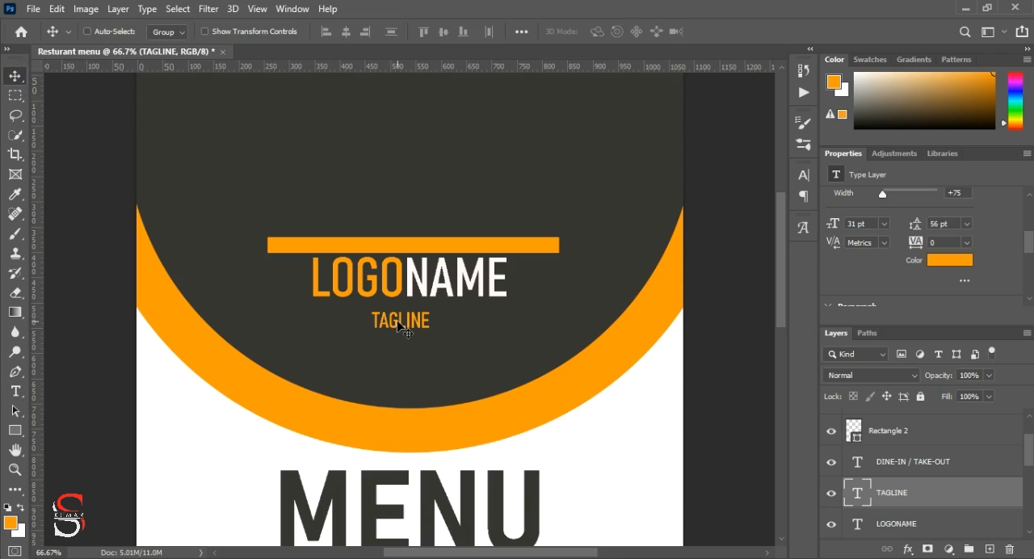
{"action": "left_click_drag", "start_coordinate": [398, 322], "coordinate": [402, 319]}
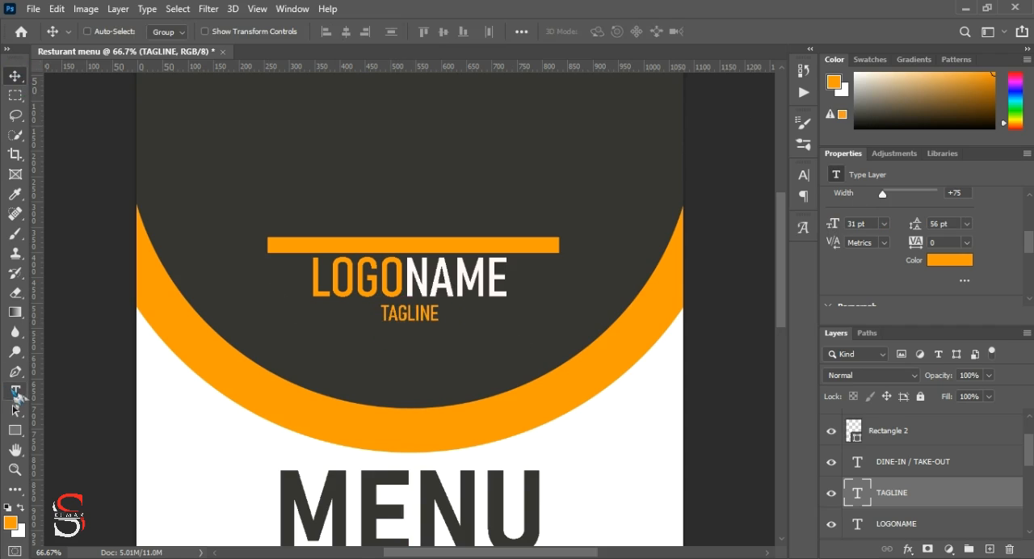
Step: Draw a thin orange line about 209 by 9 px before TAGLINE and duplicate it on the word's other side
{"action": "left_click", "coordinate": [15, 430]}
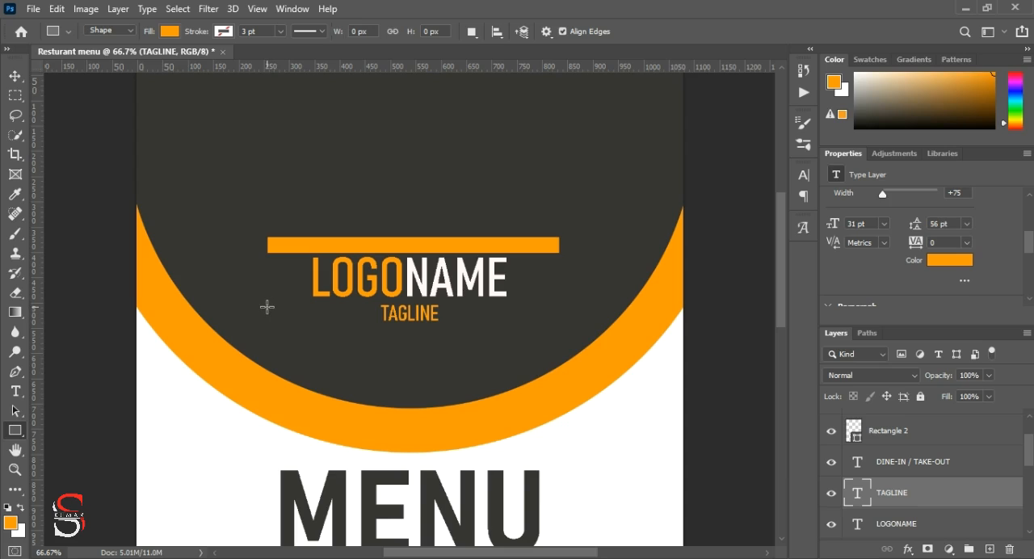
{"action": "left_click_drag", "start_coordinate": [266, 307], "coordinate": [374, 311]}
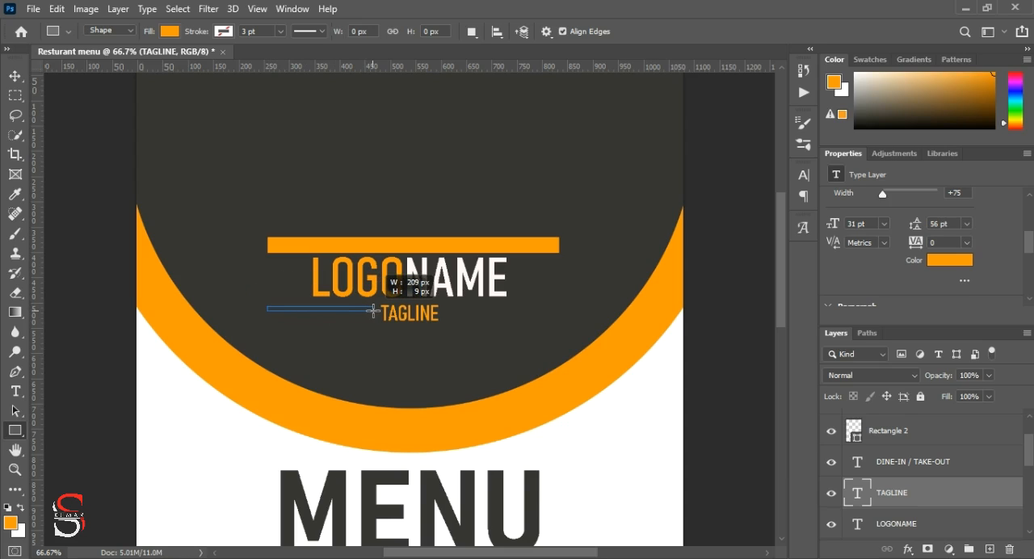
{"action": "left_click_drag", "start_coordinate": [373, 311], "coordinate": [373, 312]}
{"action": "left_click", "coordinate": [16, 75]}
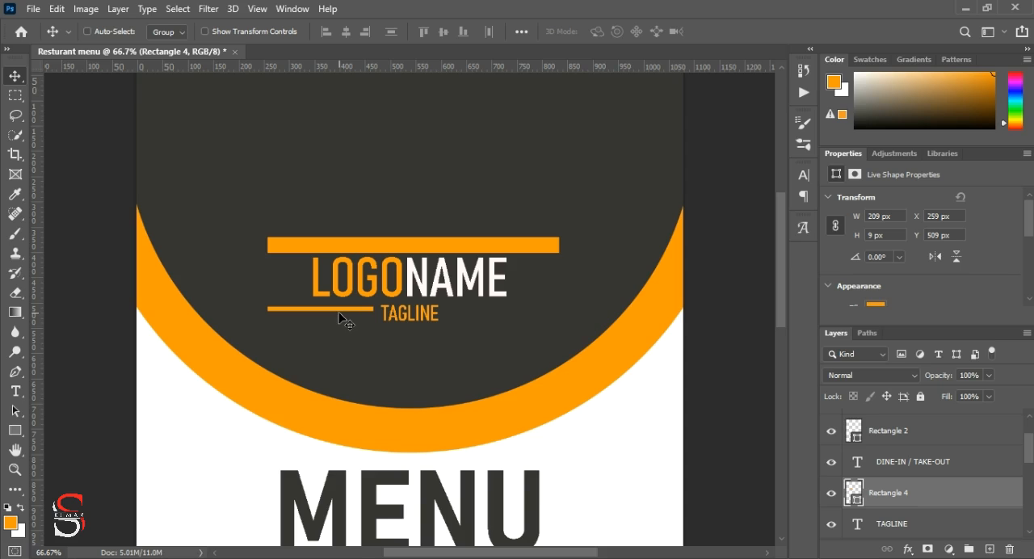
{"action": "left_click_drag", "start_coordinate": [340, 313], "coordinate": [506, 316]}
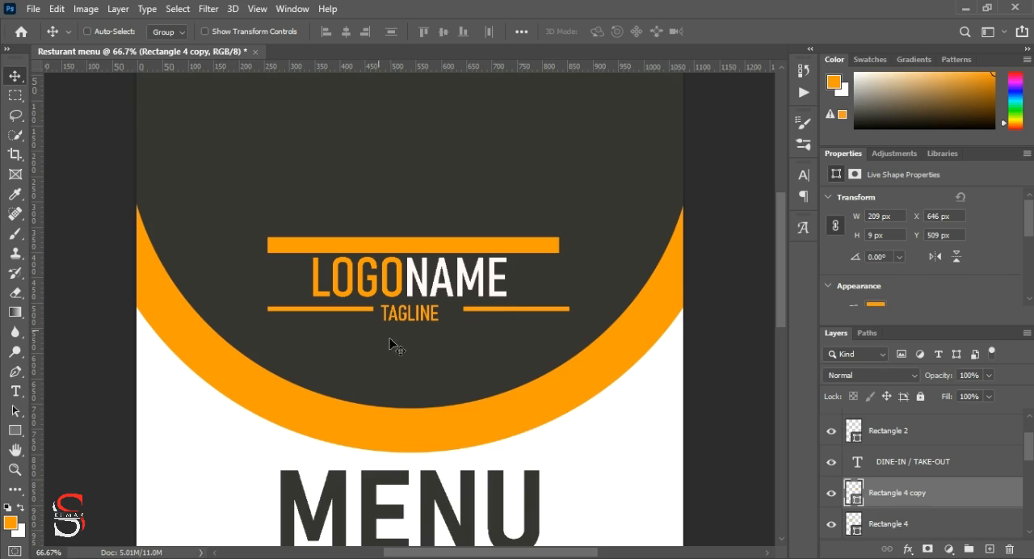
Step: Lower both thin lines to TAGLINE's mid-height and shift the copied line so it ends flush with the orange bar above
{"action": "left_click", "coordinate": [951, 527], "text": "shift"}
{"action": "key", "text": "ctrl+t"}
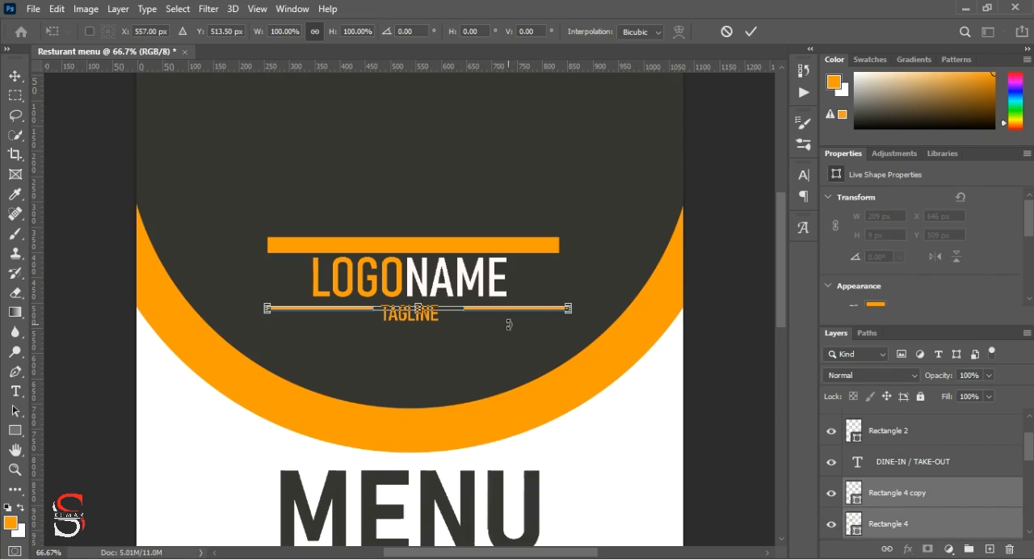
{"action": "left_click_drag", "start_coordinate": [504, 308], "coordinate": [503, 315]}
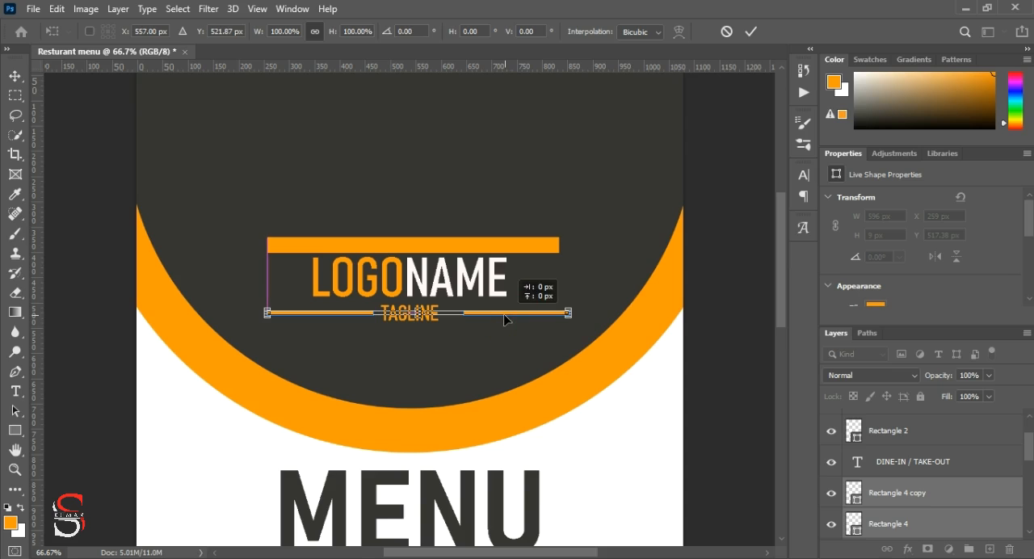
{"action": "left_click", "coordinate": [751, 31]}
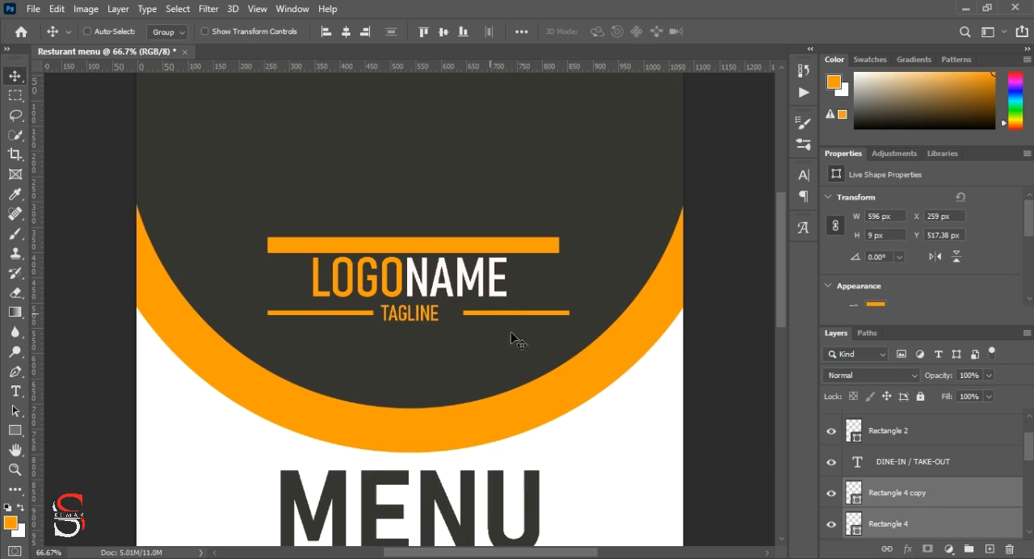
{"action": "left_click", "coordinate": [905, 505]}
{"action": "left_click_drag", "start_coordinate": [495, 317], "coordinate": [486, 321]}
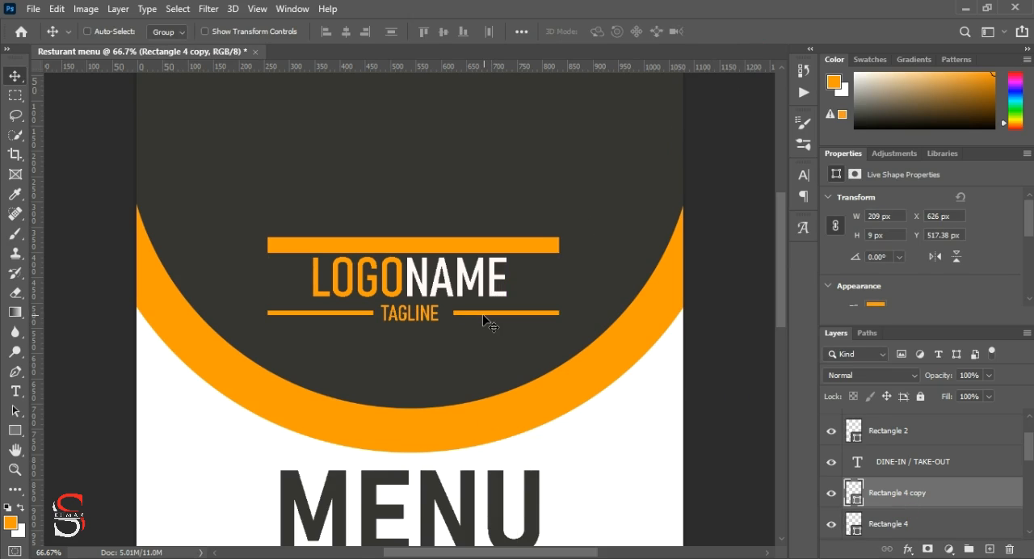
Step: Recolour the TAGLINE text with the off-white fefefe
{"action": "left_click", "coordinate": [434, 317], "text": "ctrl"}
{"action": "scroll", "coordinate": [935, 303], "scroll_direction": "down", "scroll_amount": 4}
{"action": "scroll", "coordinate": [935, 304], "scroll_direction": "down", "scroll_amount": 2}
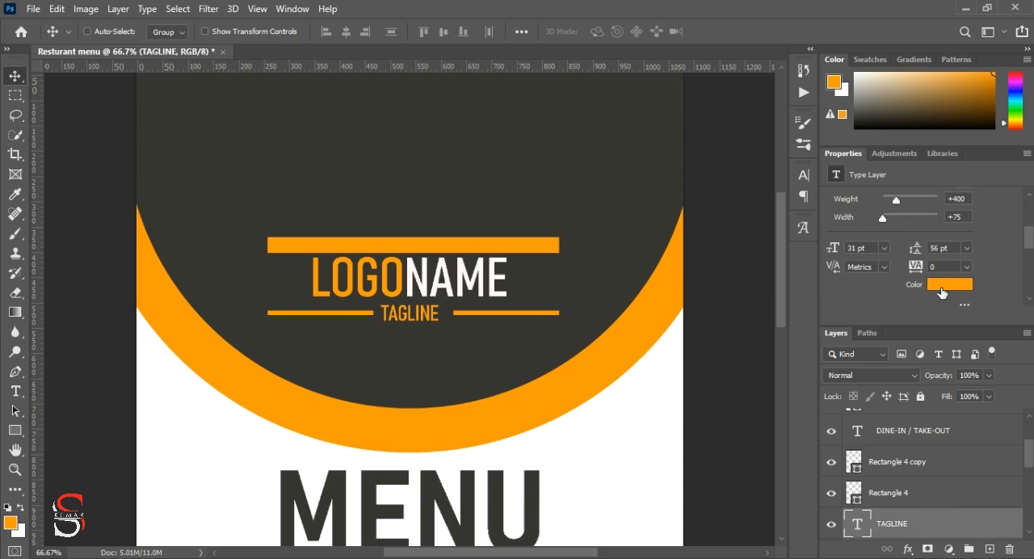
{"action": "left_click", "coordinate": [947, 284]}
{"action": "type", "text": "fef4e4"}
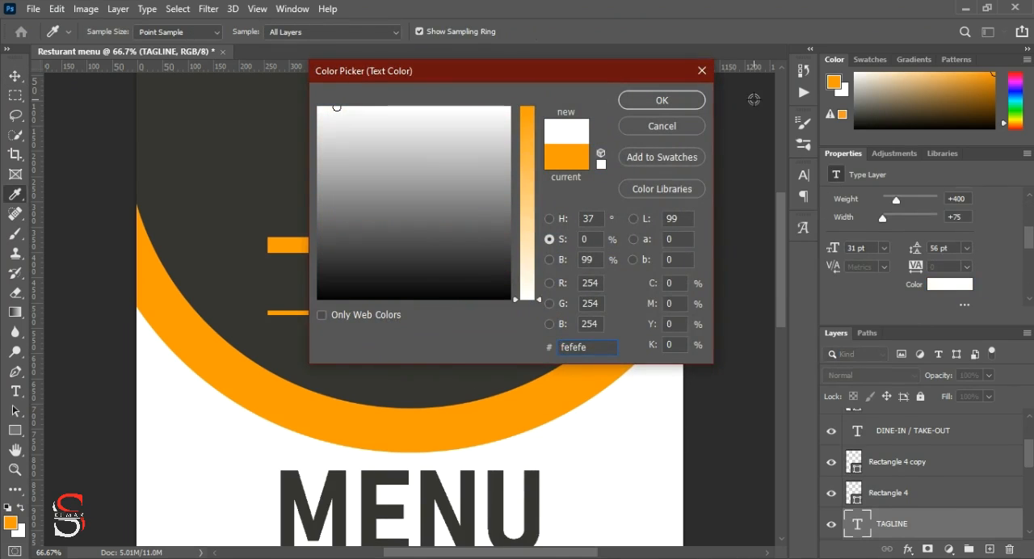
{"action": "left_click", "coordinate": [693, 103]}
{"action": "key", "text": "v"}
Step: Draw a filled circle about 541 px across over the logo text and orange bar
{"action": "scroll", "coordinate": [105, 202], "scroll_direction": "up", "scroll_amount": 3}
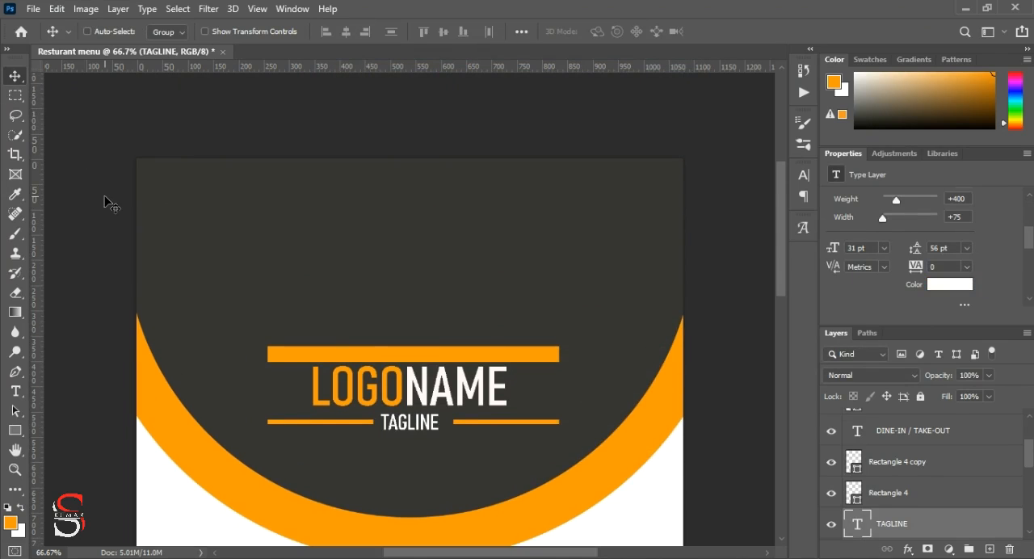
{"action": "left_click", "coordinate": [14, 430]}
{"action": "left_click", "coordinate": [73, 459]}
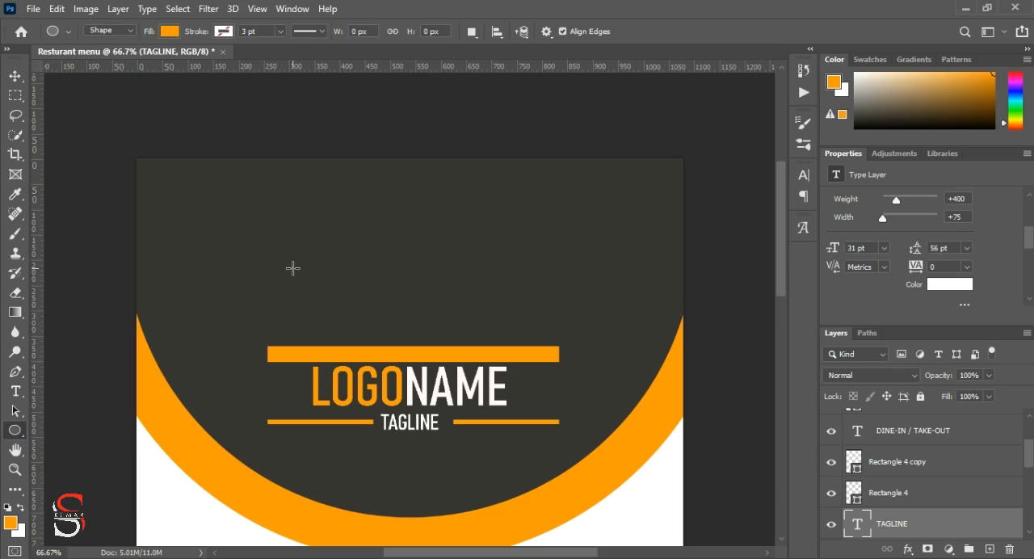
{"action": "left_click_drag", "start_coordinate": [291, 209], "coordinate": [582, 483]}
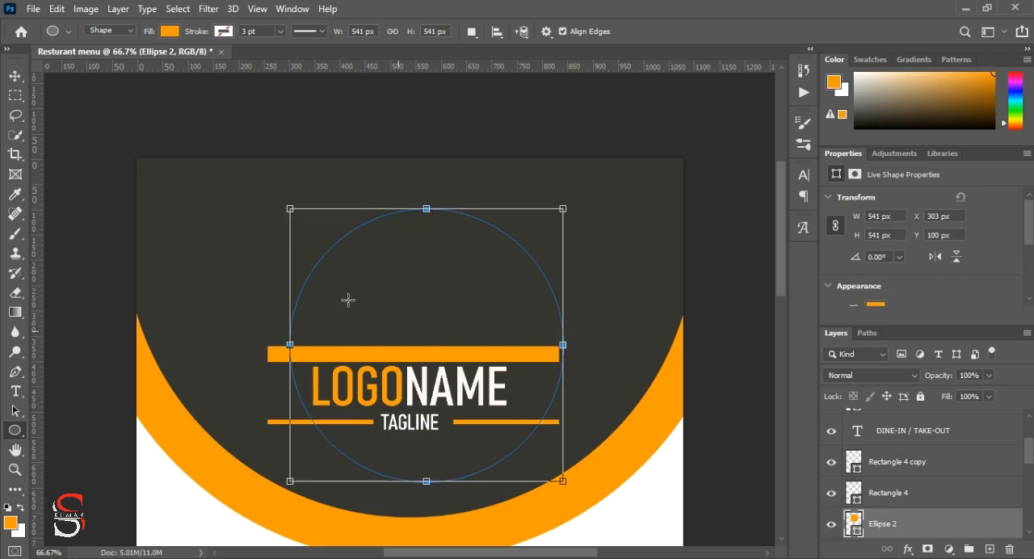
Step: Fill the new circle with white and centre it horizontally on the orange bar
{"action": "left_click", "coordinate": [15, 75]}
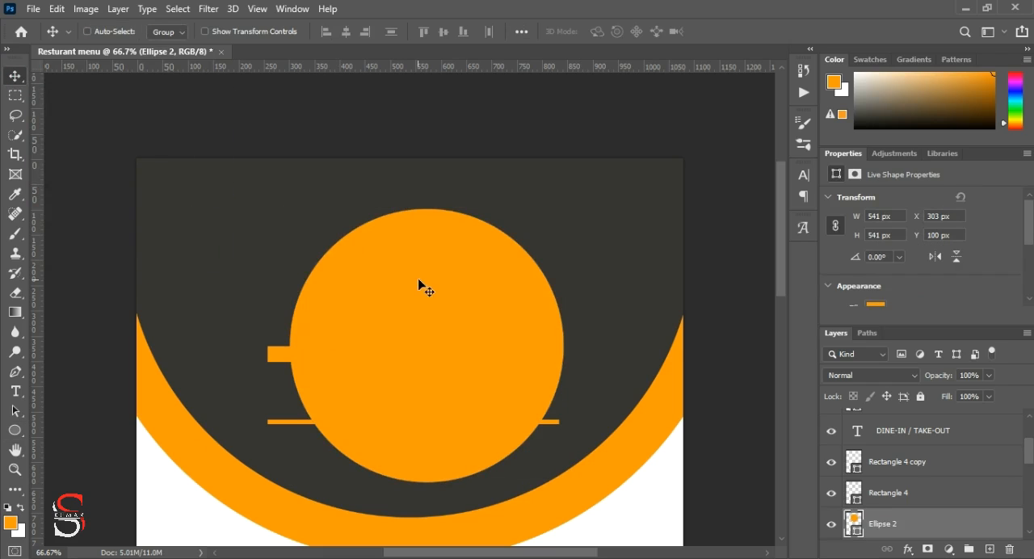
{"action": "scroll", "coordinate": [857, 275], "scroll_direction": "down", "scroll_amount": 1}
{"action": "left_click", "coordinate": [876, 283]}
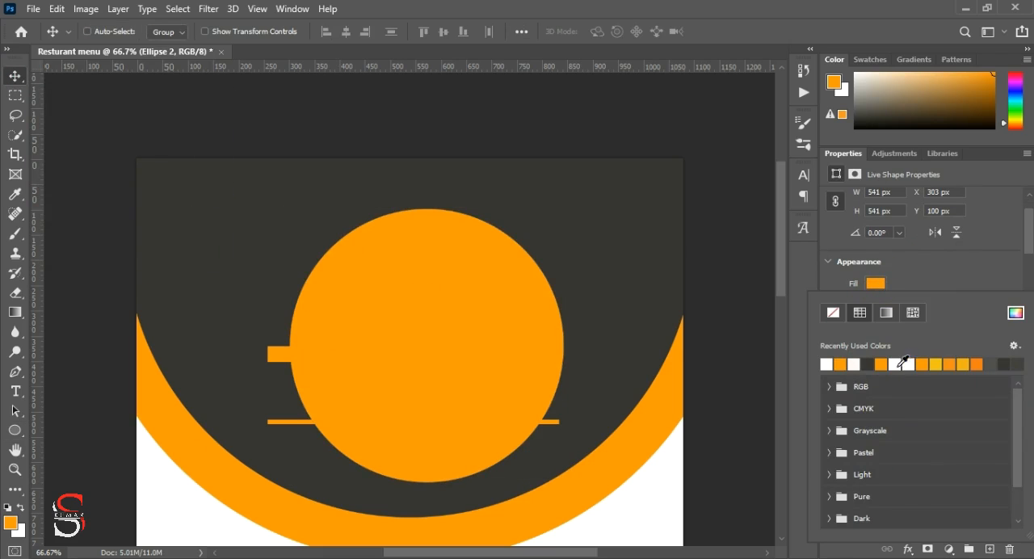
{"action": "left_click", "coordinate": [910, 363]}
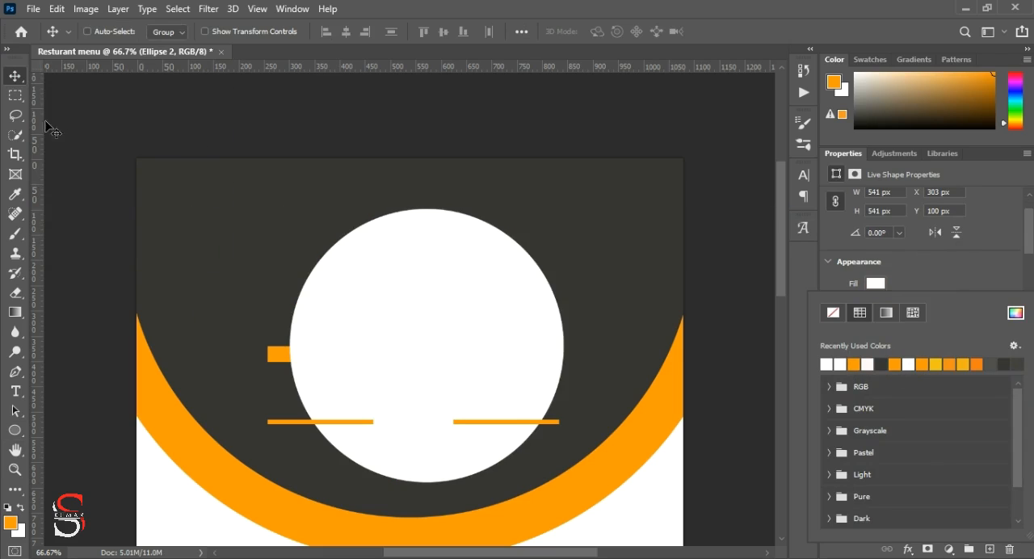
{"action": "mouse_move", "coordinate": [499, 273]}
{"action": "left_mouse_down"}
{"action": "mouse_move", "coordinate": [480, 255]}
{"action": "mouse_move", "coordinate": [481, 267]}
{"action": "left_mouse_up"}
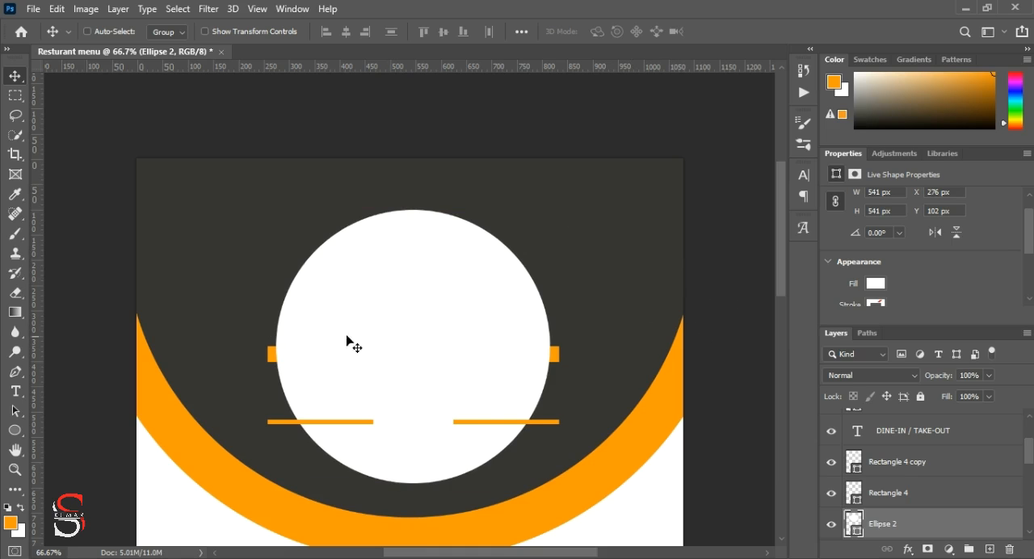
Step: Move the white circle's layer above MENU to the top of the layer stack and add a layer mask to it
{"action": "left_click_drag", "start_coordinate": [933, 525], "coordinate": [919, 419]}
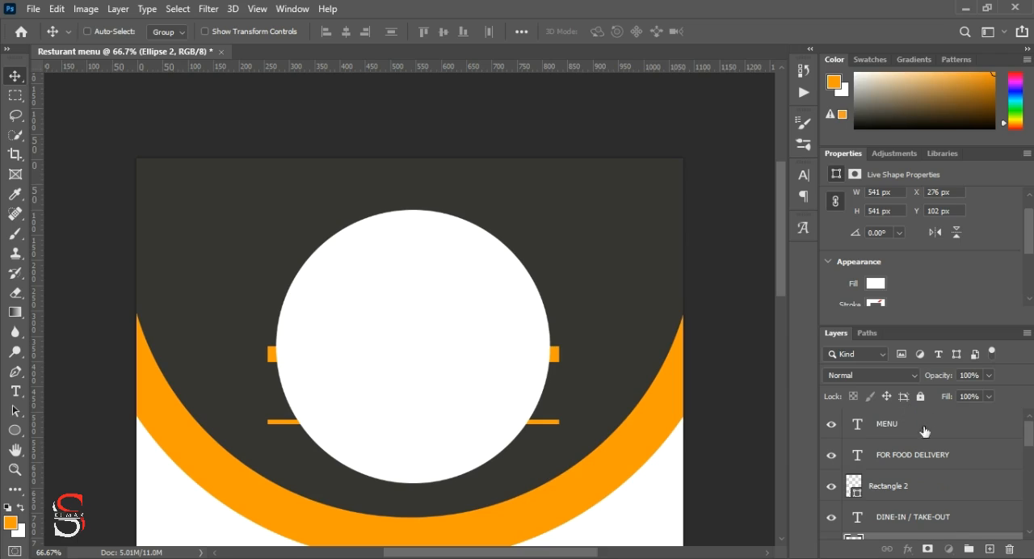
{"action": "left_click_drag", "start_coordinate": [942, 480], "coordinate": [942, 441]}
{"action": "left_click", "coordinate": [930, 551]}
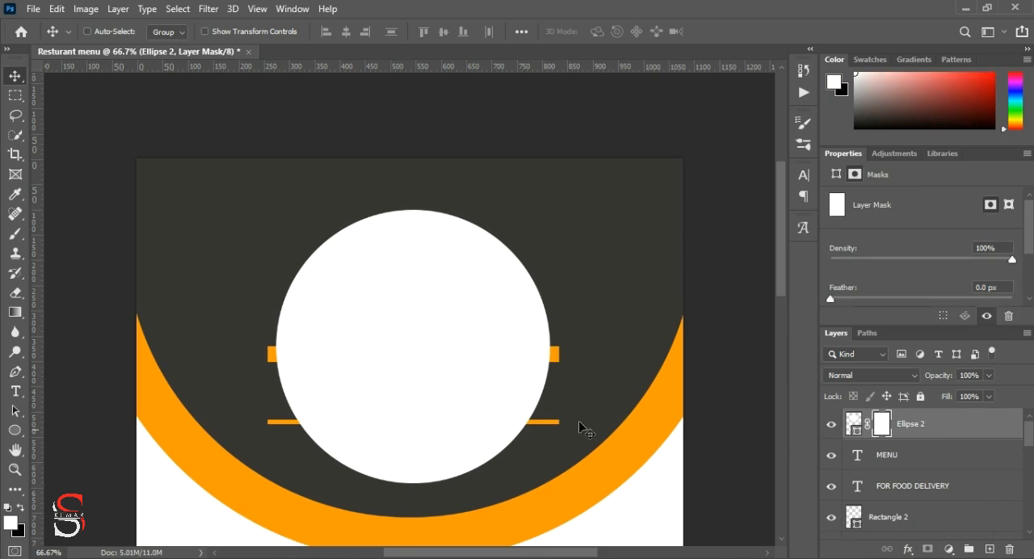
Step: Mask out the white circle's lower half from the orange bar's top edge downward, leaving a dome, and clear the selection
{"action": "left_click", "coordinate": [16, 97]}
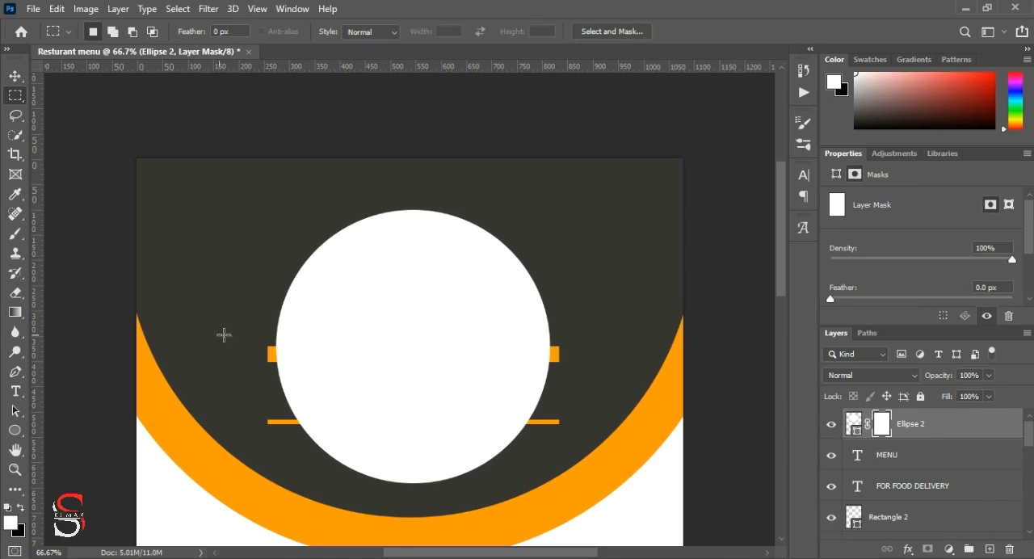
{"action": "key", "text": "ctrl+plus"}
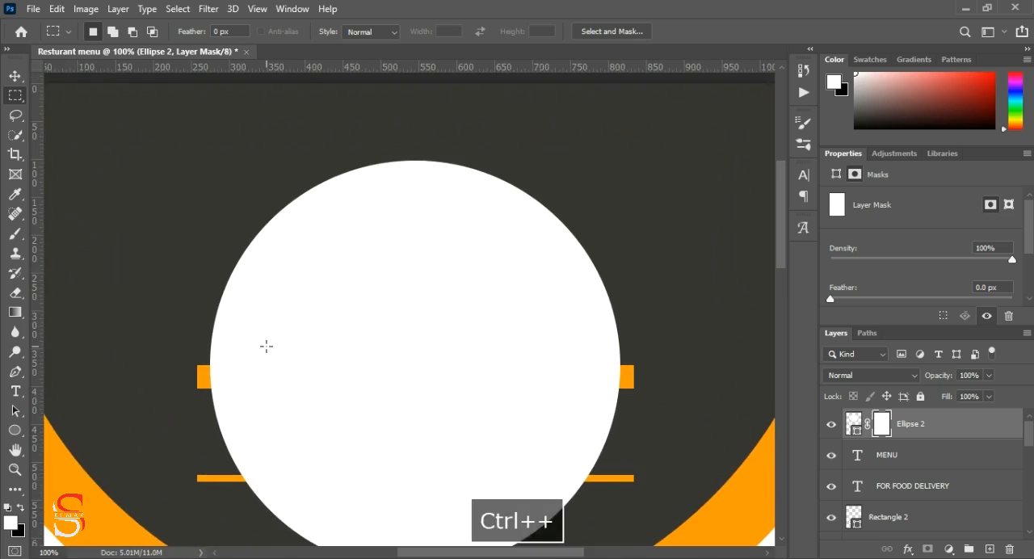
{"action": "left_click_drag", "start_coordinate": [198, 306], "coordinate": [655, 519]}
{"action": "key", "text": "ctrl+BackSpace"}
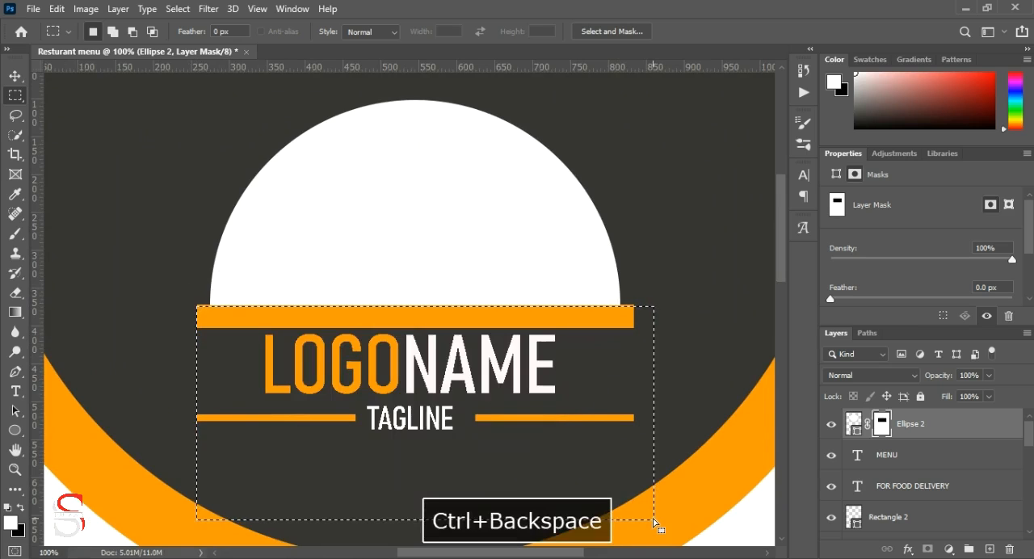
{"action": "key", "text": "ctrl+d"}
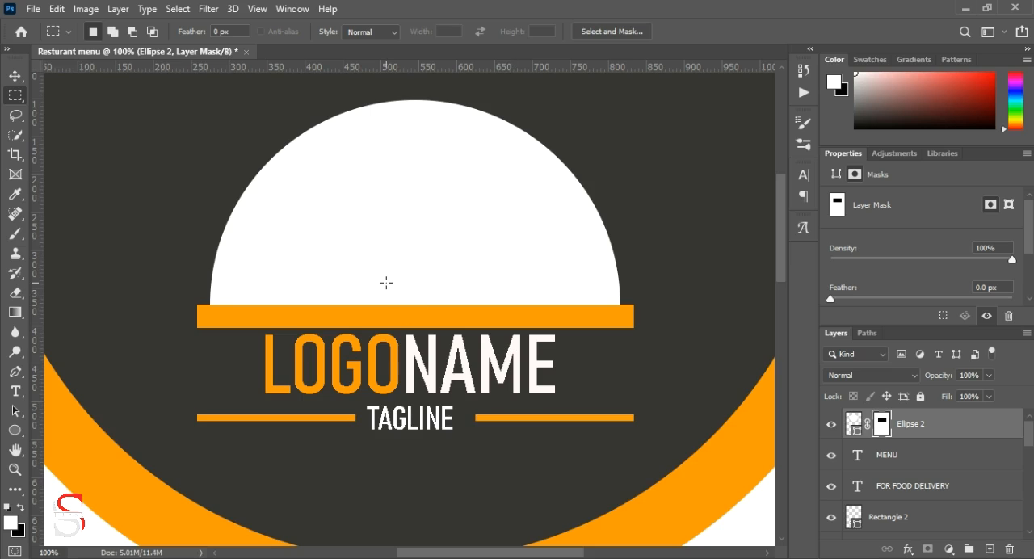
Step: Draw a small white circle about 36 px across just above the dome, on its own shape layer
{"action": "scroll", "coordinate": [386, 282], "scroll_direction": "up", "scroll_amount": 4}
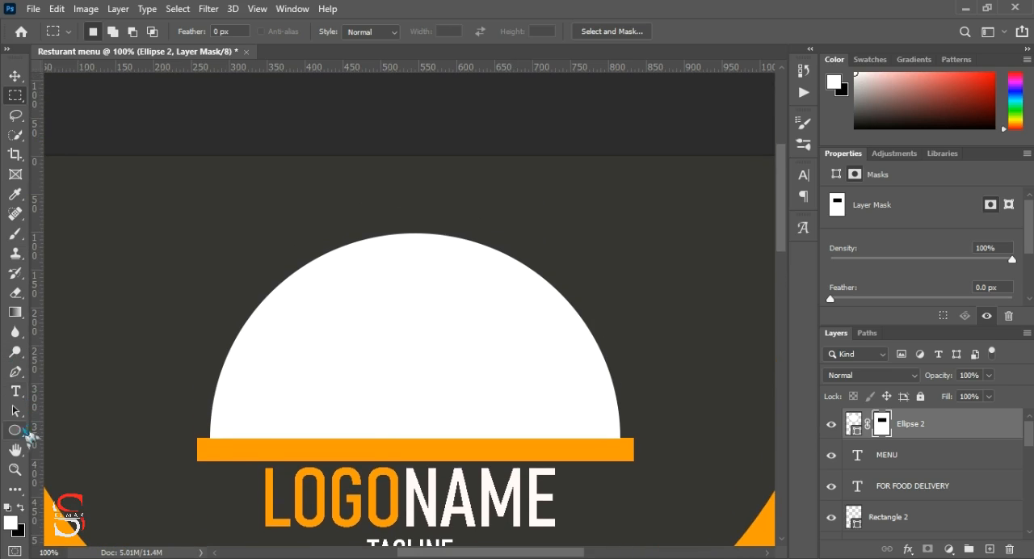
{"action": "left_click", "coordinate": [15, 430]}
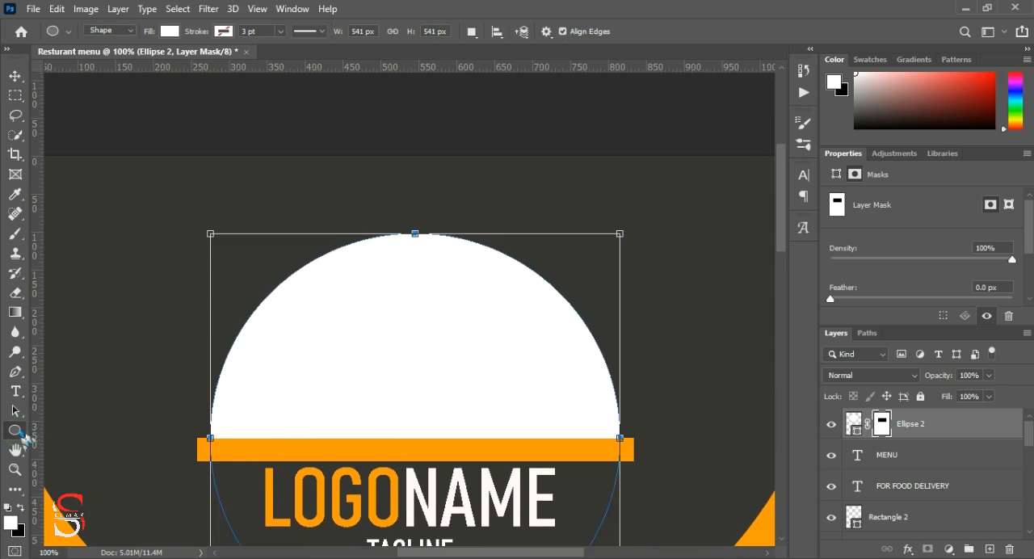
{"action": "left_click", "coordinate": [15, 75]}
{"action": "left_click", "coordinate": [14, 430]}
{"action": "left_click_drag", "start_coordinate": [356, 179], "coordinate": [383, 214]}
Step: Remove the small circle's fill and give it a white stroke of about 7.41 pt
{"action": "scroll", "coordinate": [905, 299], "scroll_direction": "down", "scroll_amount": 3}
{"action": "left_click", "coordinate": [906, 277]}
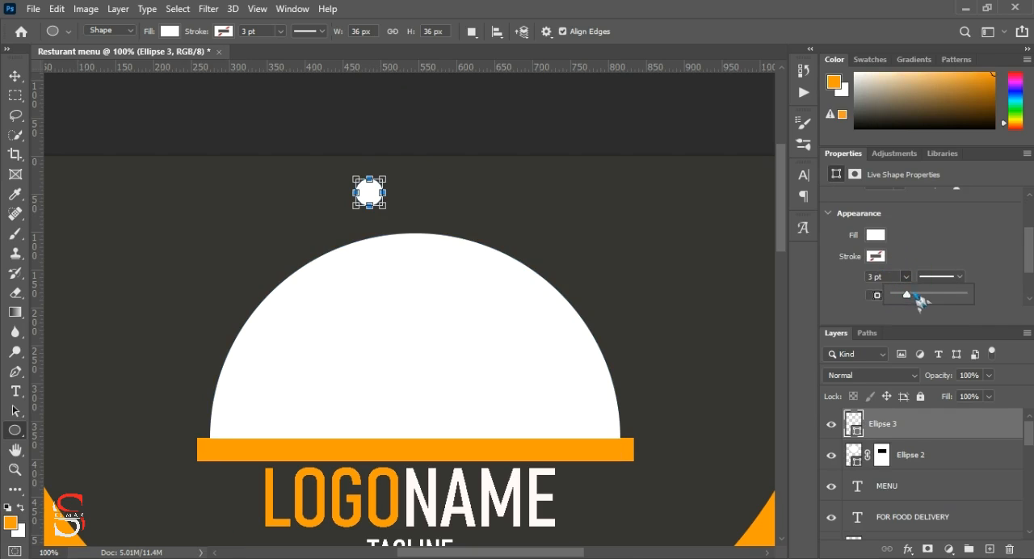
{"action": "left_click_drag", "start_coordinate": [917, 298], "coordinate": [929, 298]}
{"action": "left_click", "coordinate": [876, 257]}
{"action": "left_click", "coordinate": [835, 264]}
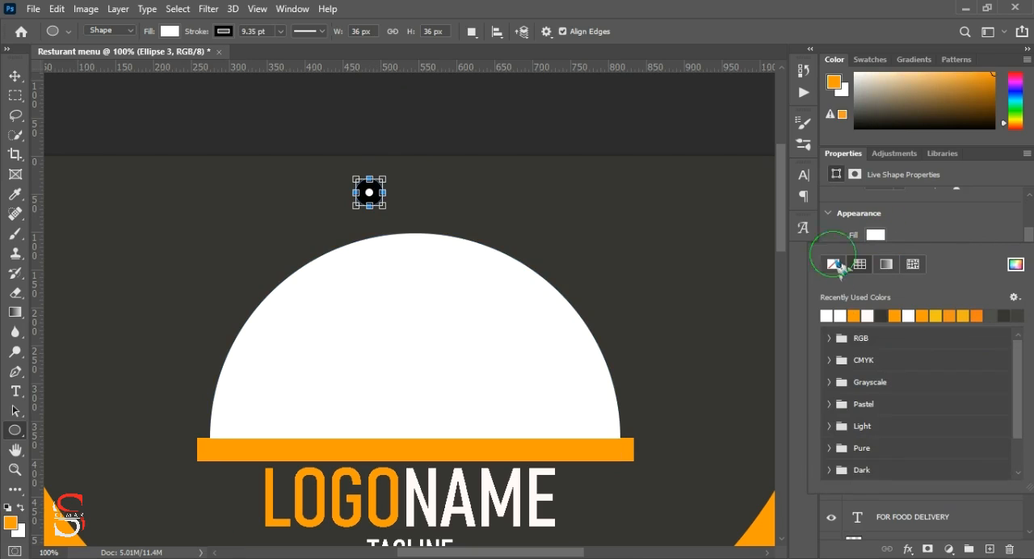
{"action": "left_click", "coordinate": [913, 236]}
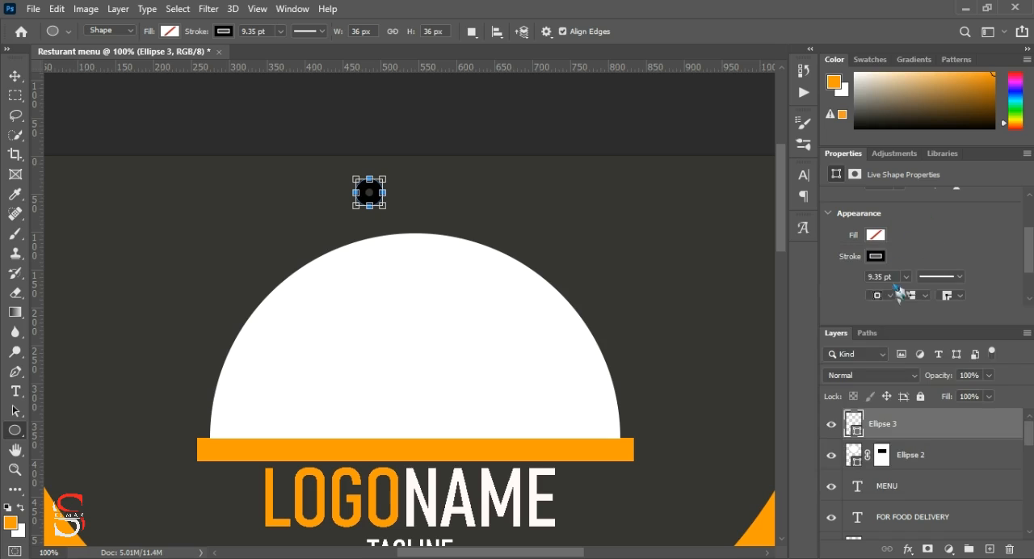
{"action": "scroll", "coordinate": [895, 280], "scroll_direction": "down", "scroll_amount": 1}
{"action": "left_click", "coordinate": [880, 221]}
{"action": "left_click", "coordinate": [841, 301]}
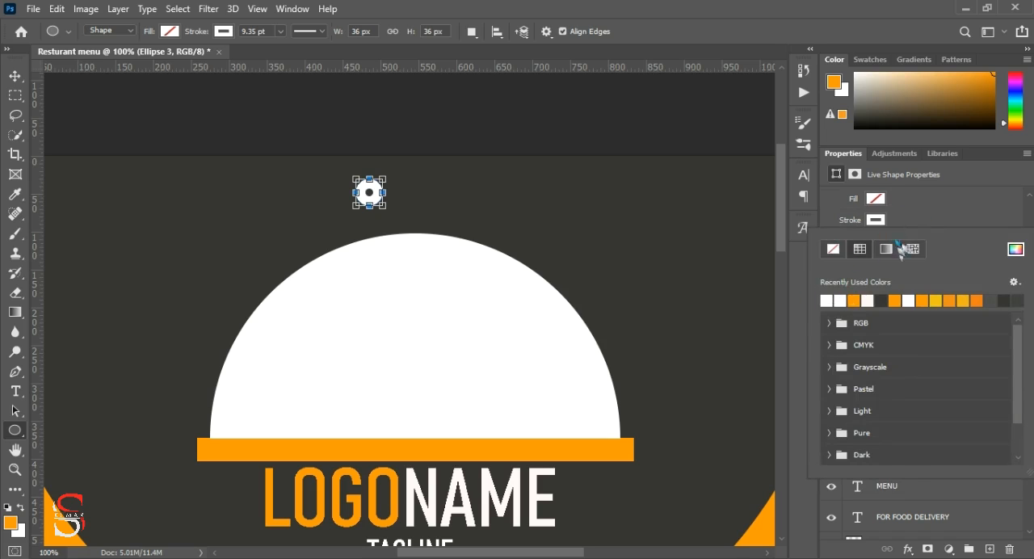
{"action": "left_click", "coordinate": [925, 217]}
{"action": "left_click", "coordinate": [906, 241]}
{"action": "left_click_drag", "start_coordinate": [908, 258], "coordinate": [906, 261]}
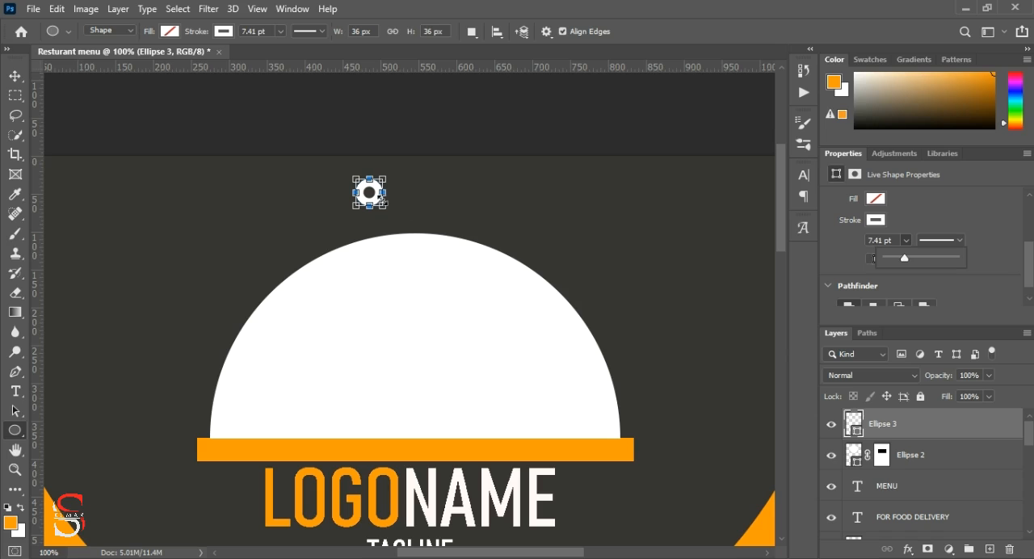
Step: Move the small white ring onto the dome's top centre to form the cloche handle
{"action": "left_click", "coordinate": [14, 76]}
{"action": "left_click_drag", "start_coordinate": [375, 211], "coordinate": [420, 243]}
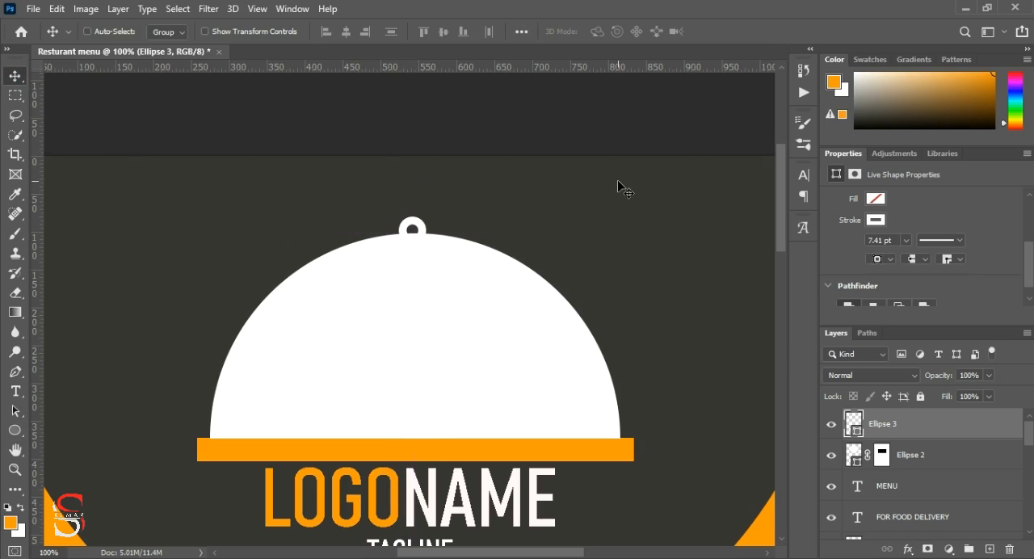
{"action": "key", "text": "Up"}
{"action": "key", "text": "Up"}
{"action": "key", "text": "ctrl+minus"}
{"action": "key", "text": "ctrl+minus"}
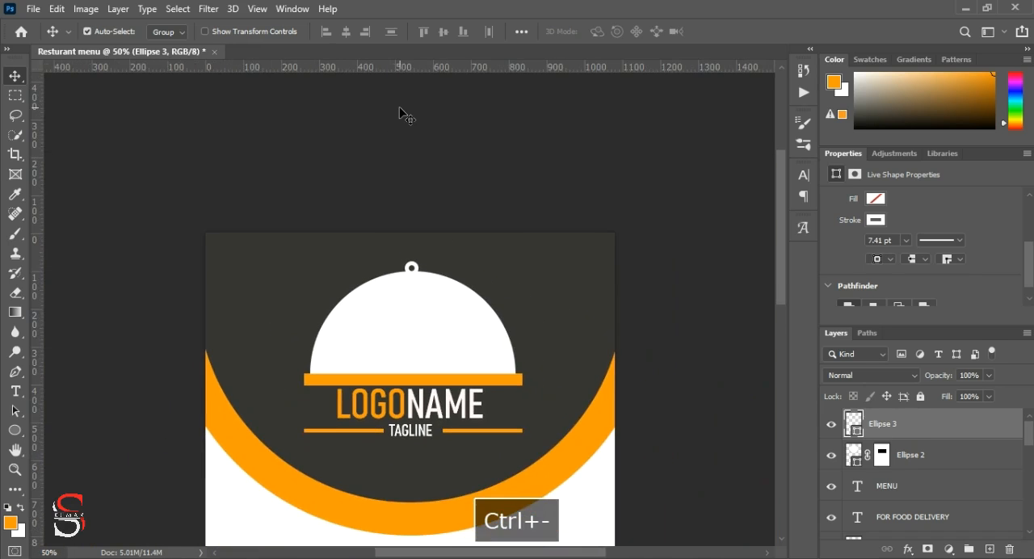
{"action": "scroll", "coordinate": [408, 255], "scroll_direction": "down", "scroll_amount": 5}
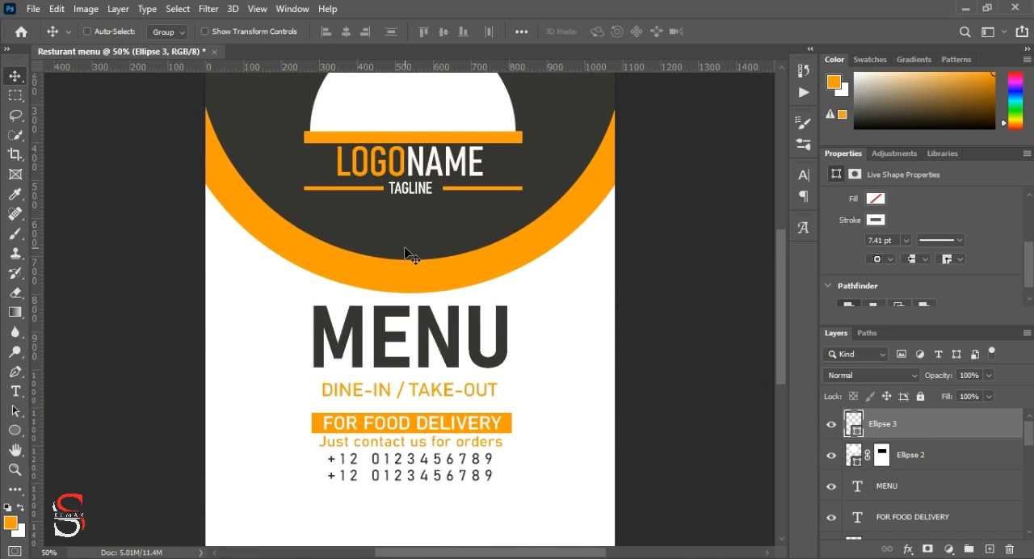
{"action": "scroll", "coordinate": [408, 255], "scroll_direction": "up", "scroll_amount": 2}
{"action": "scroll", "coordinate": [408, 255], "scroll_direction": "up", "scroll_amount": 4}
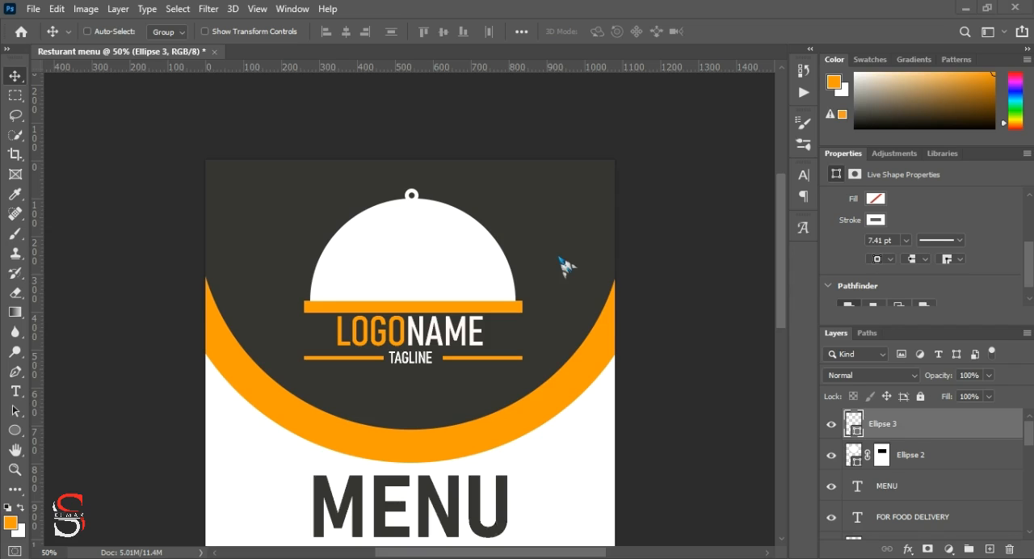
Step: Open the image vippng.com-cooking-utensils-png-780177.png from the Downloads folder
{"action": "left_click", "coordinate": [33, 9]}
{"action": "left_click", "coordinate": [51, 40]}
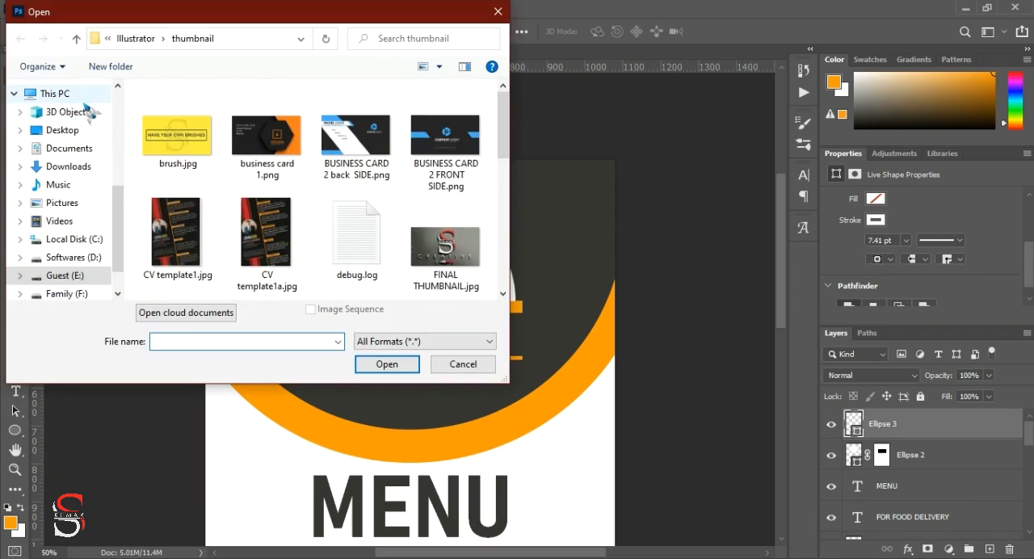
{"action": "scroll", "coordinate": [57, 113], "scroll_direction": "up", "scroll_amount": 1}
{"action": "left_click", "coordinate": [78, 155]}
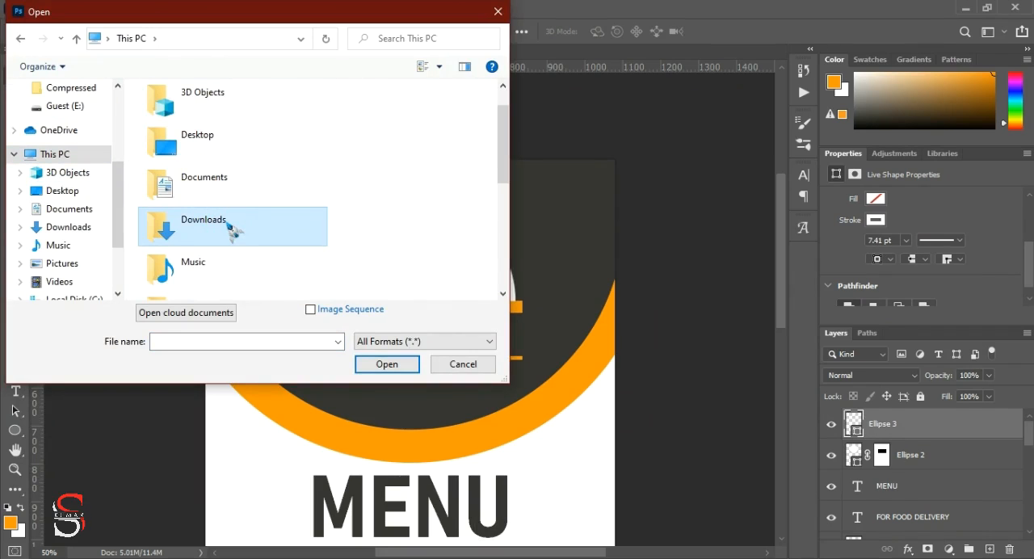
{"action": "double_click", "coordinate": [229, 225]}
{"action": "double_click", "coordinate": [290, 160]}
{"action": "scroll", "coordinate": [210, 147], "scroll_direction": "down", "scroll_amount": 3}
{"action": "scroll", "coordinate": [279, 154], "scroll_direction": "down", "scroll_amount": 5}
{"action": "left_click", "coordinate": [353, 244]}
{"action": "left_click", "coordinate": [379, 363]}
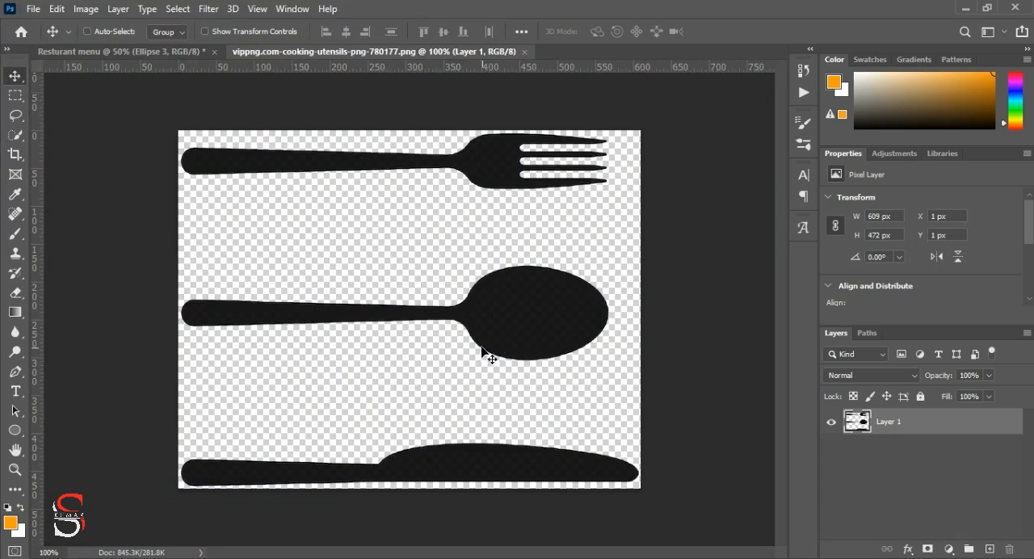
Step: Rotate the utensils image's canvas 90° counter clockwise so the fork, spoon and knife stand upright
{"action": "left_click", "coordinate": [85, 8]}
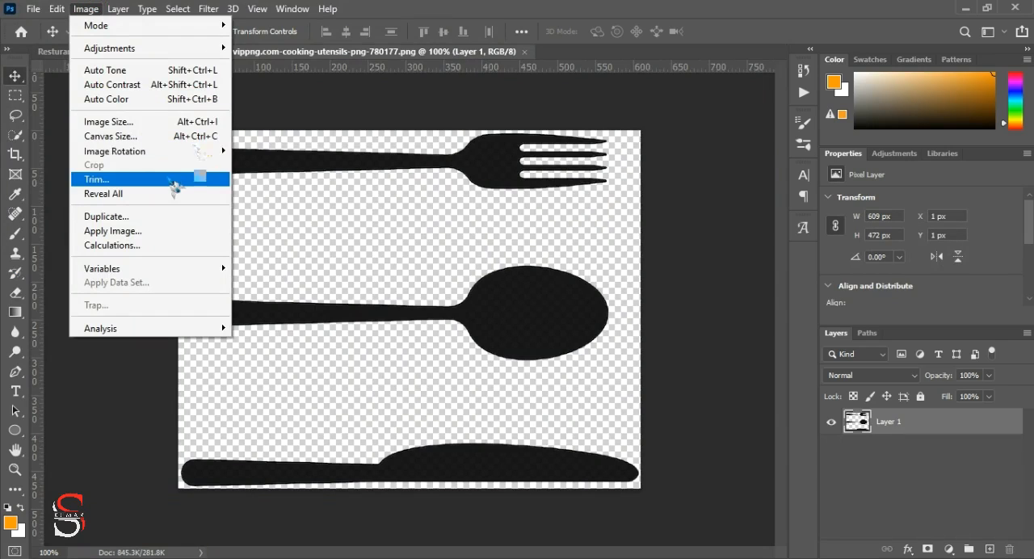
{"action": "mouse_move", "coordinate": [161, 151]}
{"action": "left_click", "coordinate": [267, 176]}
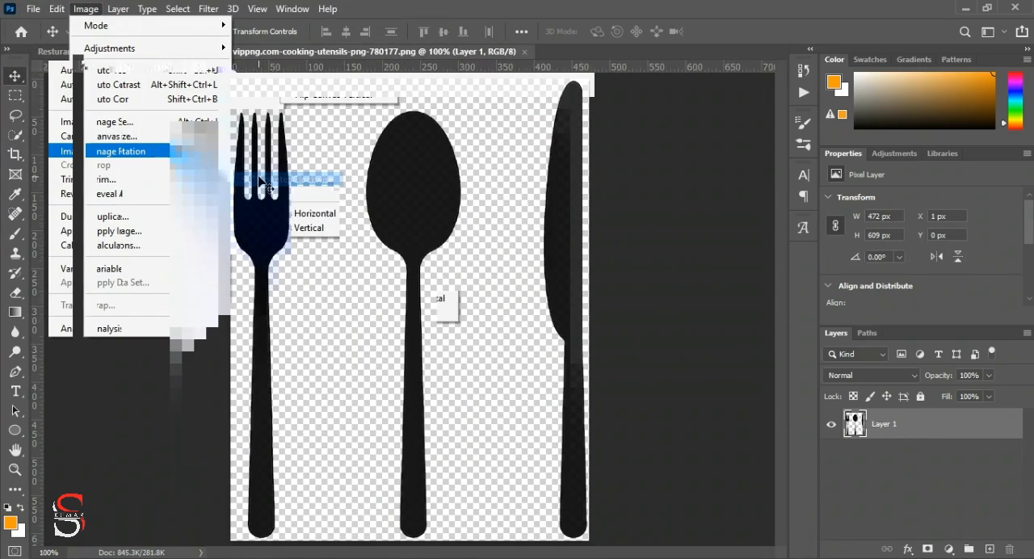
Step: Copy the utensils into the menu document as a smart object, scaled to 52.61% with the spoon centred on the dome
{"action": "left_click_drag", "start_coordinate": [396, 196], "coordinate": [419, 194]}
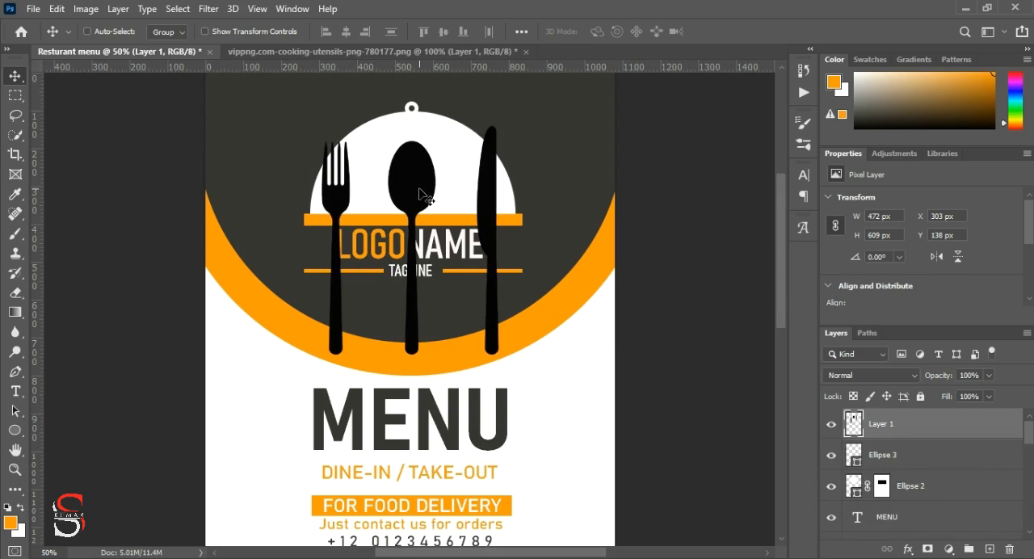
{"action": "key", "text": "ctrl"}
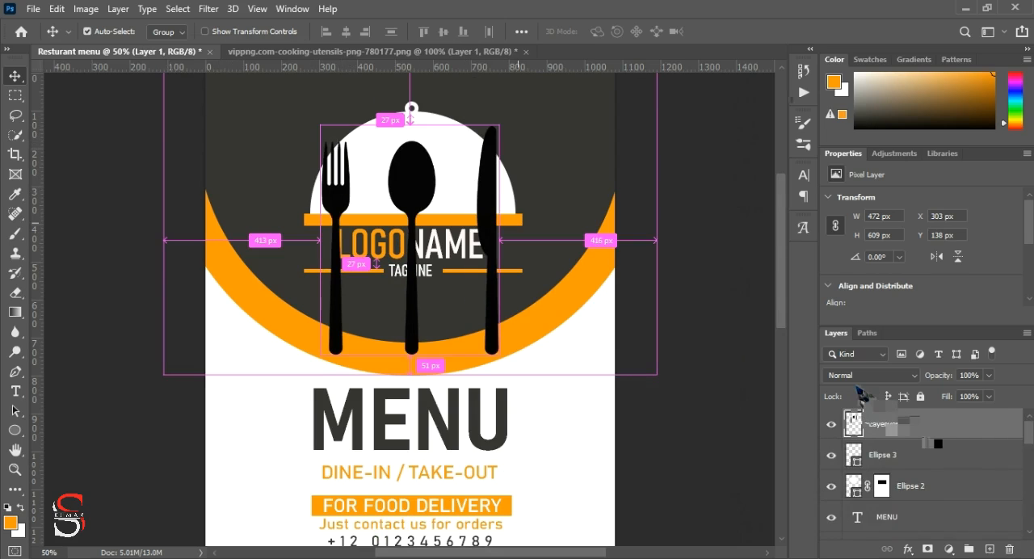
{"action": "key", "text": "ctrl+t"}
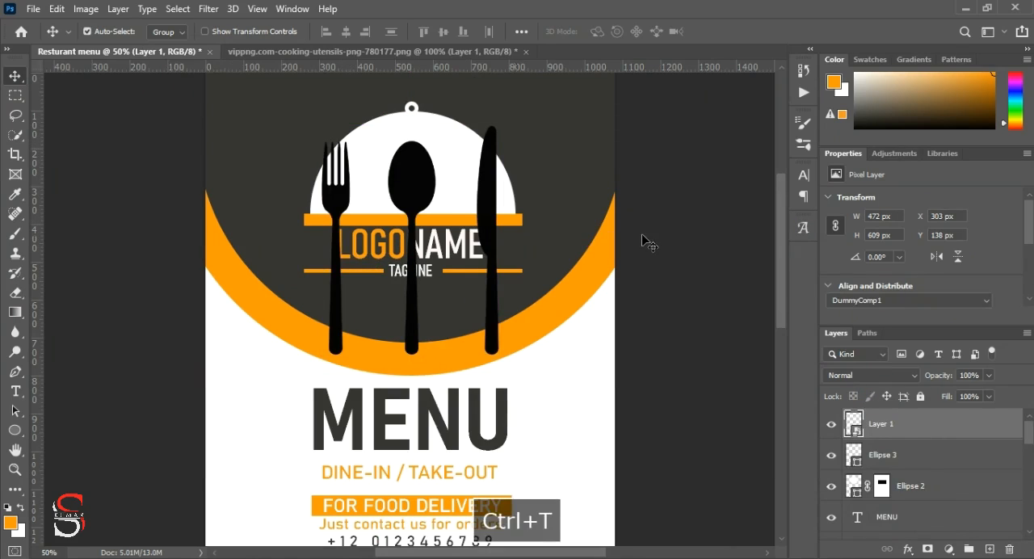
{"action": "left_click_drag", "start_coordinate": [499, 355], "coordinate": [413, 245]}
{"action": "left_click_drag", "start_coordinate": [379, 155], "coordinate": [406, 172]}
{"action": "key", "text": "ctrl+plus"}
{"action": "key", "text": "ctrl+plus"}
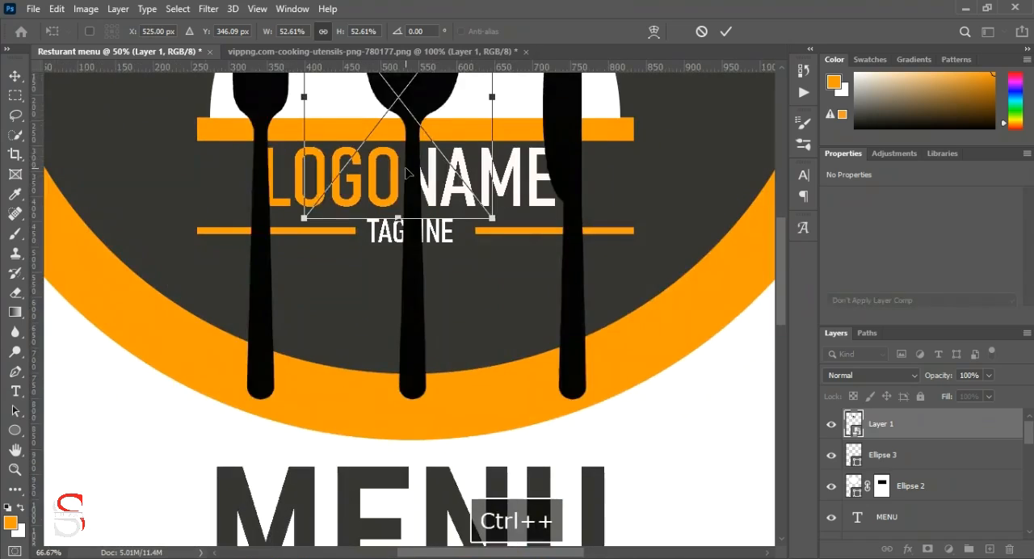
{"action": "scroll", "coordinate": [405, 167], "scroll_direction": "up", "scroll_amount": 3}
{"action": "left_click_drag", "start_coordinate": [394, 188], "coordinate": [408, 192]}
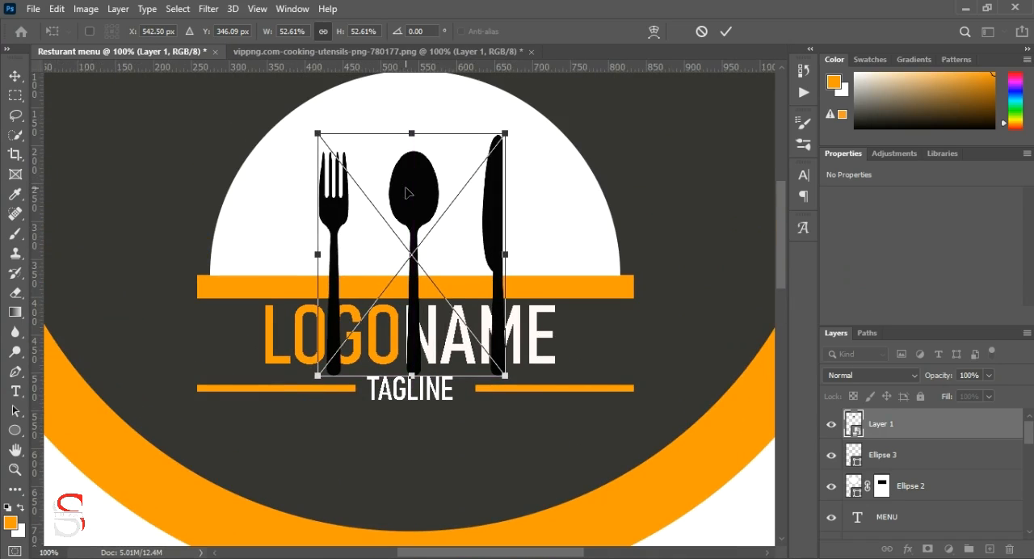
Step: Enlarge the utensils to 66.24%, recentre them on the dome and hide their layer
{"action": "key", "text": "ctrl+minus"}
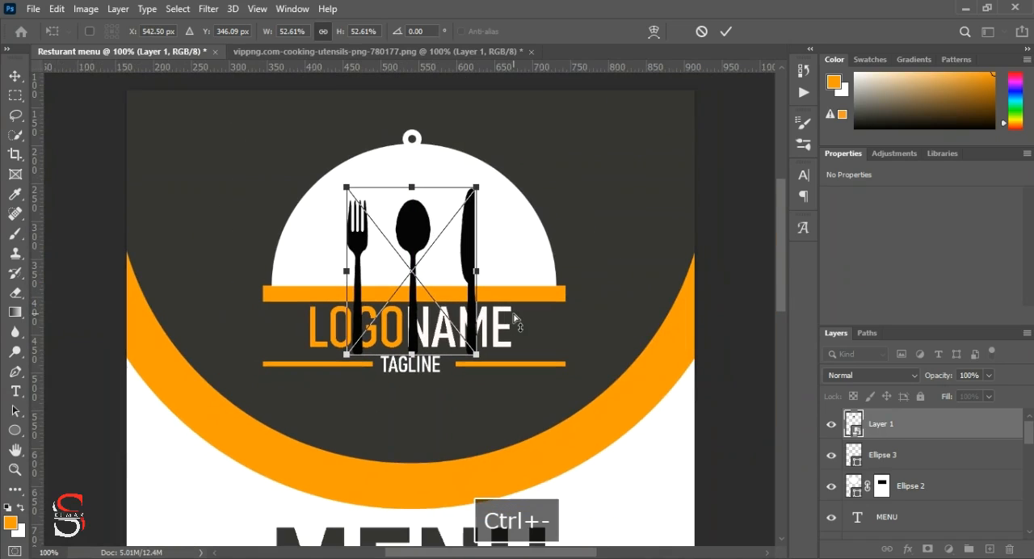
{"action": "key", "text": "ctrl+minus"}
{"action": "left_click_drag", "start_coordinate": [457, 341], "coordinate": [479, 358]}
{"action": "left_click_drag", "start_coordinate": [428, 261], "coordinate": [416, 254]}
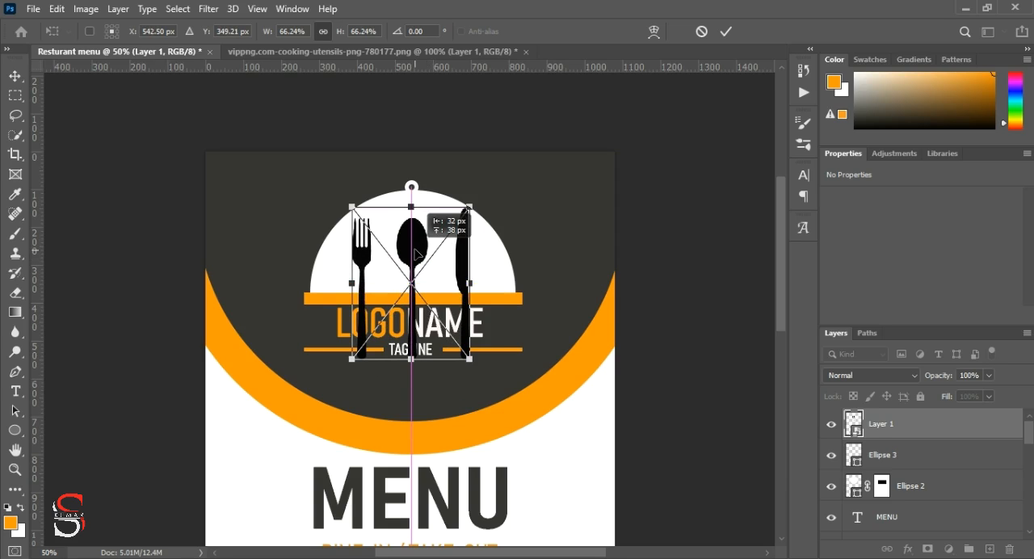
{"action": "left_click_drag", "start_coordinate": [416, 254], "coordinate": [416, 254]}
{"action": "key", "text": "Return"}
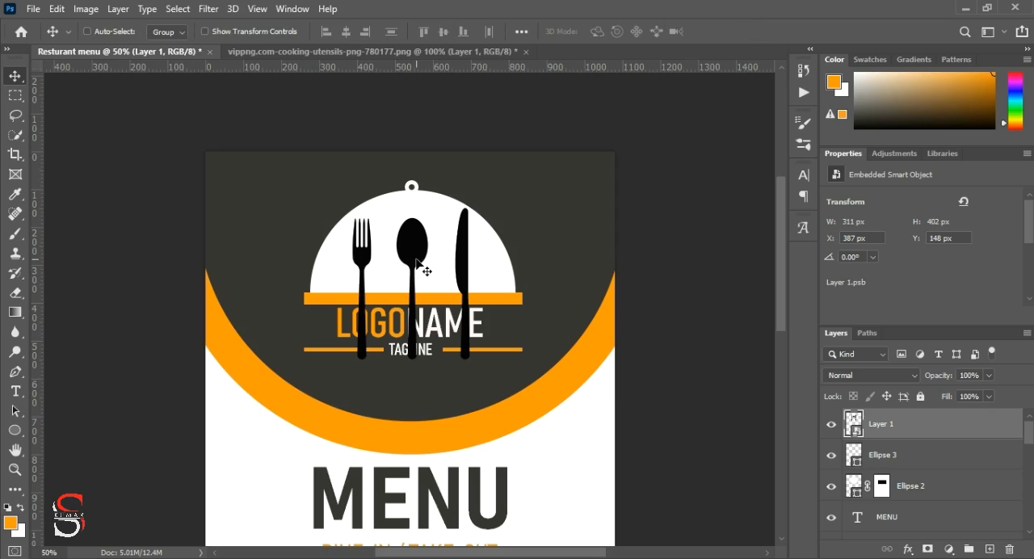
{"action": "left_click", "coordinate": [832, 425]}
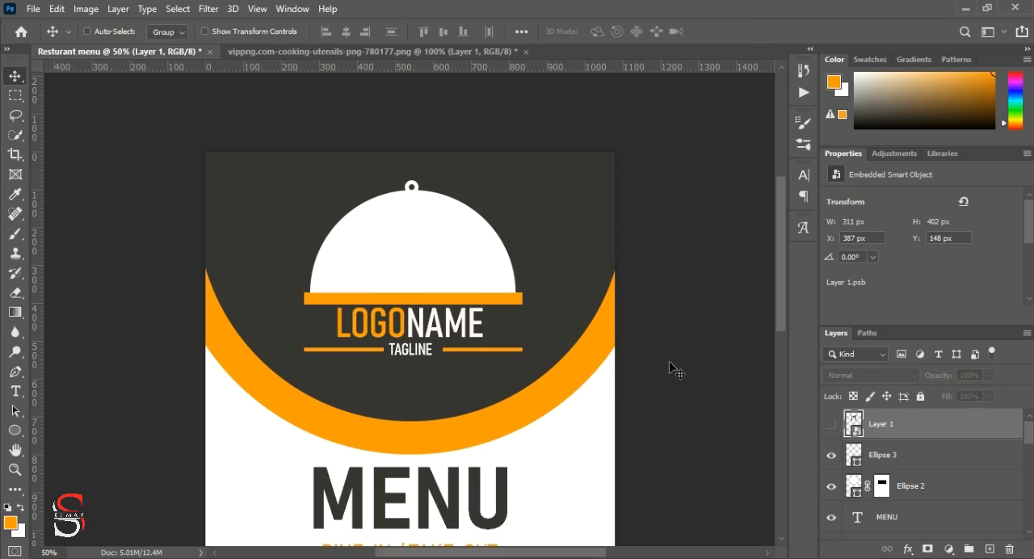
Step: In the utensils image, select the fork, shift it horizontally closer to the spoon and clear the selection
{"action": "left_click", "coordinate": [418, 53]}
{"action": "left_click", "coordinate": [13, 98]}
{"action": "left_click_drag", "start_coordinate": [221, 93], "coordinate": [292, 543]}
{"action": "key", "text": "ctrl+t"}
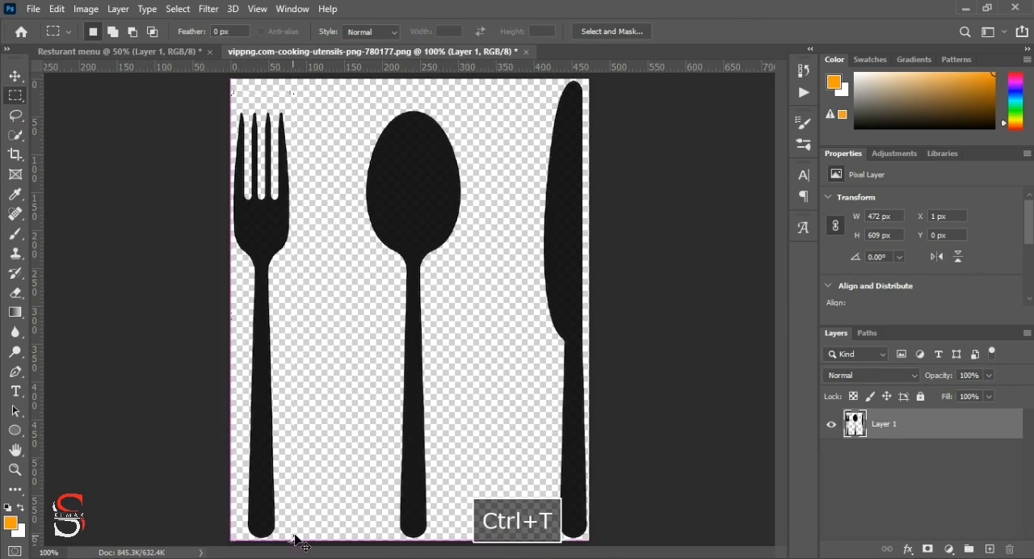
{"action": "key", "text": "Right"}
{"action": "key", "text": "Right"}
{"action": "key", "text": "Right"}
{"action": "key", "text": "Right"}
{"action": "key", "text": "Right"}
{"action": "key", "text": "Right"}
{"action": "key", "text": "Right"}
{"action": "key", "text": "Right"}
{"action": "key", "text": "Right"}
{"action": "key", "text": "Right"}
{"action": "key", "text": "Right"}
{"action": "key", "text": "Right"}
{"action": "key", "text": "Right"}
{"action": "key", "text": "Right"}
{"action": "key", "text": "Right"}
{"action": "key", "text": "Right"}
{"action": "key", "text": "Right"}
{"action": "key", "text": "Right"}
{"action": "key", "text": "Right"}
{"action": "key", "text": "Right"}
{"action": "key", "text": "Right"}
{"action": "key", "text": "Right"}
{"action": "key", "text": "Right"}
{"action": "key", "text": "Right"}
{"action": "key", "text": "Right"}
{"action": "key", "text": "Right"}
{"action": "key", "text": "Right"}
{"action": "key", "text": "Right"}
{"action": "key", "text": "Right"}
{"action": "key", "text": "Right"}
{"action": "key", "text": "Right"}
{"action": "key", "text": "Right"}
{"action": "key", "text": "Right"}
{"action": "key", "text": "Right"}
{"action": "key", "text": "Right"}
{"action": "key", "text": "Right"}
{"action": "key", "text": "Right"}
{"action": "key", "text": "Right"}
{"action": "key", "text": "Right"}
{"action": "key", "text": "Right"}
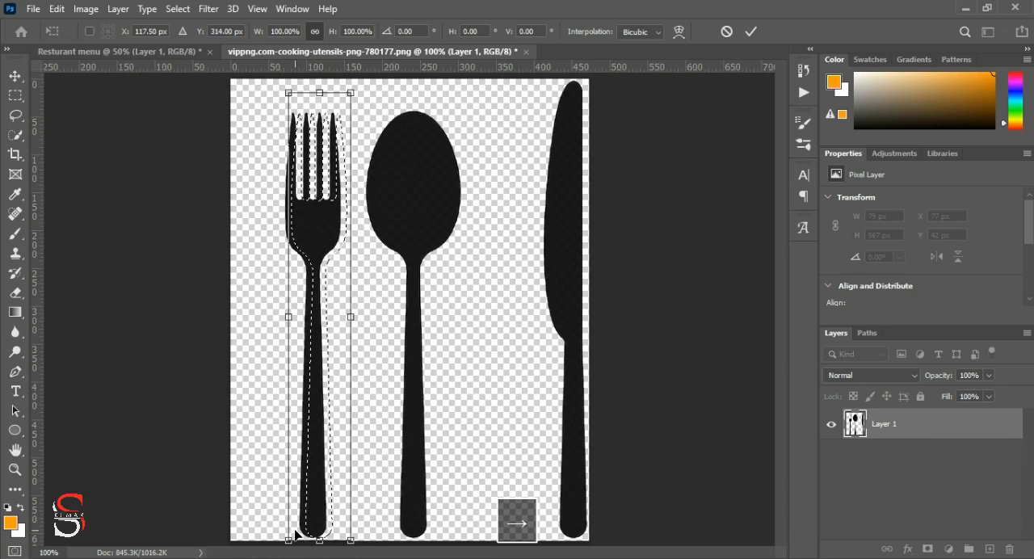
{"action": "key", "text": "Return"}
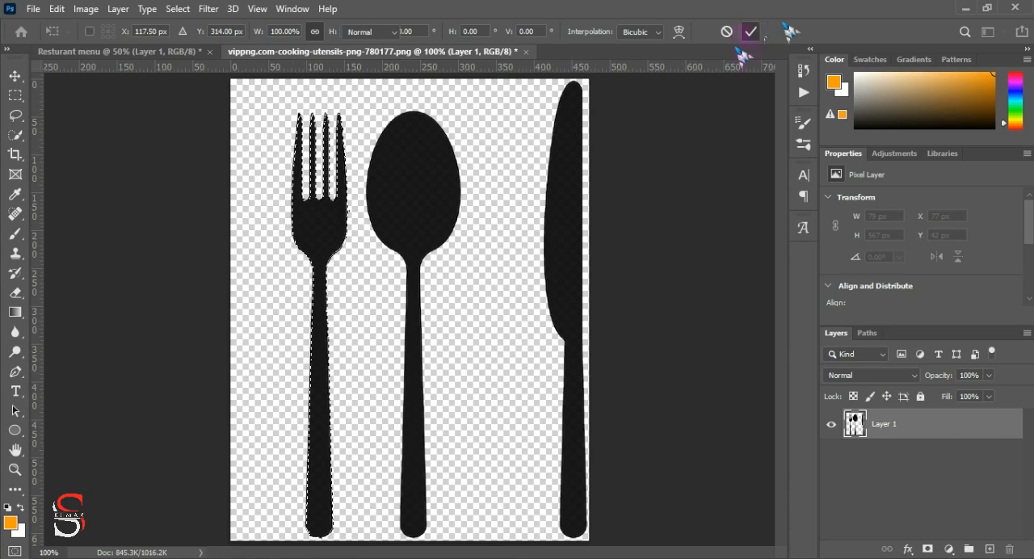
{"action": "key", "text": "ctrl+d"}
Step: Select the knife in the utensils image and shift it horizontally until it sits close beside the spoon
{"action": "key", "text": "m"}
{"action": "left_click_drag", "start_coordinate": [535, 81], "coordinate": [601, 555]}
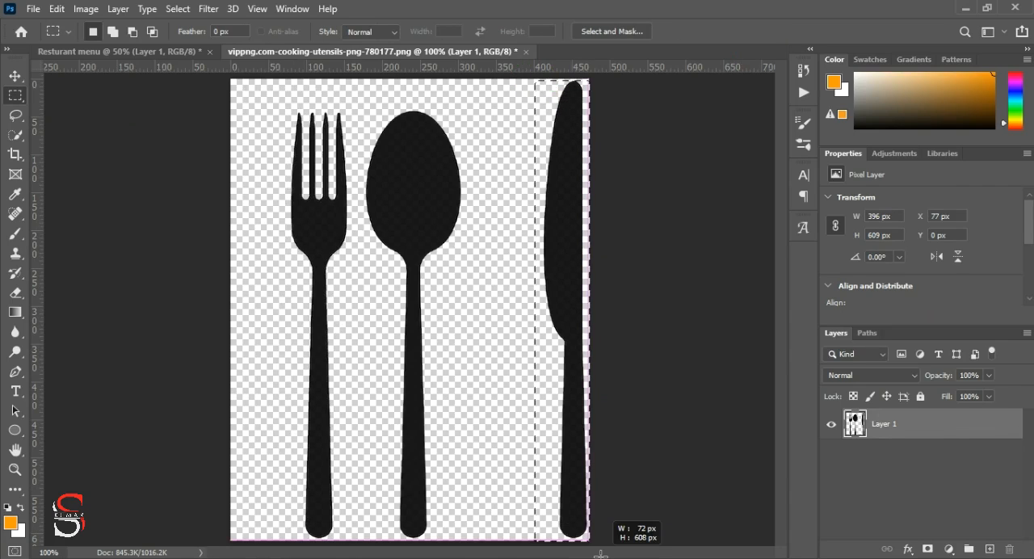
{"action": "key", "text": "ctrl+t"}
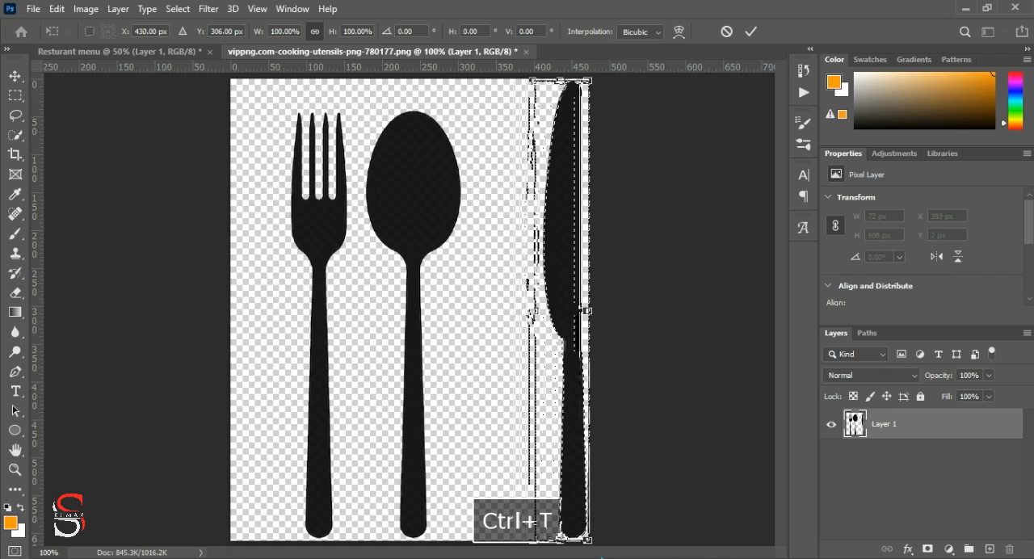
{"action": "key", "text": "Left"}
{"action": "key", "text": "Left"}
{"action": "key", "text": "Left"}
{"action": "key", "text": "Left"}
{"action": "key", "text": "Left"}
{"action": "key", "text": "Left"}
{"action": "key", "text": "Left"}
{"action": "key", "text": "Left"}
{"action": "key", "text": "Left"}
{"action": "key", "text": "Left"}
{"action": "key", "text": "Left"}
{"action": "key", "text": "Left"}
{"action": "key", "text": "Left"}
{"action": "key", "text": "Left"}
{"action": "key", "text": "Left"}
{"action": "key", "text": "Left"}
{"action": "key", "text": "Left"}
{"action": "key", "text": "Left"}
{"action": "key", "text": "Left"}
{"action": "key", "text": "Left"}
{"action": "key", "text": "Left"}
{"action": "key", "text": "Left"}
{"action": "key", "text": "Left"}
{"action": "key", "text": "Left"}
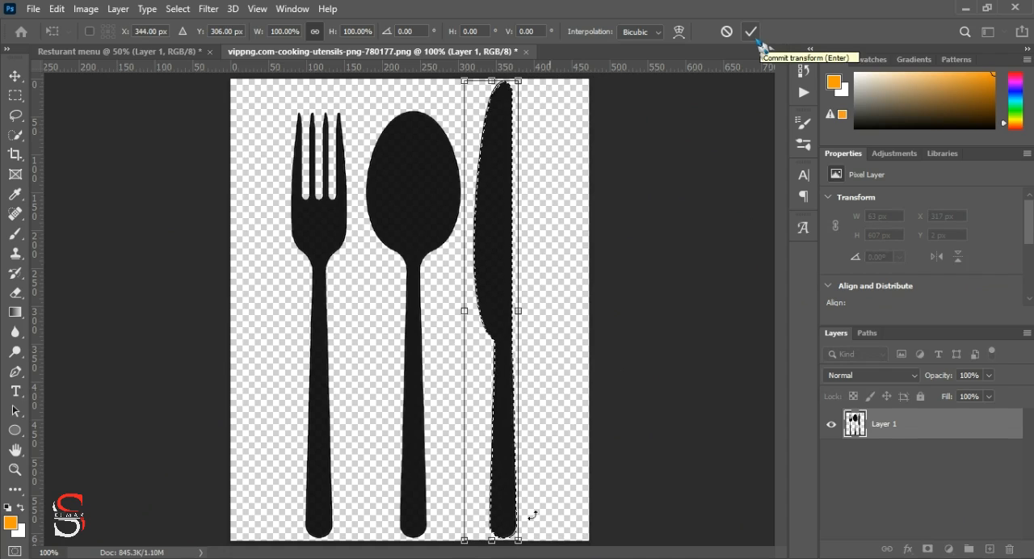
Step: Scale the knife down, reposition it beside the spoon, apply the transform and clear the selection
{"action": "left_click_drag", "start_coordinate": [491, 539], "coordinate": [513, 452]}
{"action": "left_click_drag", "start_coordinate": [500, 240], "coordinate": [502, 261]}
{"action": "left_click", "coordinate": [752, 31]}
{"action": "key", "text": "ctrl+d"}
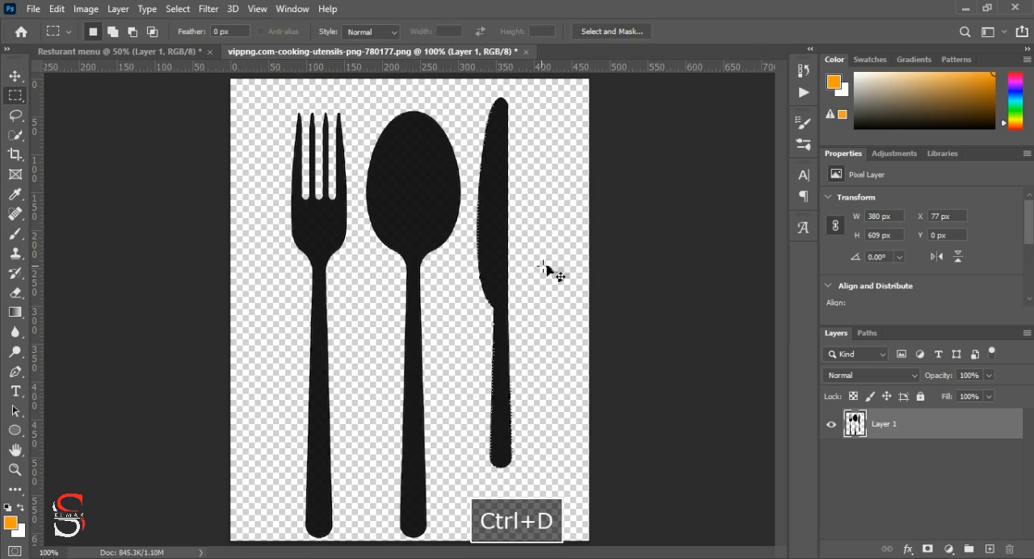
Step: Copy the rearranged fork, spoon and knife into the menu document, over the white dome
{"action": "key", "text": "v"}
{"action": "left_click_drag", "start_coordinate": [438, 215], "coordinate": [361, 223]}
{"action": "left_click_drag", "start_coordinate": [370, 173], "coordinate": [433, 212]}
Step: Scale the pasted fork, spoon and knife to about 88% and center them over the white dome
{"action": "key", "text": "ctrl+t"}
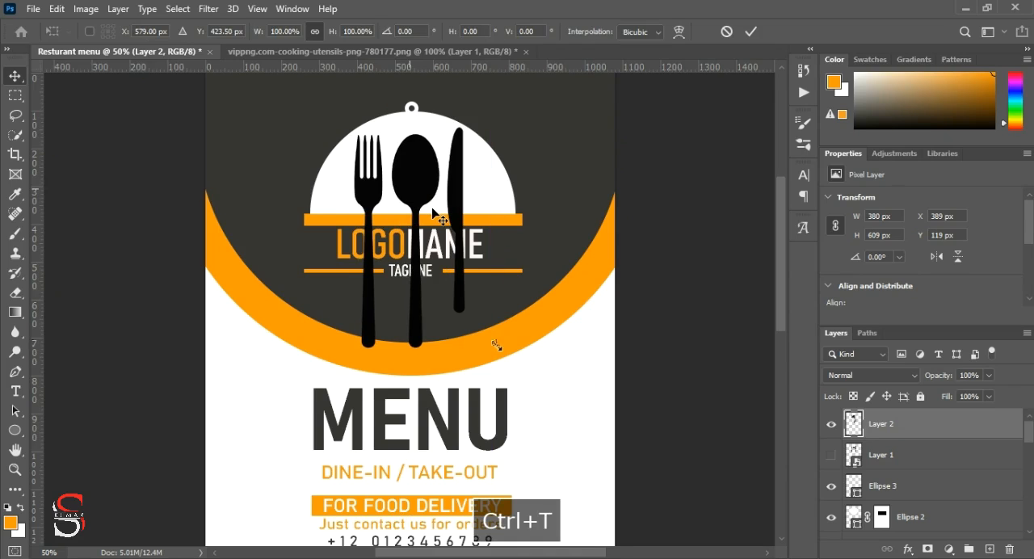
{"action": "left_click_drag", "start_coordinate": [495, 346], "coordinate": [488, 335]}
{"action": "left_click_drag", "start_coordinate": [413, 205], "coordinate": [412, 189]}
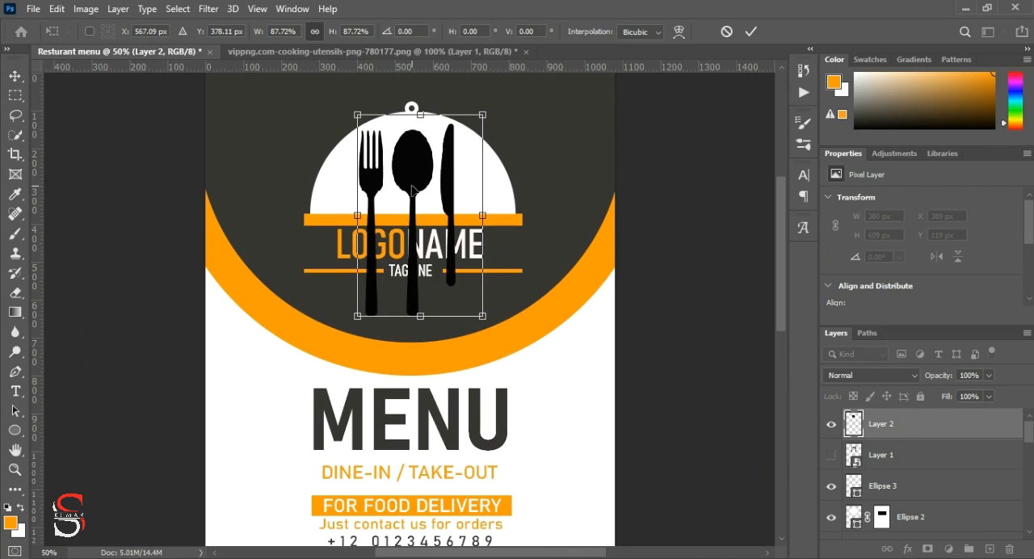
{"action": "left_click_drag", "start_coordinate": [919, 460], "coordinate": [906, 476]}
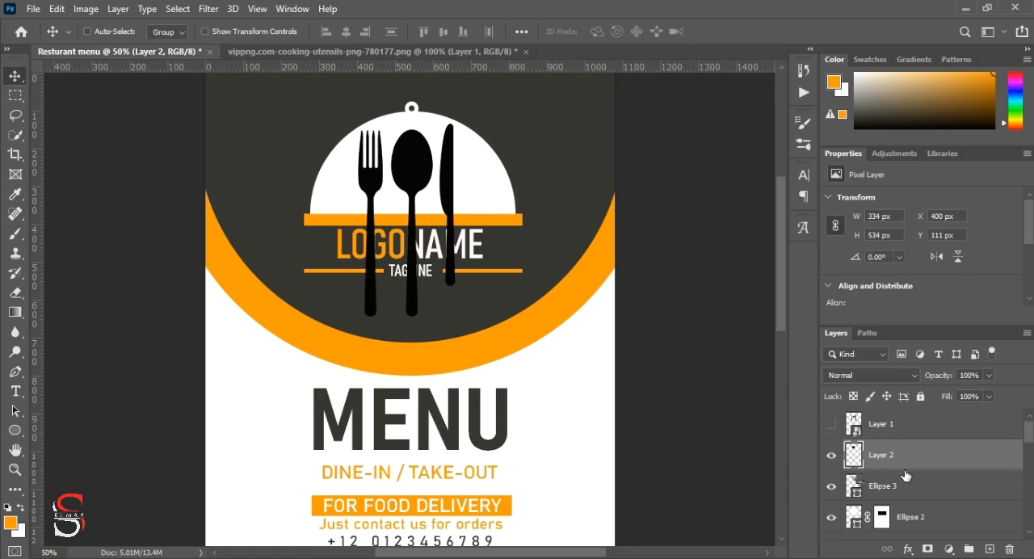
{"action": "left_click", "coordinate": [852, 471], "text": "alt"}
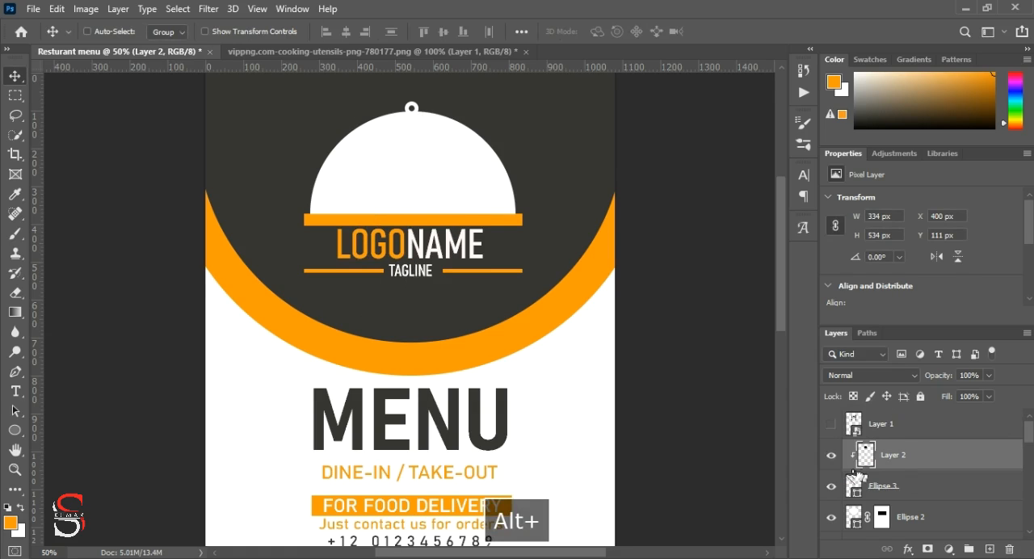
{"action": "key", "text": "ctrl+z"}
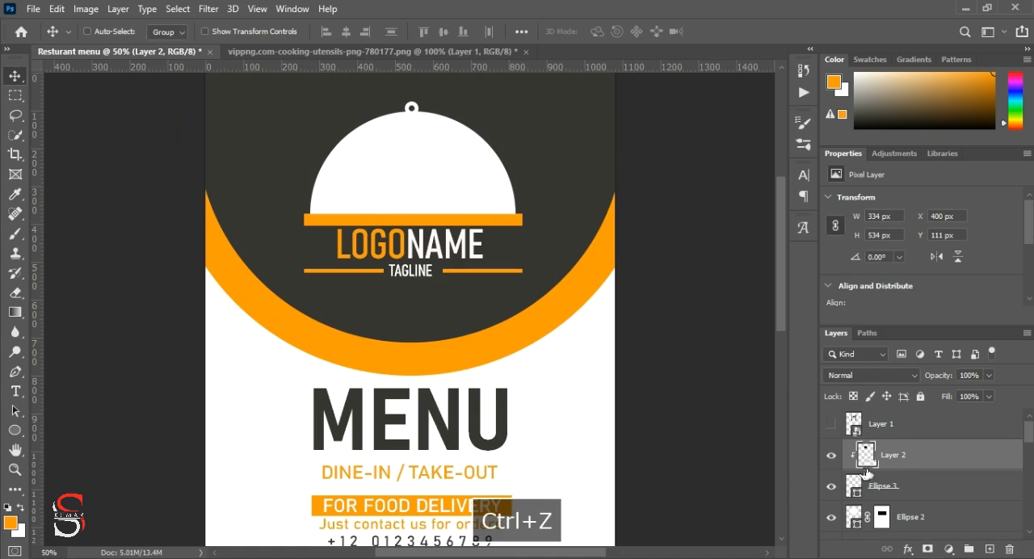
Step: Move the utensils layer directly beneath Ellipse 3 and clip it to the dome shape Ellipse 2
{"action": "left_click", "coordinate": [830, 487]}
{"action": "left_click_drag", "start_coordinate": [883, 455], "coordinate": [857, 505]}
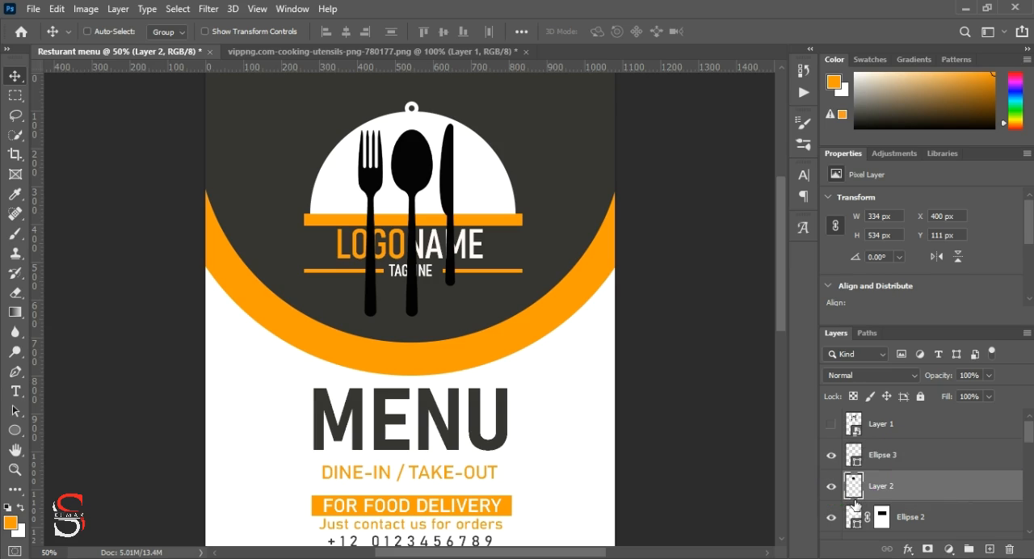
{"action": "left_click", "coordinate": [858, 505], "text": "alt"}
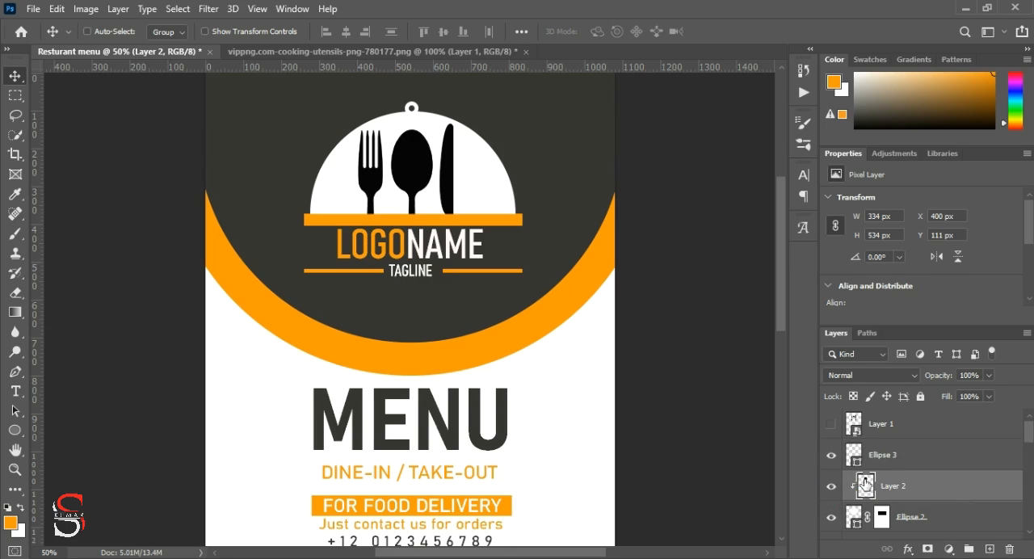
Step: Select the utensils' outline, fill it with the dark gray 333331 sampled from the menu's header circle, and clear the selection
{"action": "left_click", "coordinate": [865, 483], "text": "ctrl"}
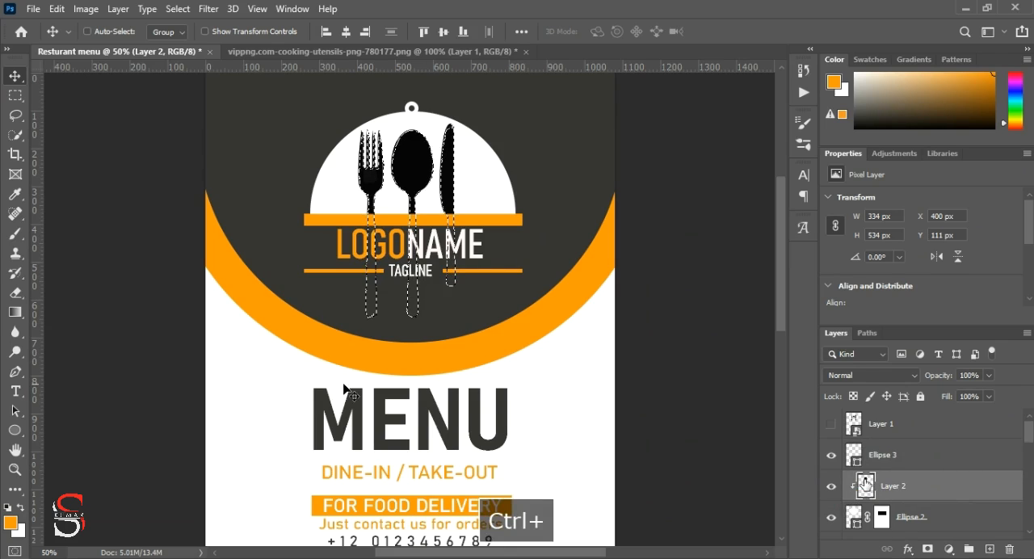
{"action": "left_click", "coordinate": [10, 524]}
{"action": "left_click", "coordinate": [252, 168]}
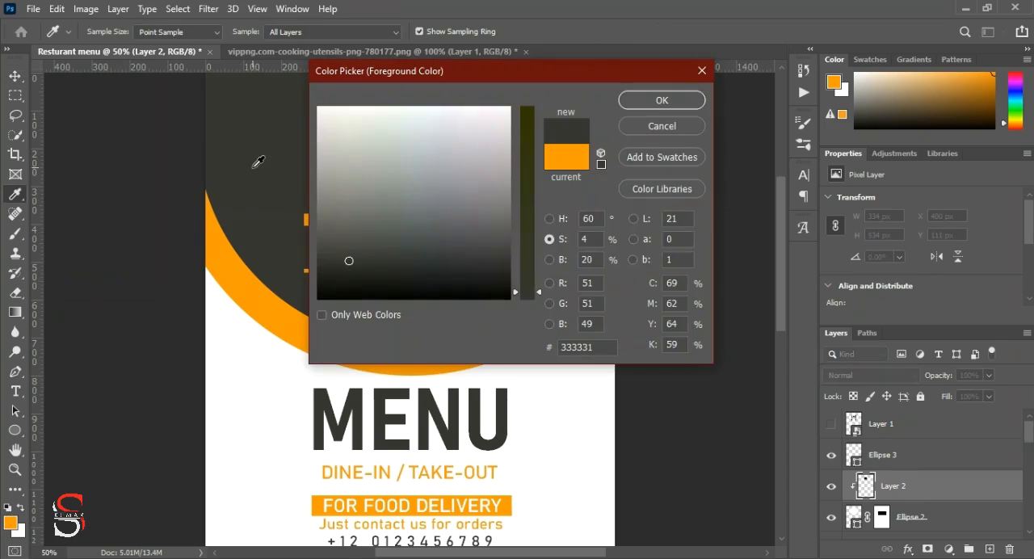
{"action": "left_click", "coordinate": [642, 101]}
{"action": "key", "text": "v"}
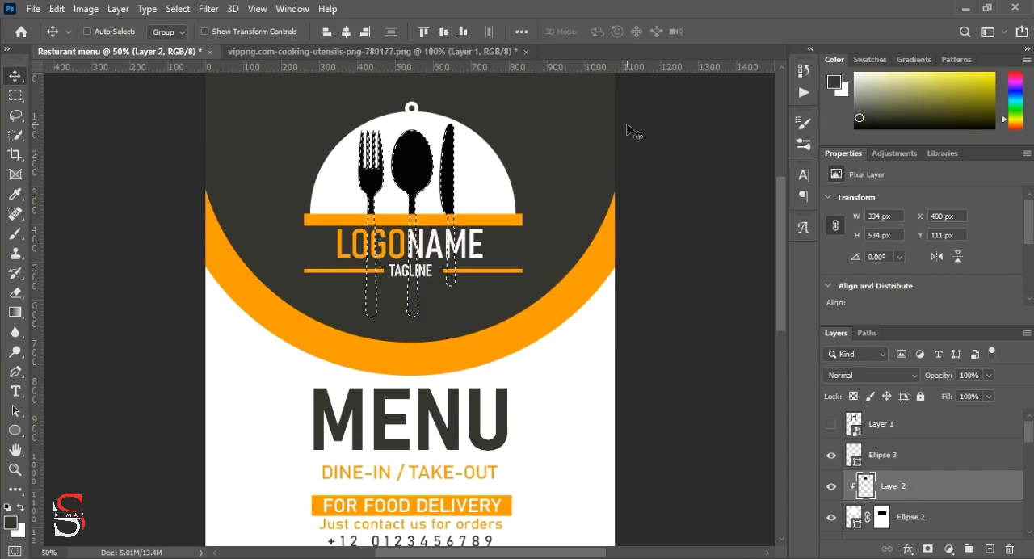
{"action": "key", "text": "alt+BackSpace"}
{"action": "key", "text": "ctrl+d"}
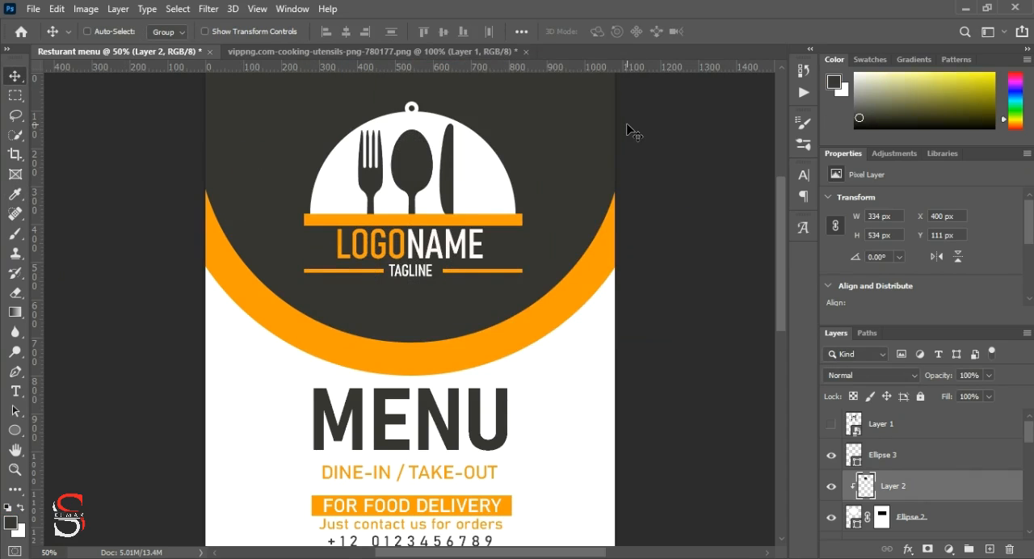
Step: Scale the clipped utensils down to about 89%, recenter them inside the dome and apply the transform
{"action": "key", "text": "ctrl+t"}
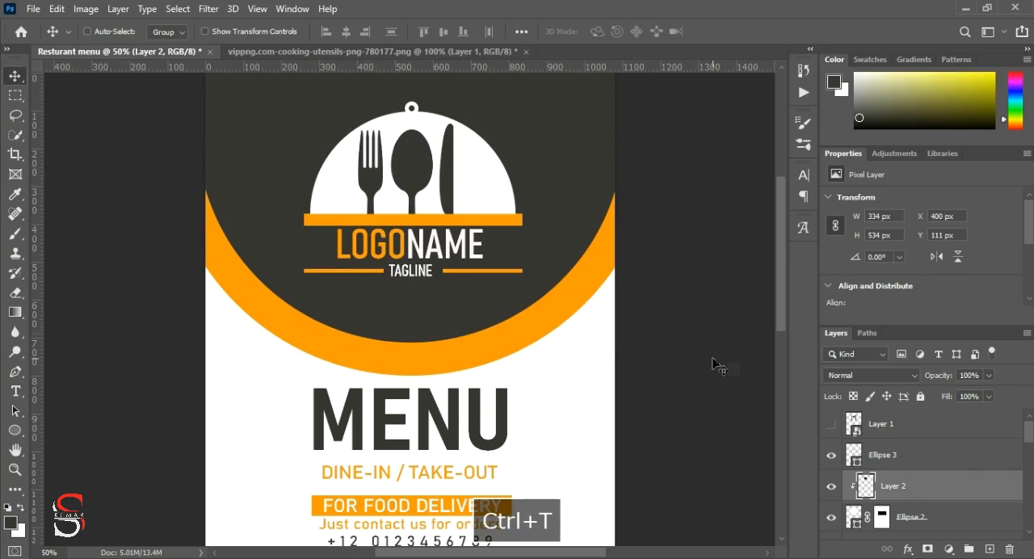
{"action": "left_click_drag", "start_coordinate": [358, 317], "coordinate": [364, 305]}
{"action": "left_click_drag", "start_coordinate": [424, 172], "coordinate": [422, 161]}
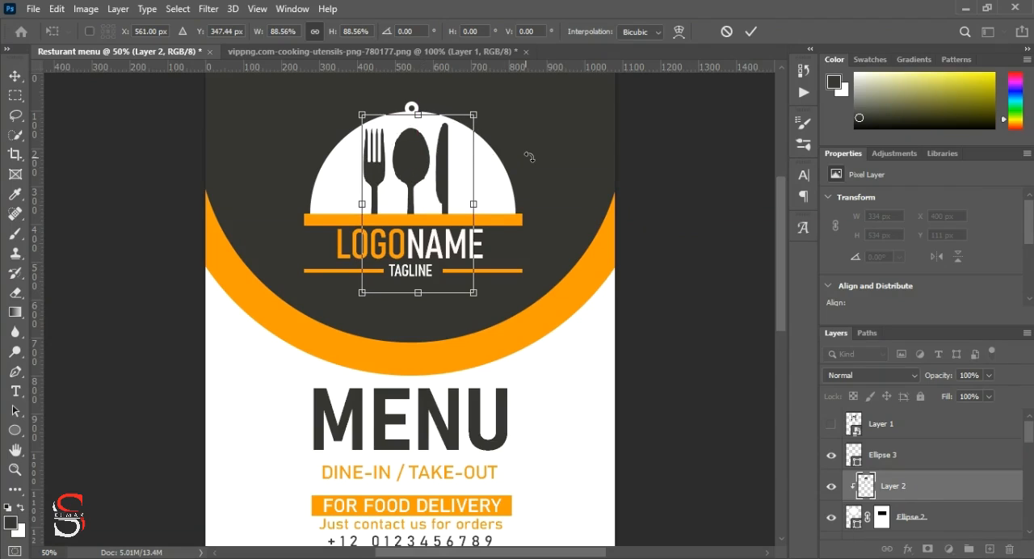
{"action": "left_click", "coordinate": [750, 30]}
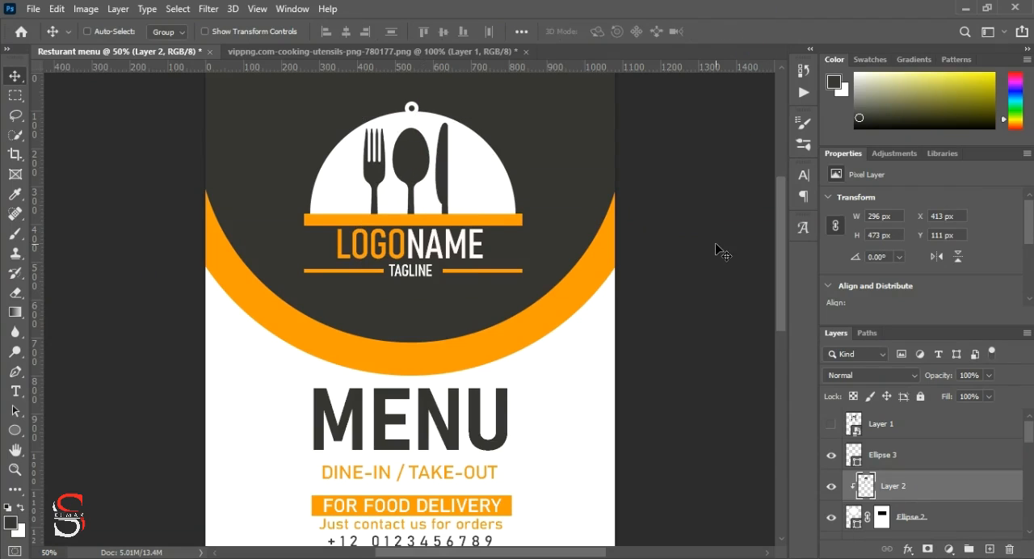
{"action": "key", "text": "ctrl+minus"}
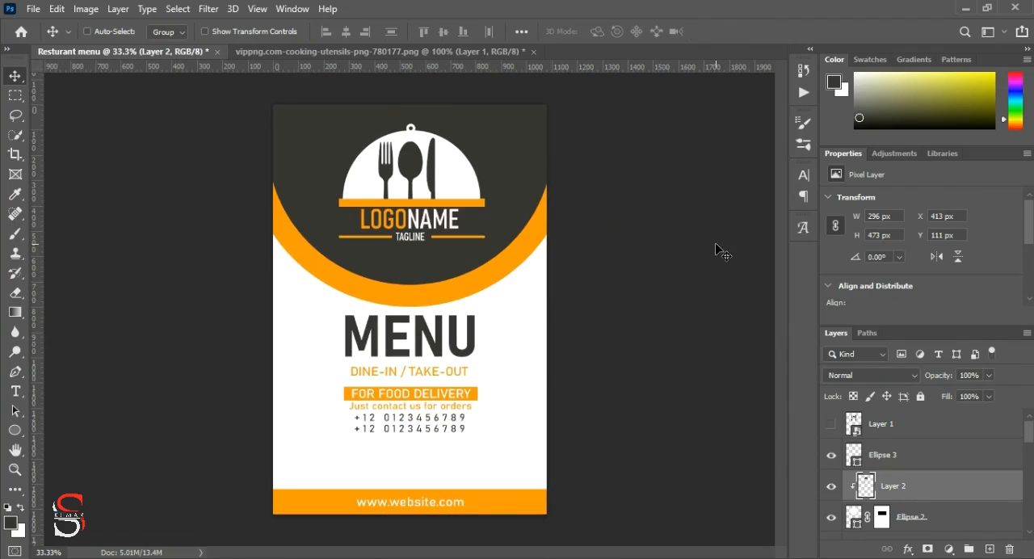